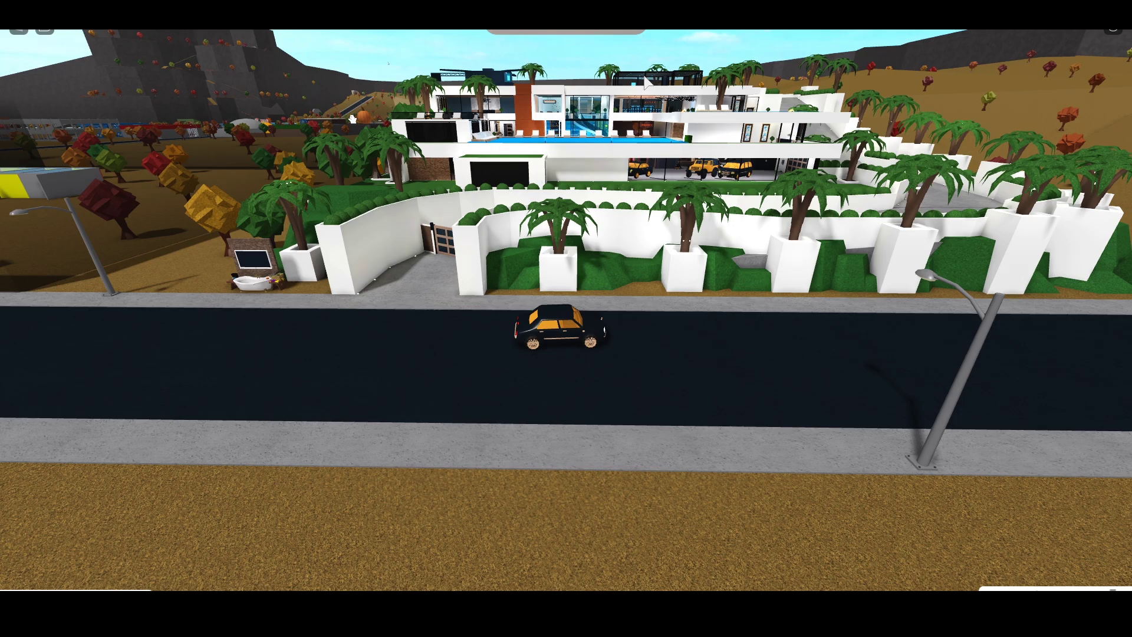
# Drive the black car along the road, showing the mansion, and turn toward the driveway.
pyautogui.moveTo(566, 177); pyautogui.dragTo(559, 157)
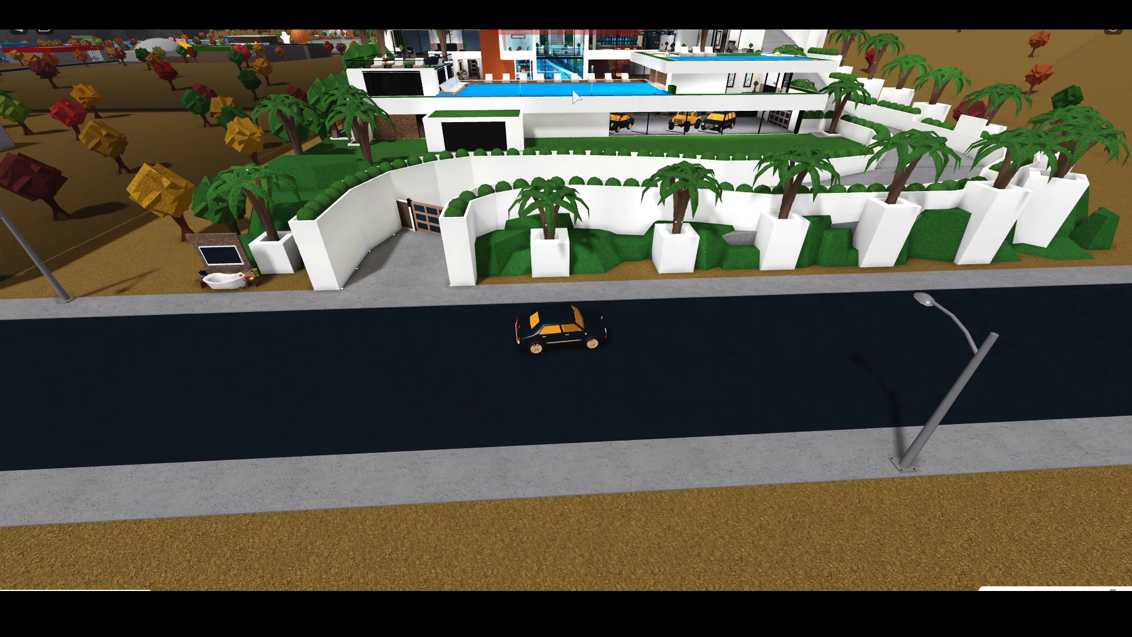
pyautogui.press('w')
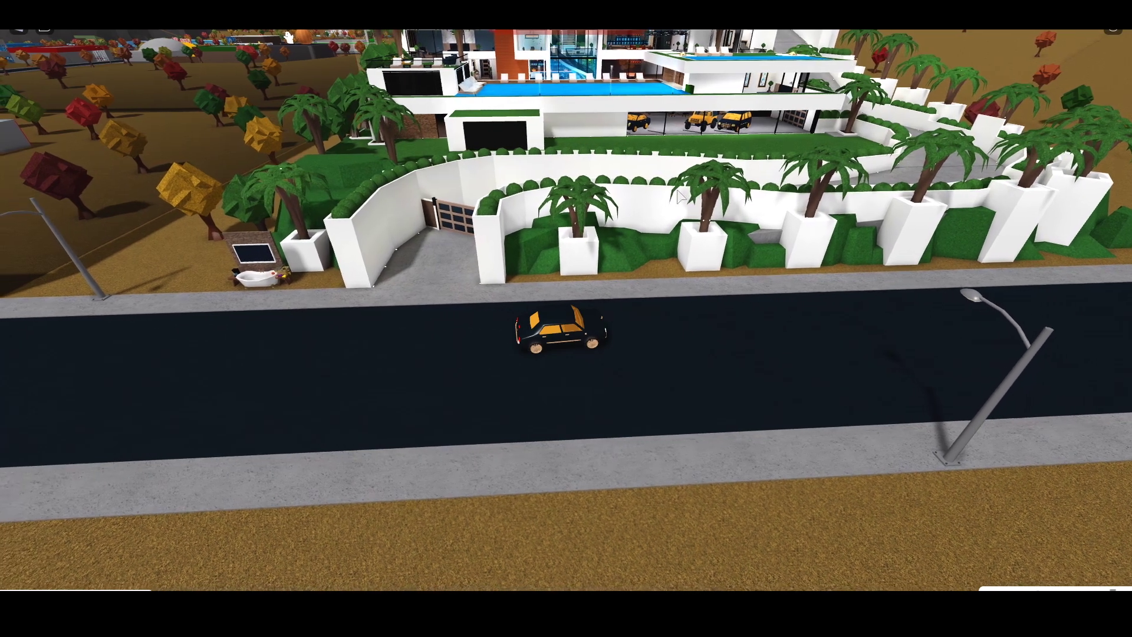
pyautogui.press('w')
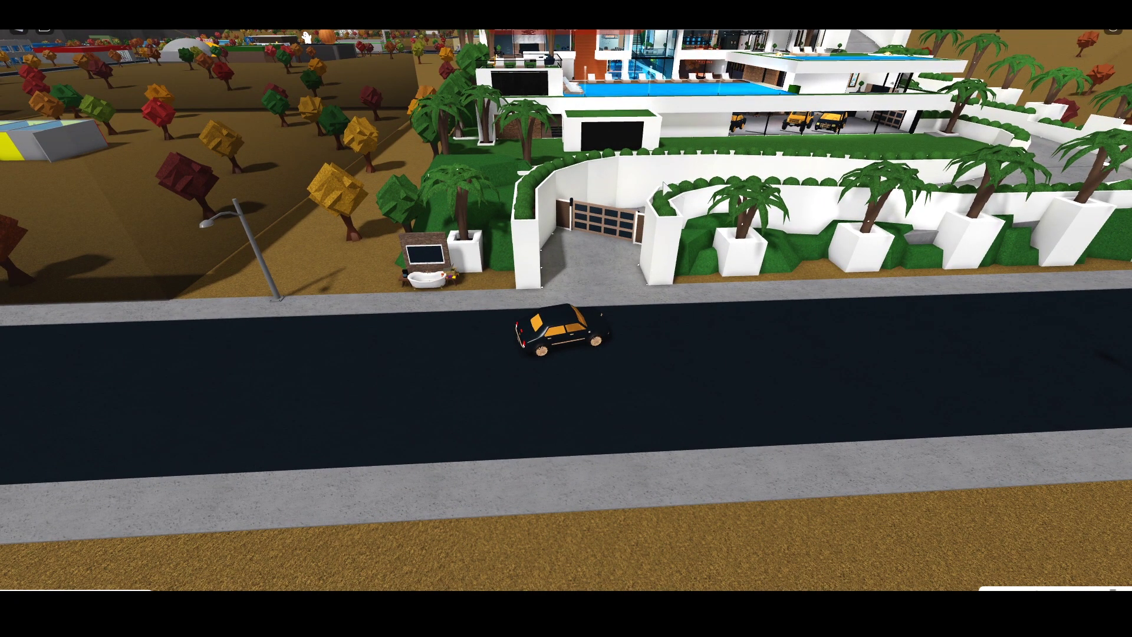
pyautogui.moveTo(664, 183); pyautogui.dragTo(664, 183)
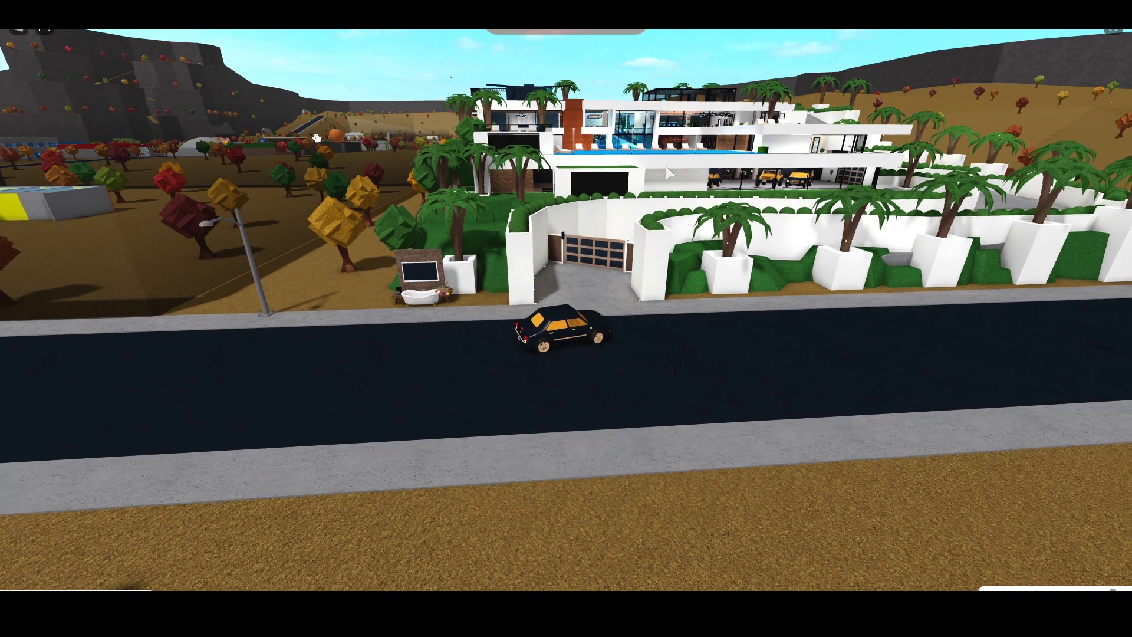
pyautogui.press('d')
pyautogui.scroll(5, 642, 308)
pyautogui.scroll(-5, 641, 306)
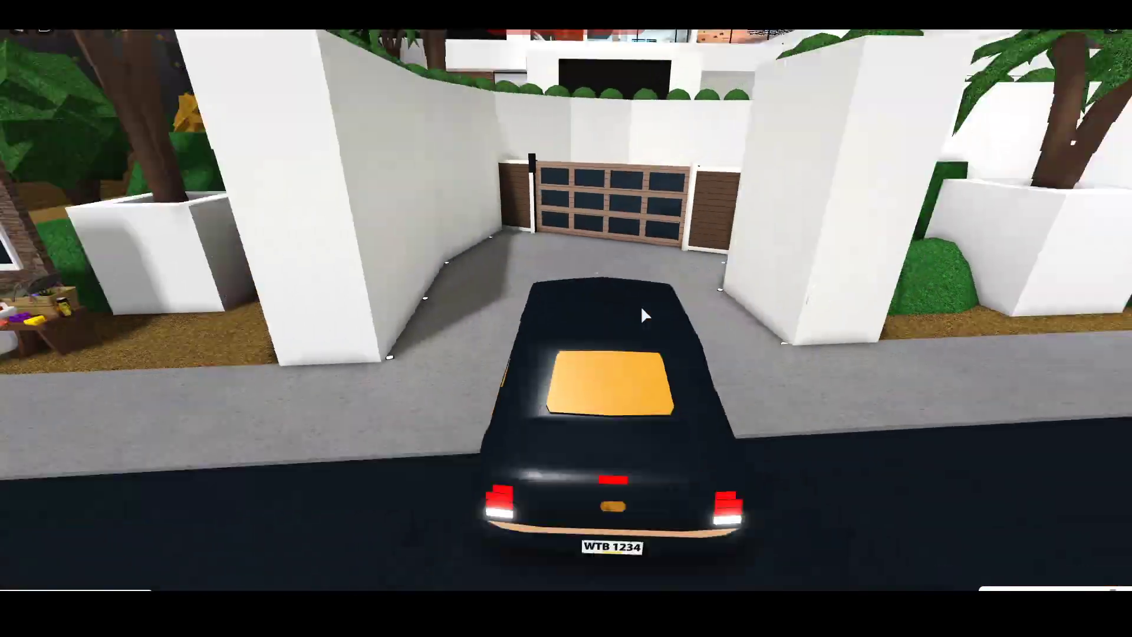
pyautogui.scroll(-3, 660, 302)
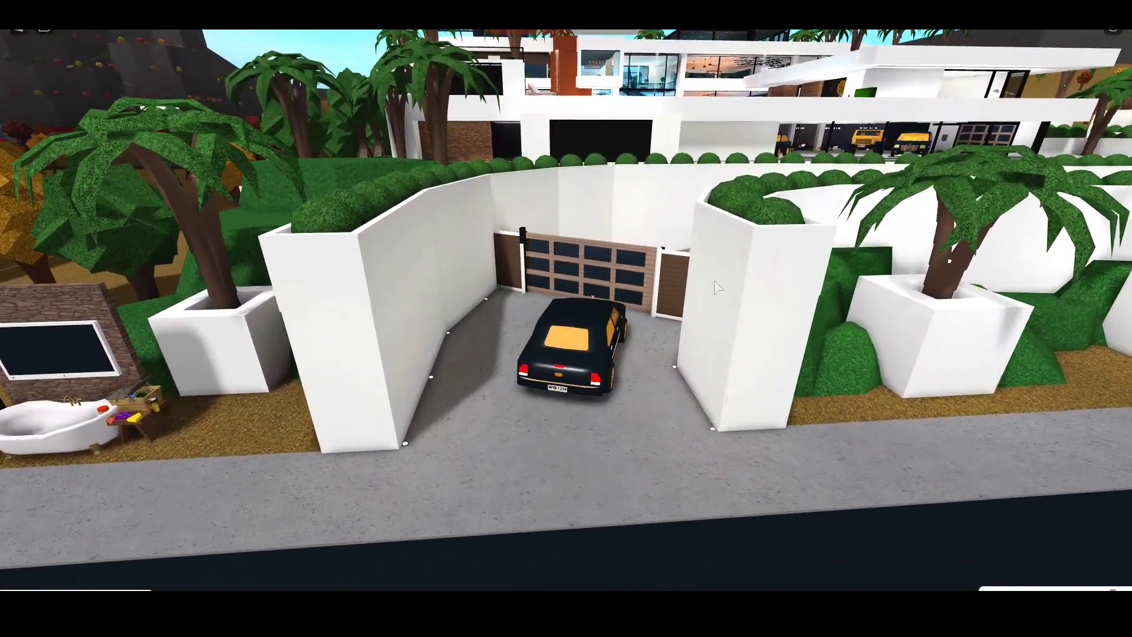
pyautogui.scroll(5, 716, 287)
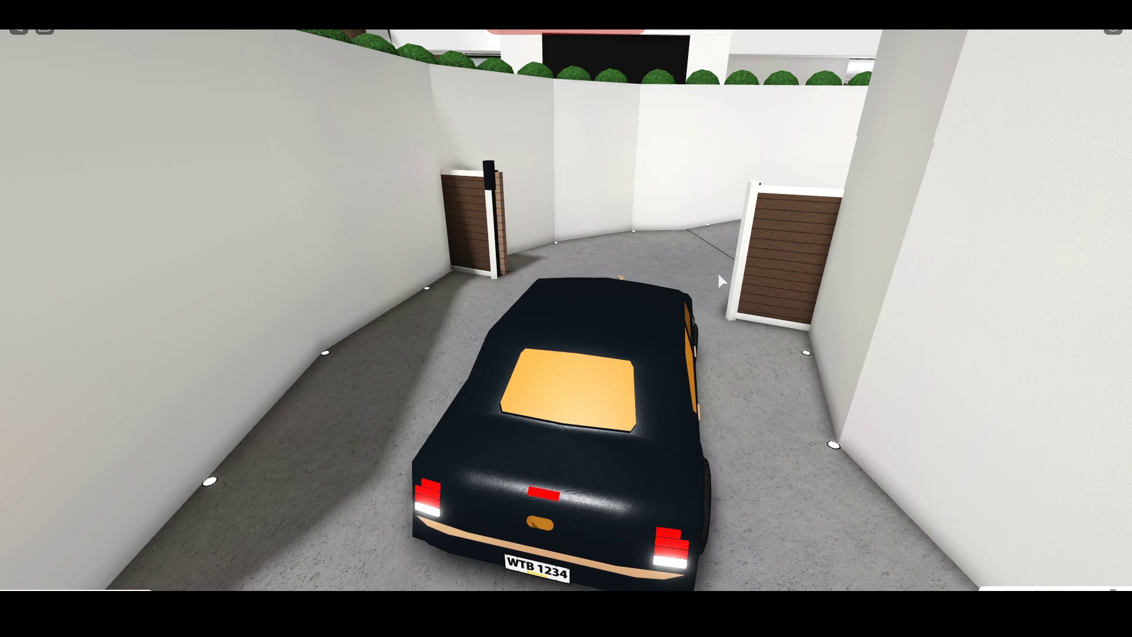
# Drive through the gate and down the driveway, line up behind the car, and open the garage.
pyautogui.press('w')
pyautogui.press('w')
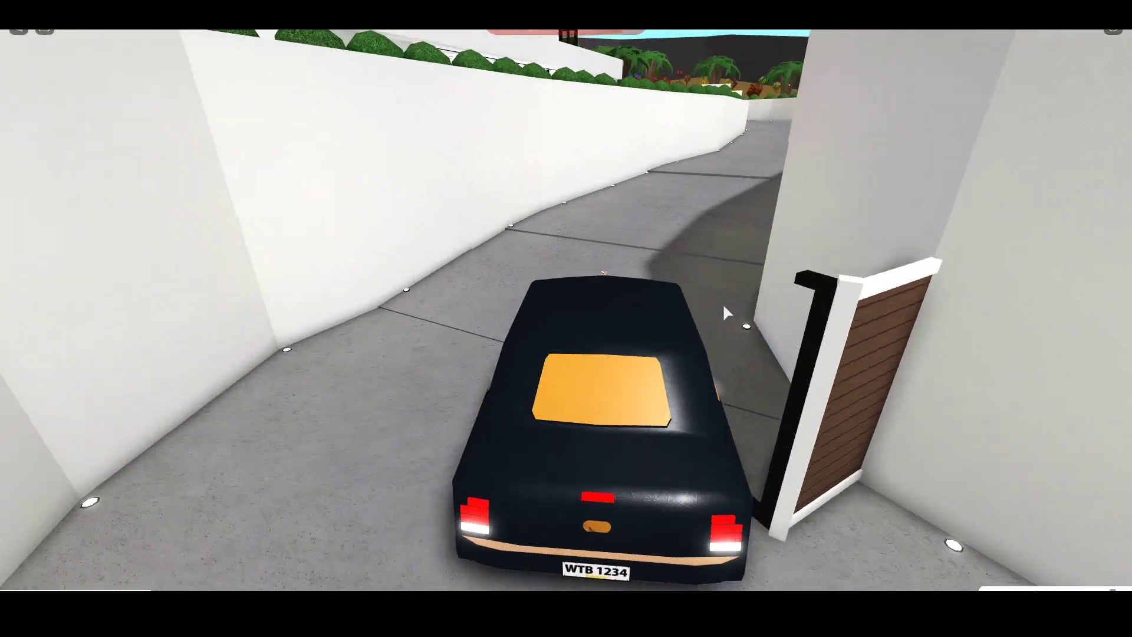
pyautogui.press('w')
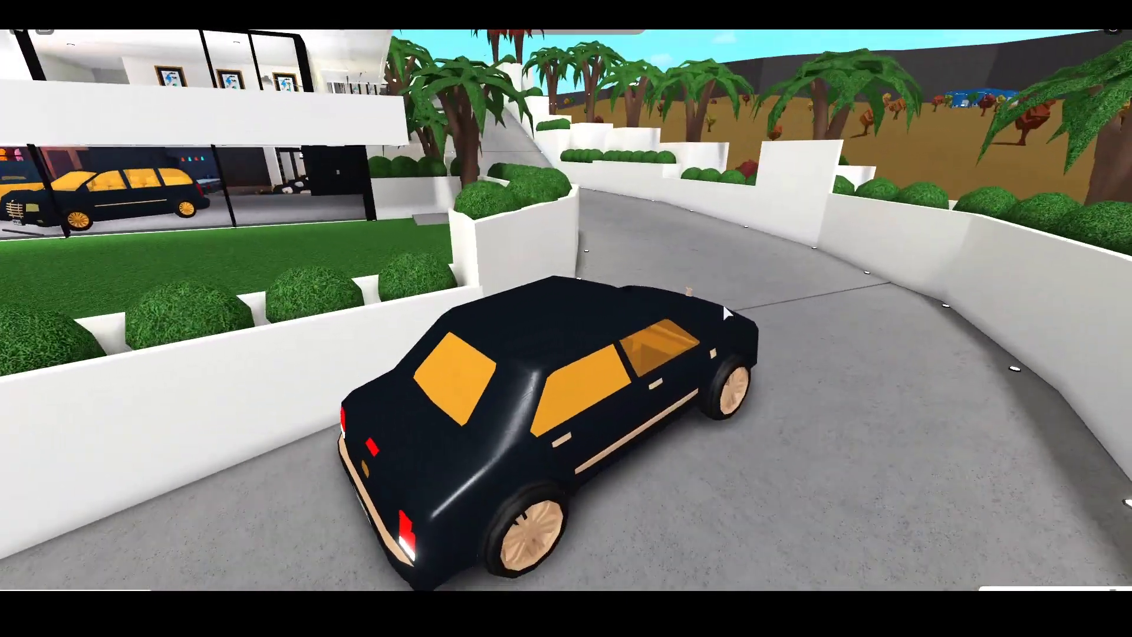
pyautogui.press('d')
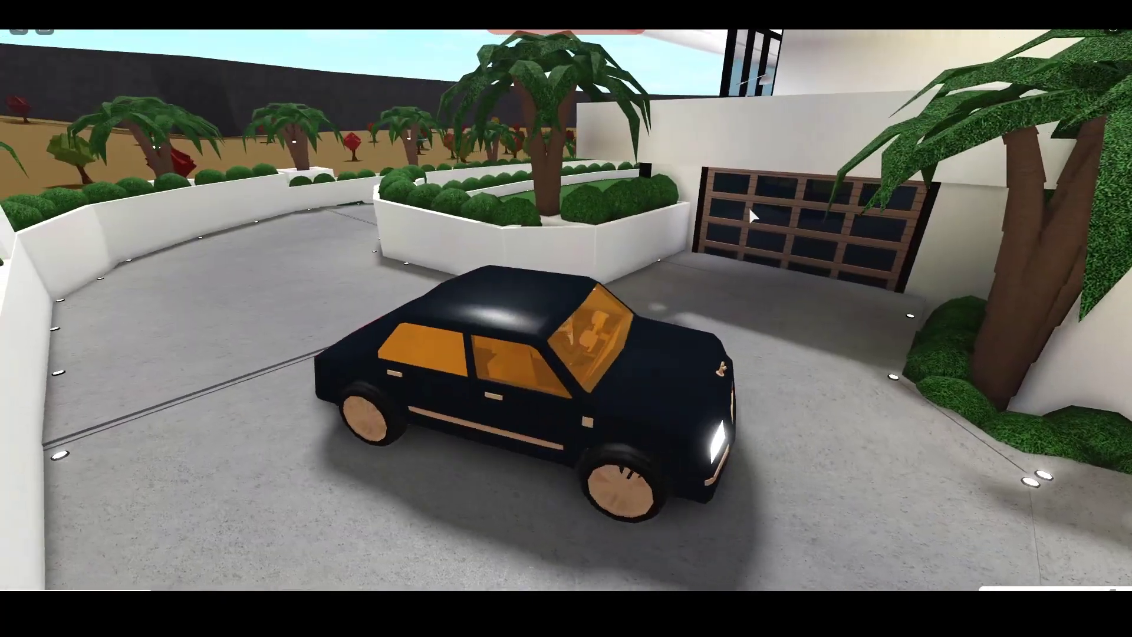
pyautogui.press('a')
pyautogui.moveTo(790, 257)
pyautogui.mouseDown()
pyautogui.moveTo(839, 254)
pyautogui.moveTo(724, 59)
pyautogui.mouseUp()
pyautogui.moveTo(702, 125); pyautogui.dragTo(693, 175)
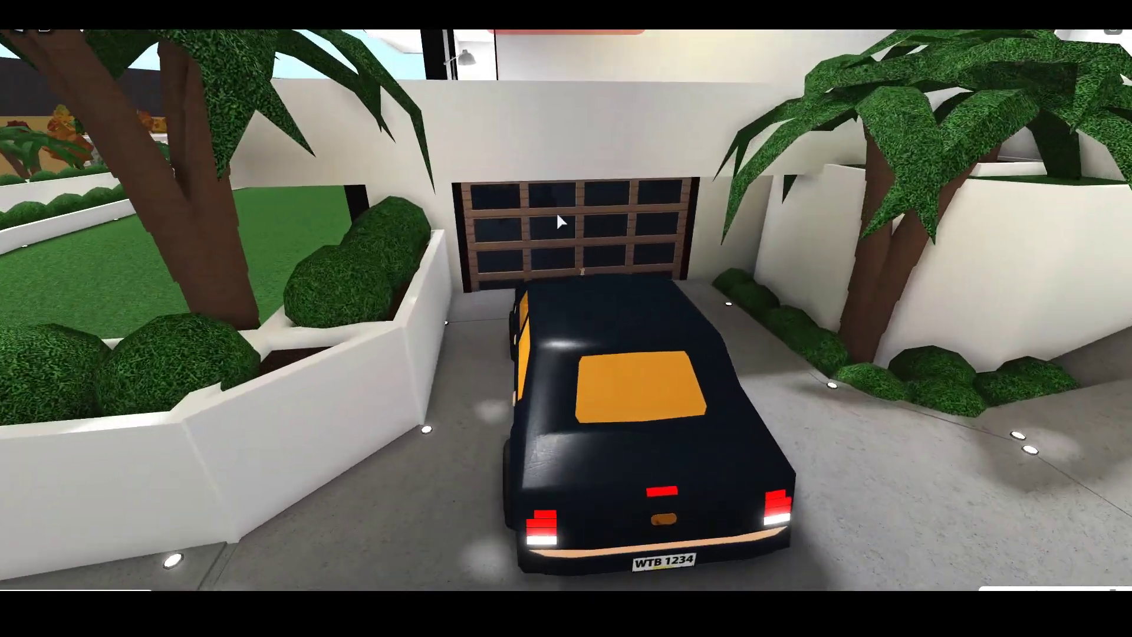
pyautogui.scroll(5, 539, 214)
pyautogui.click(553, 170)
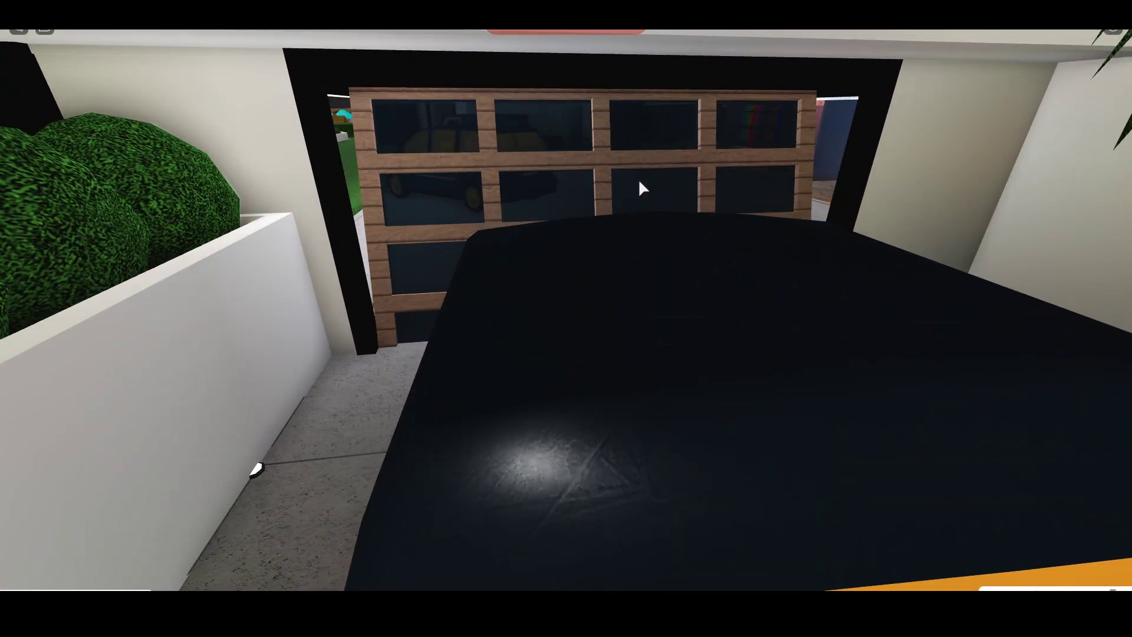
pyautogui.scroll(3, 639, 189)
# Back up, drive the car into the garage, and get out.
pyautogui.press('s')
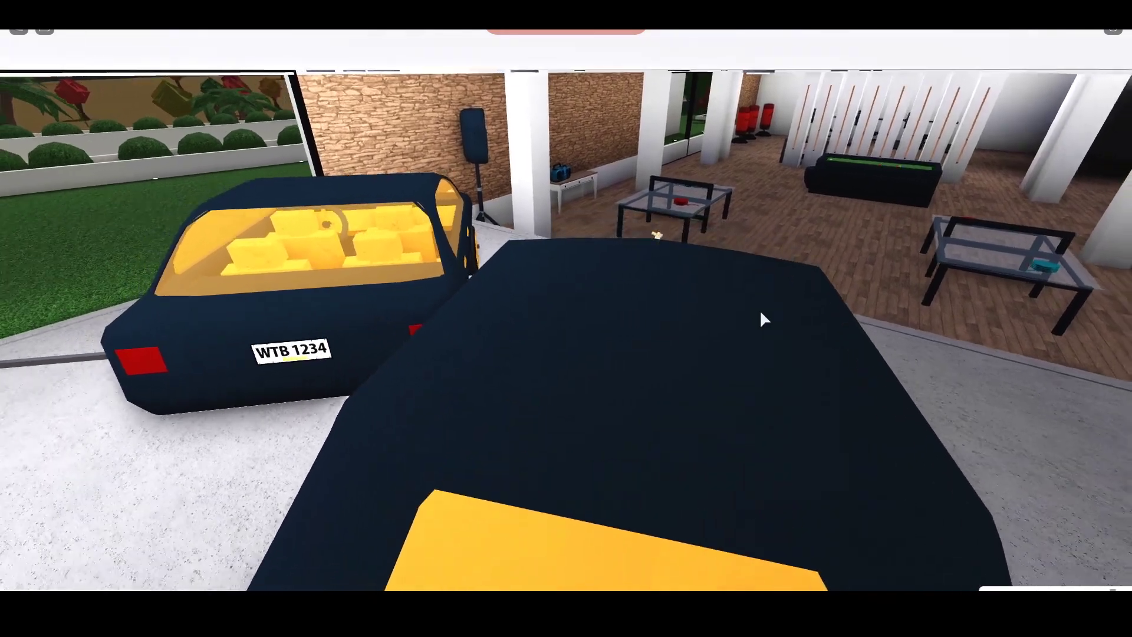
pyautogui.press('w')
pyautogui.press('a')
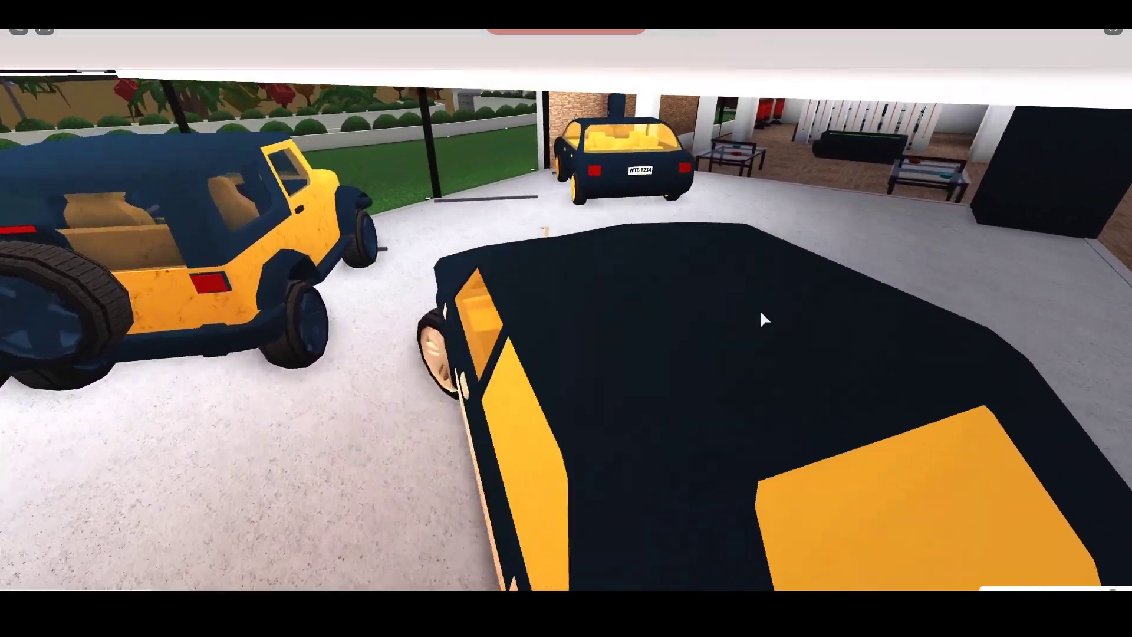
pyautogui.press('space')
# Walk between the parked cars and along the wood-floor hallway into the lounge.
pyautogui.press('w')
pyautogui.scroll(5, 759, 310)
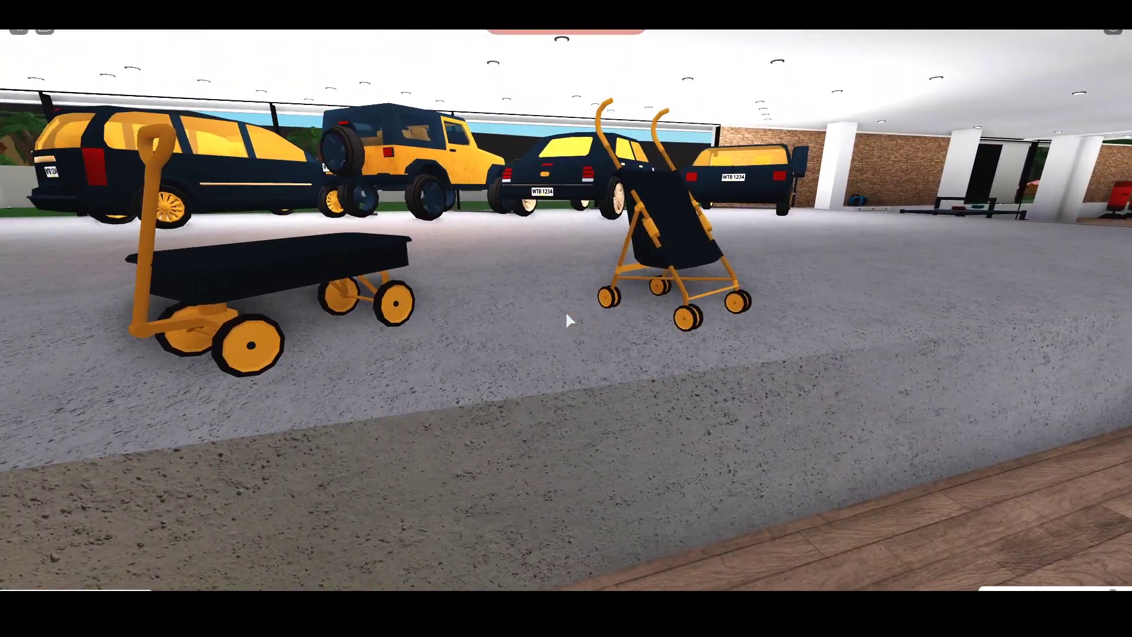
pyautogui.press('w')
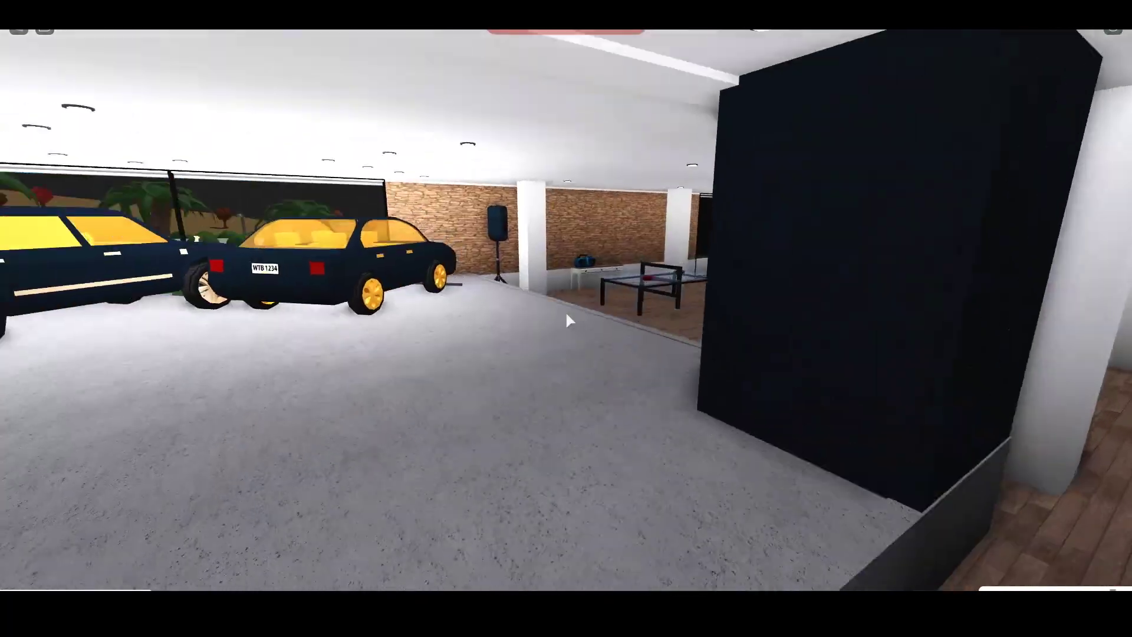
pyautogui.press('w')
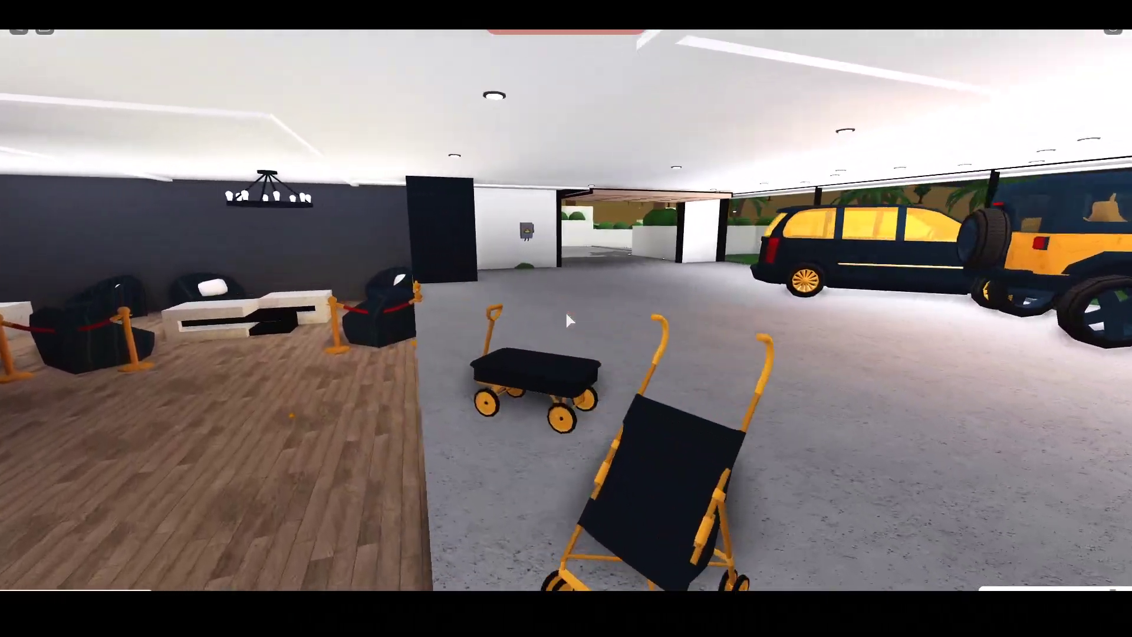
# Approach the bar, looking over the blackboard wall and the lounge's far end.
pyautogui.press('w')
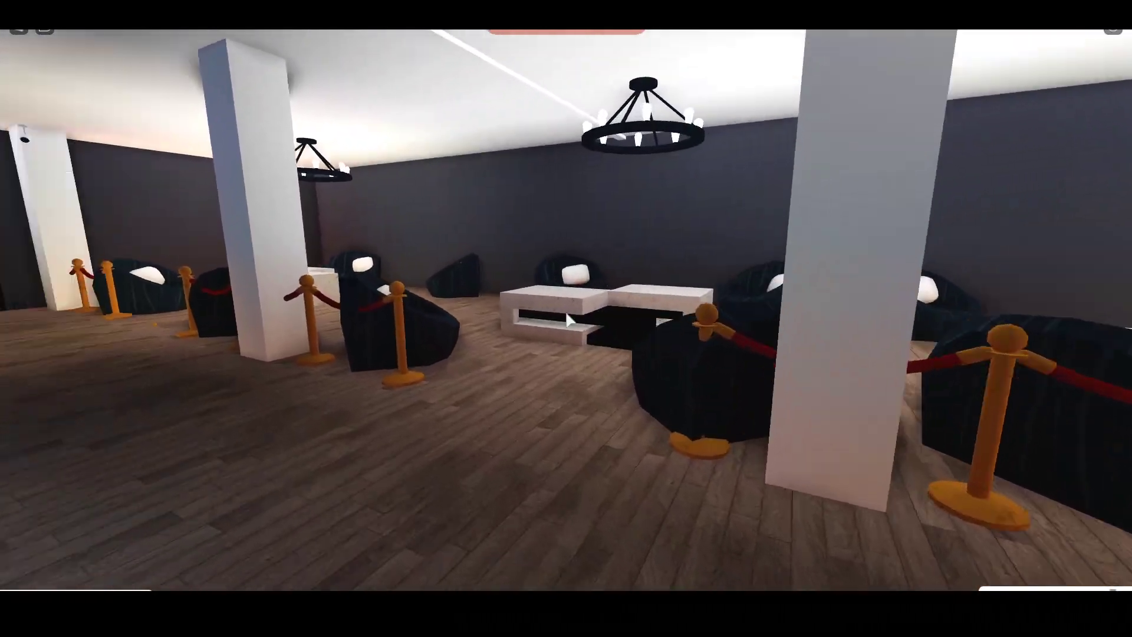
pyautogui.press('w')
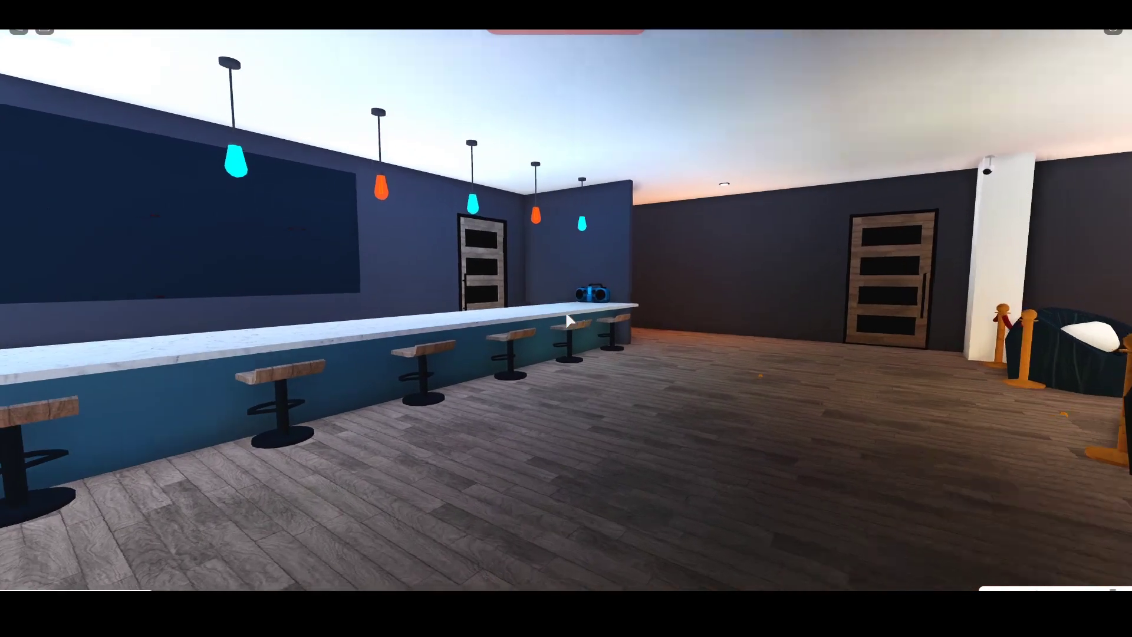
pyautogui.press('Left')
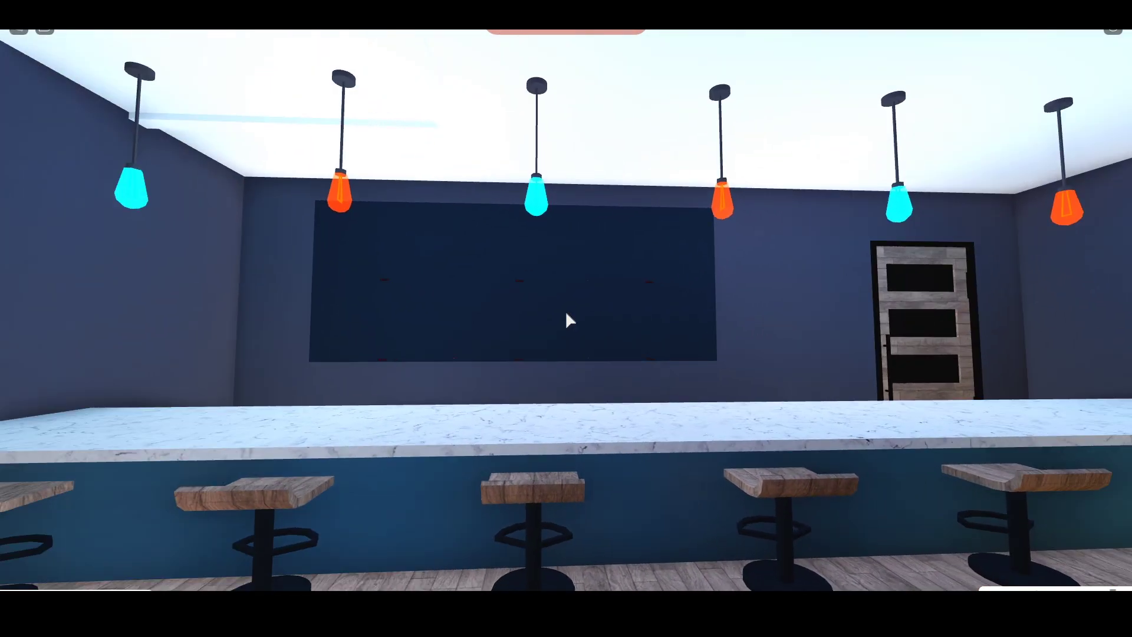
pyautogui.press('a')
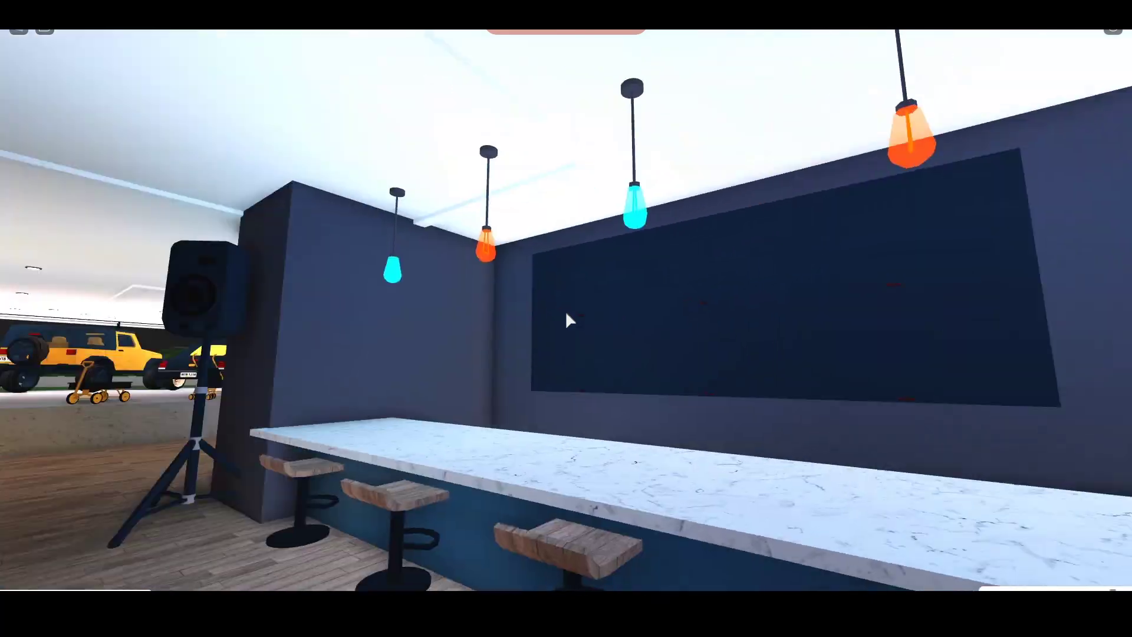
pyautogui.press('Left')
pyautogui.press('Right')
pyautogui.press('w')
pyautogui.press('w')
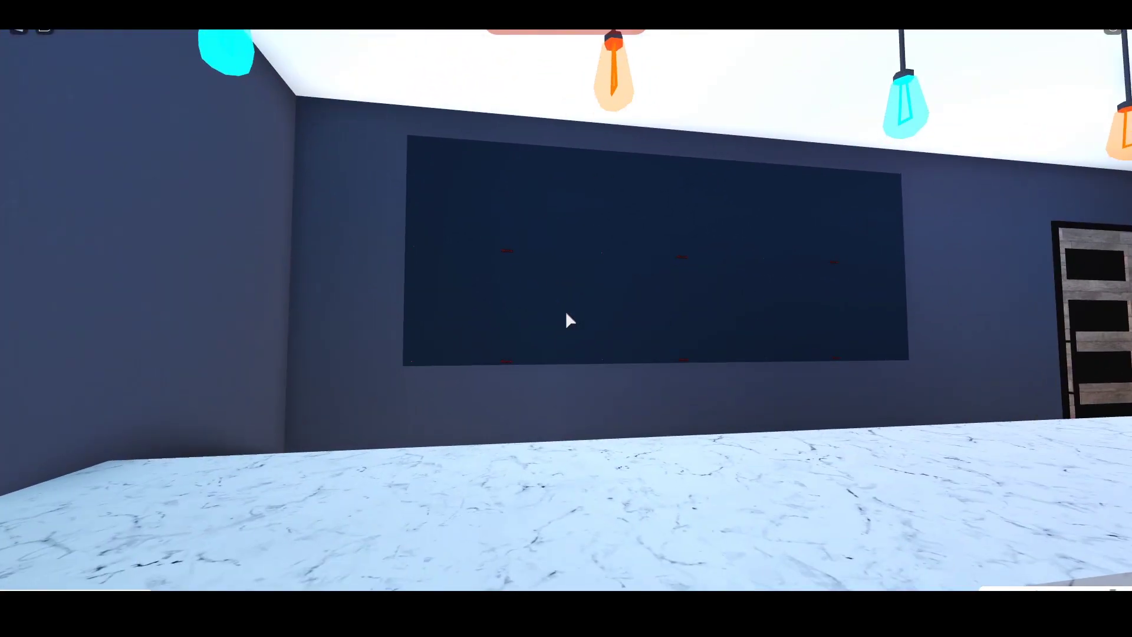
# View the full marble counter, stools and door, then turn toward the long hallway.
pyautogui.press('Right')
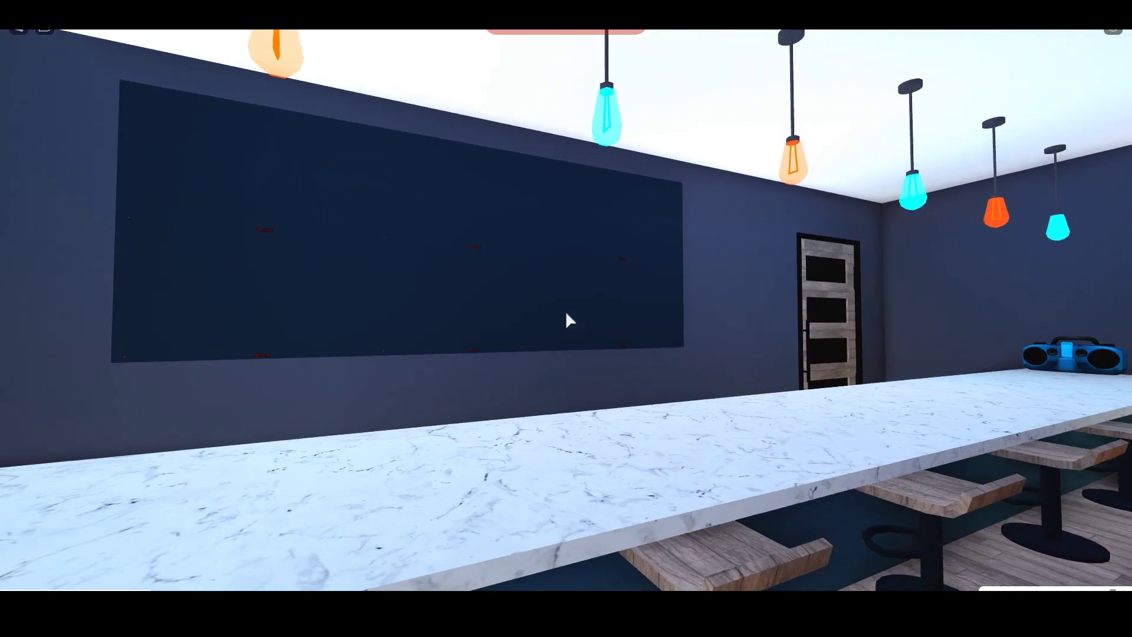
pyautogui.press('Right')
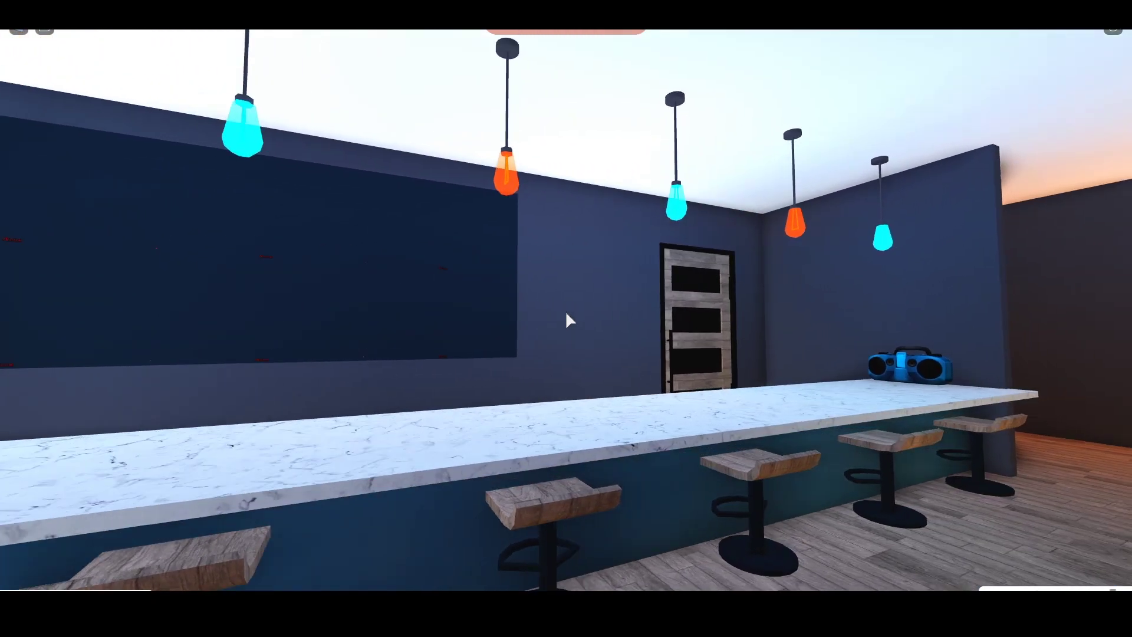
pyautogui.press('Left')
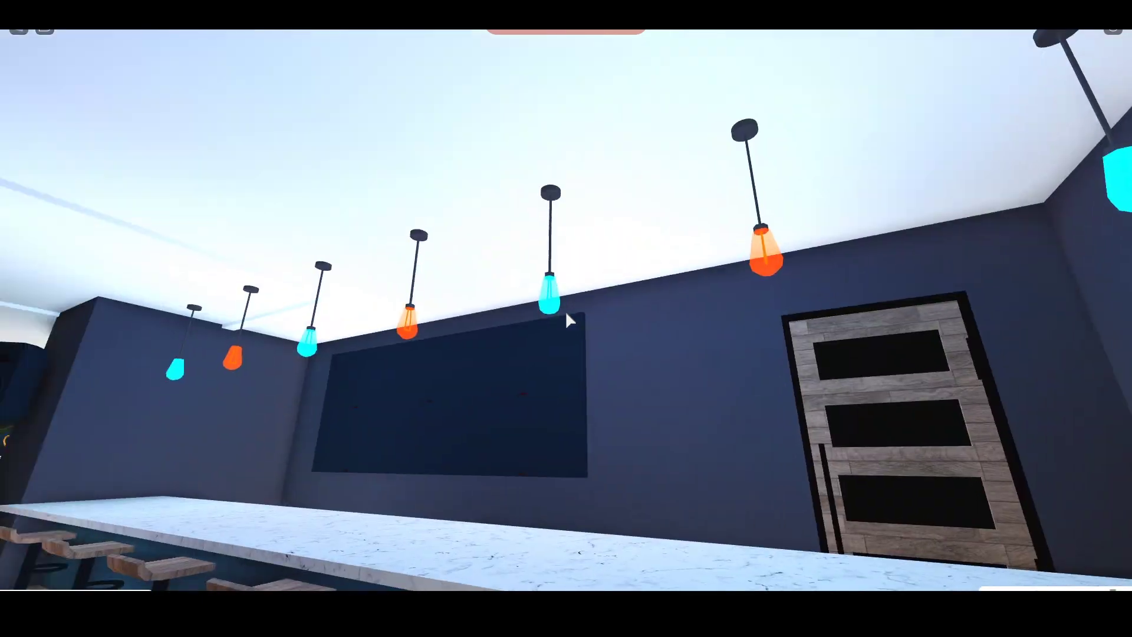
pyautogui.press('Left')
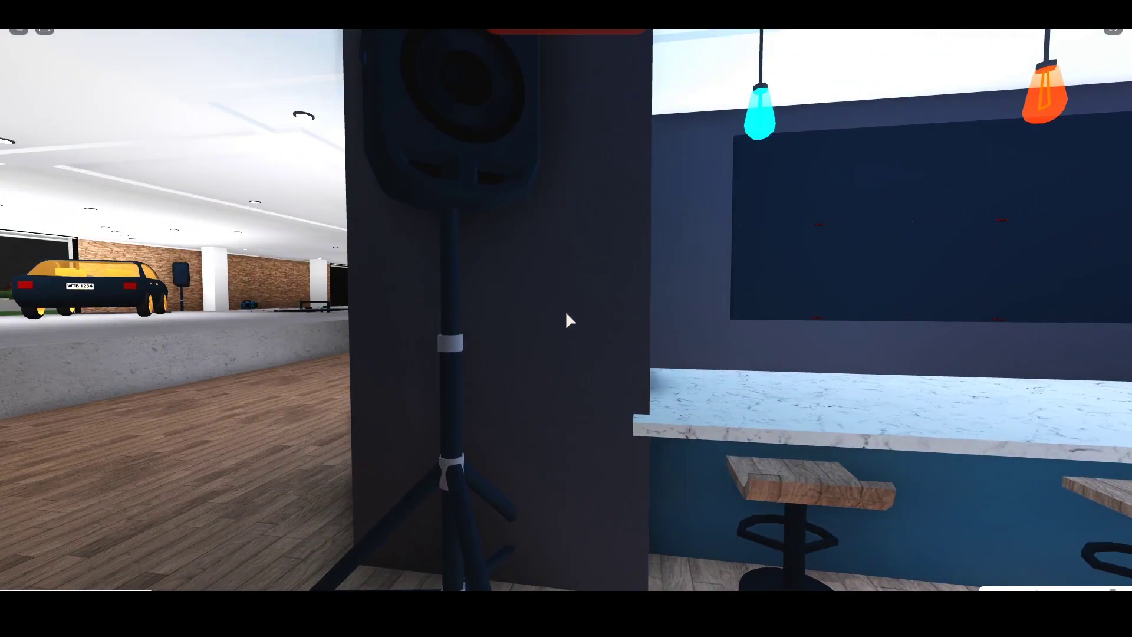
# Walk down the hallway and face the colourful punching-bag wall.
pyautogui.press('Up')
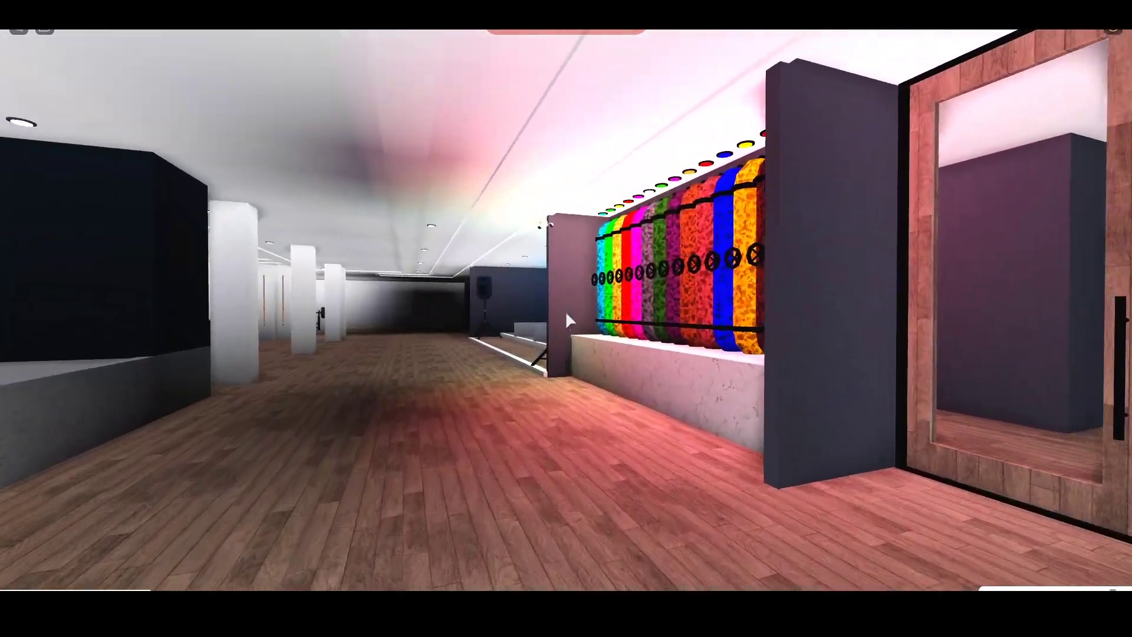
pyautogui.press('Right')
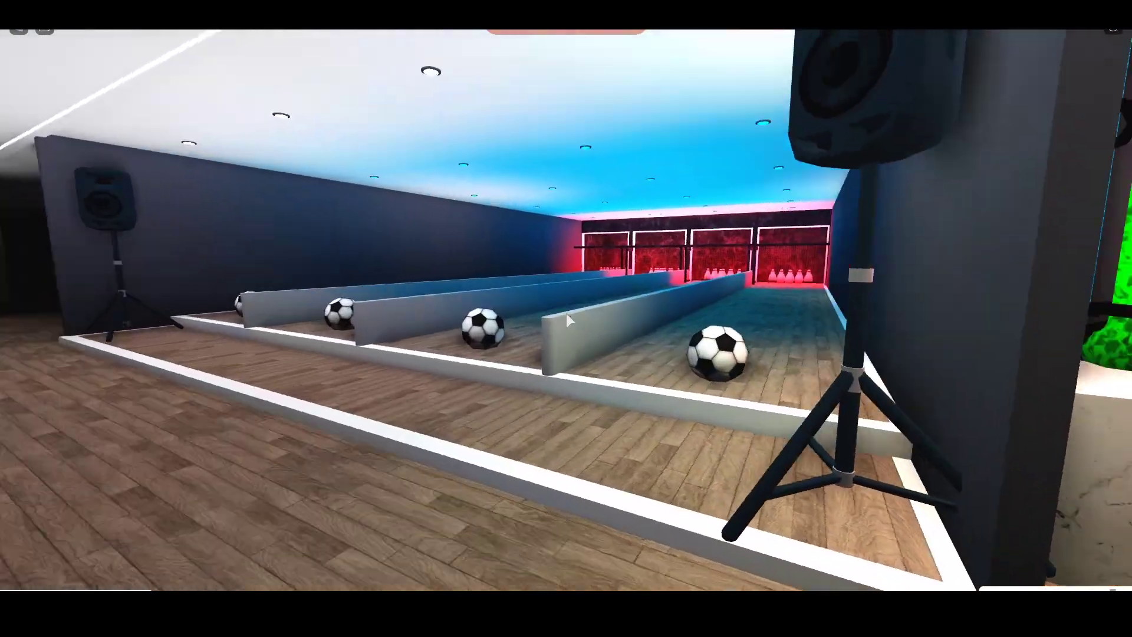
# Walk straight down the neon bowling lanes for a close look at the pins.
pyautogui.press('Right')
pyautogui.press('Up')
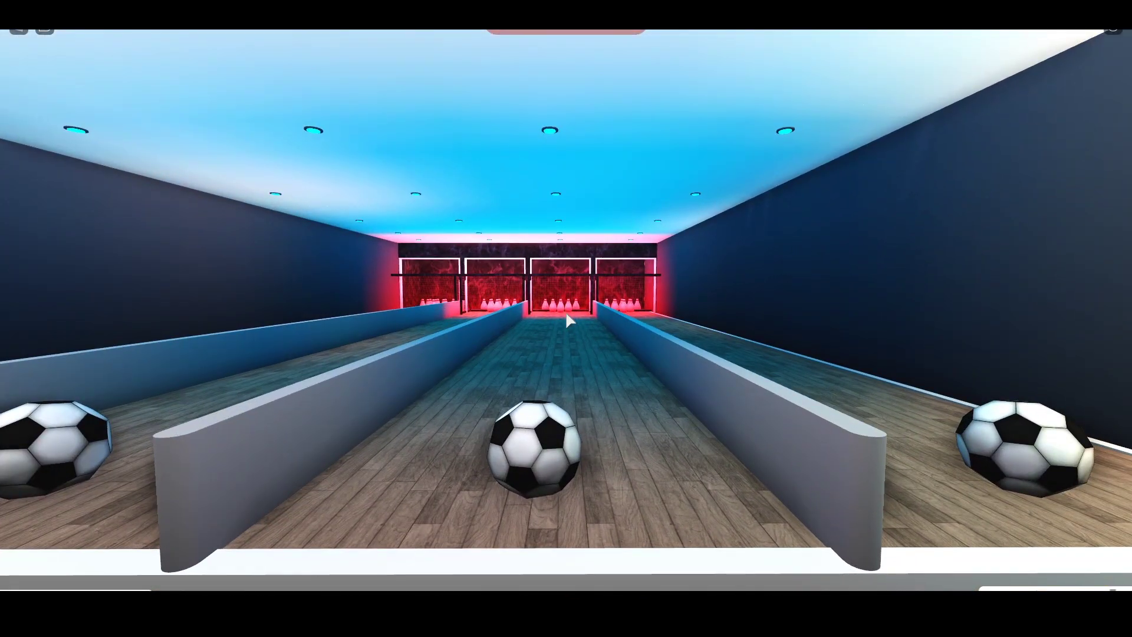
pyautogui.press('Up')
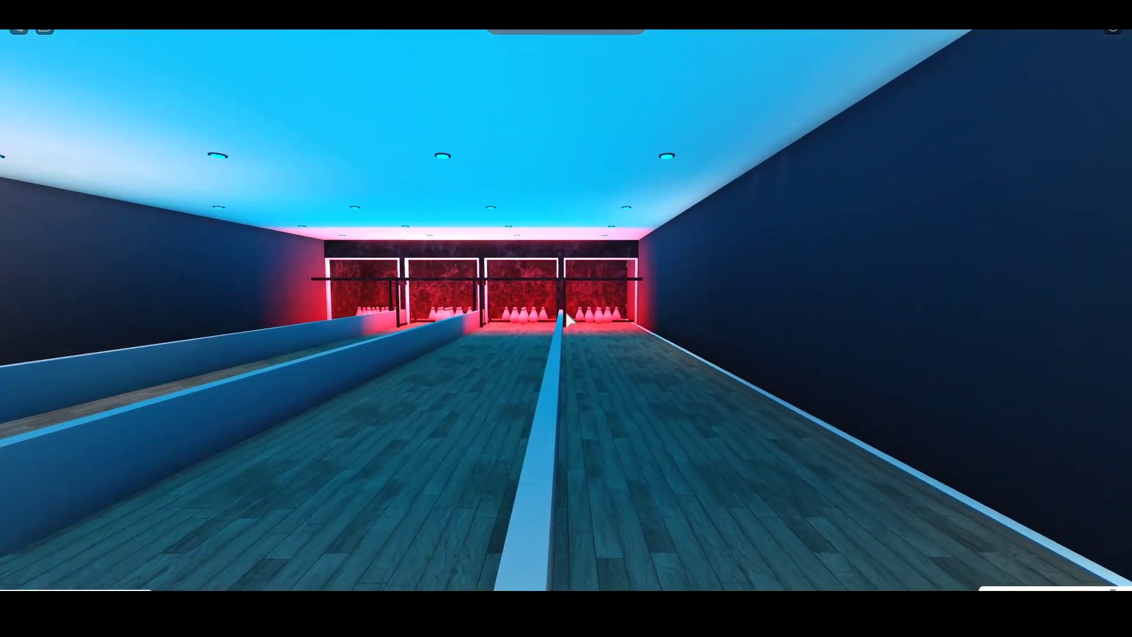
pyautogui.press('Right')
pyautogui.press('Right')
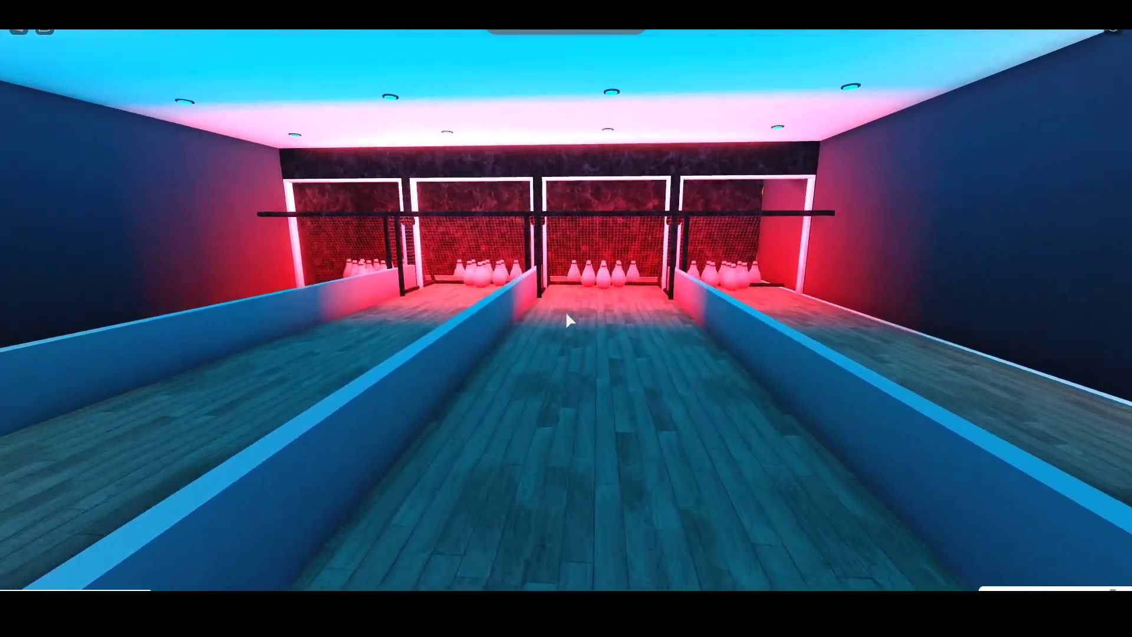
pyautogui.press('Up')
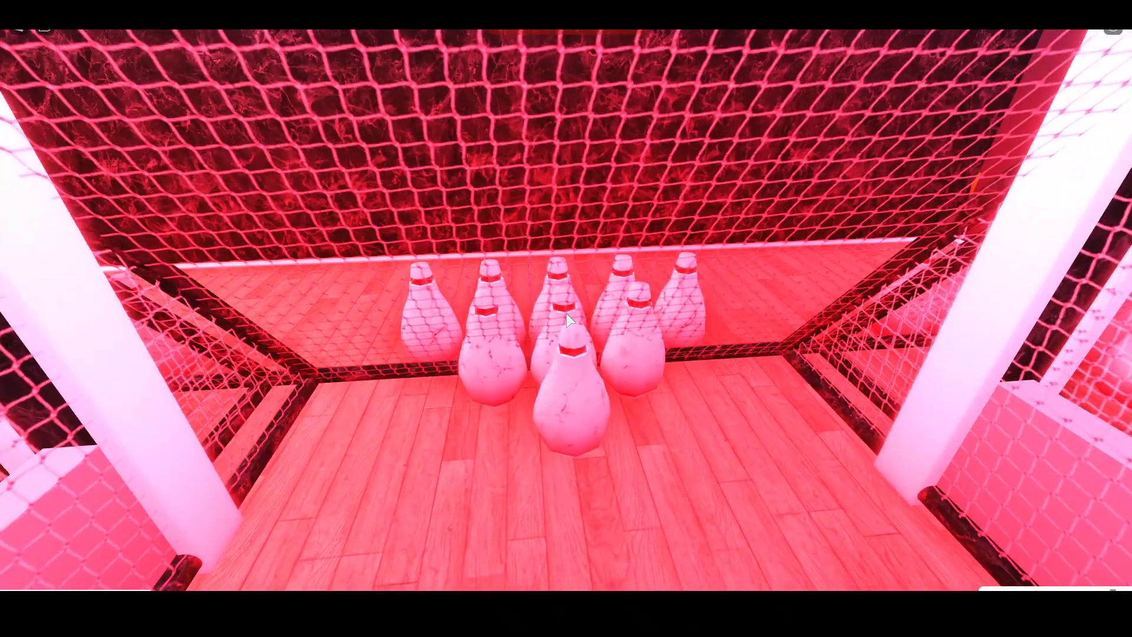
# Back away from the pins and head up past the soccer balls into the games room.
pyautogui.press('Down')
pyautogui.press('Left')
pyautogui.press('Left')
pyautogui.press('Up')
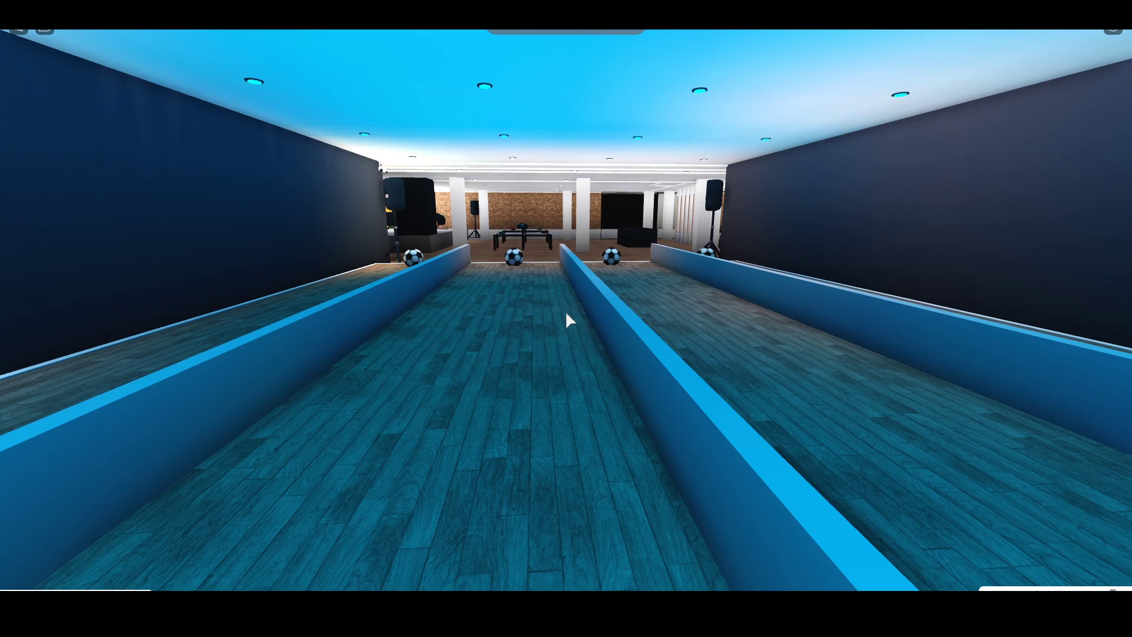
pyautogui.press('Up')
pyautogui.press('Up')
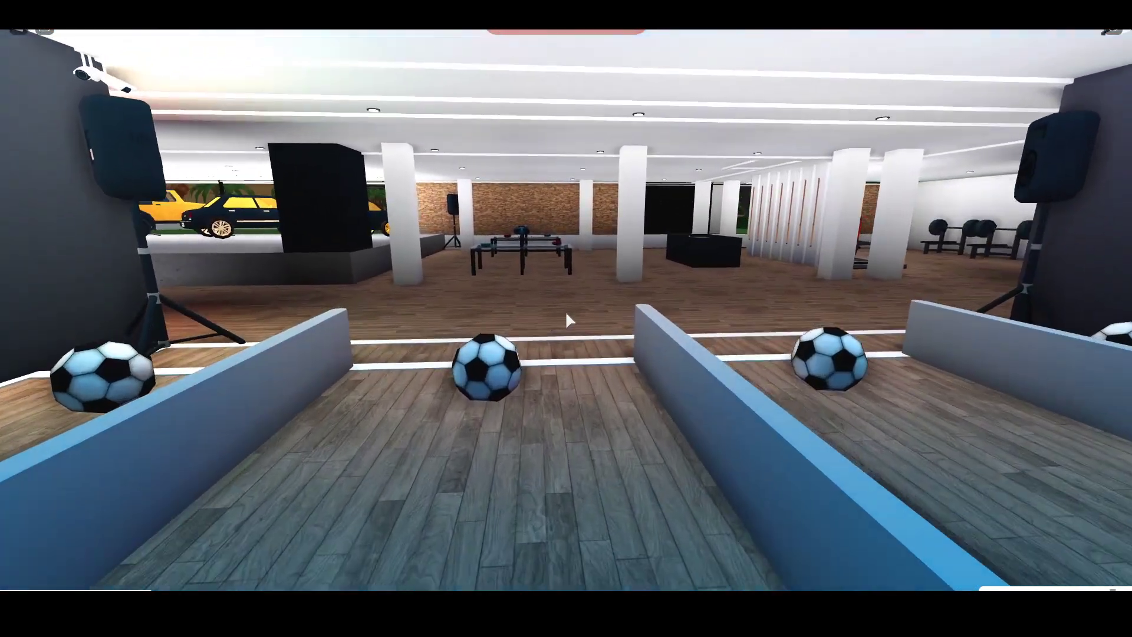
pyautogui.press('Up')
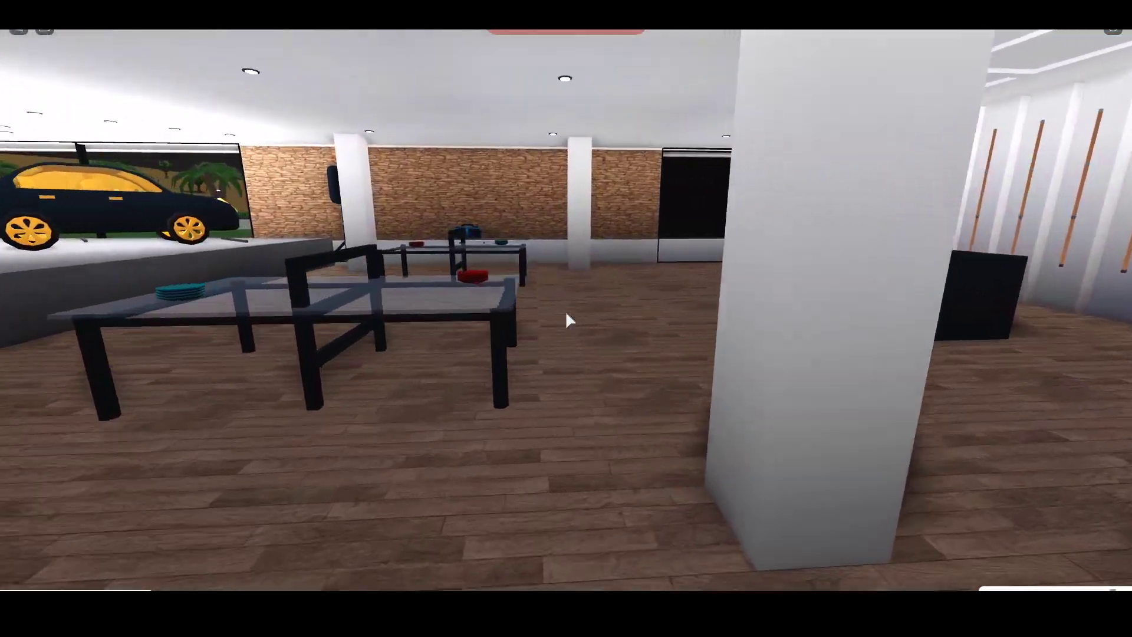
# Walk down the lanes again to the netted pins, then return to the soccer balls.
pyautogui.press('Left')
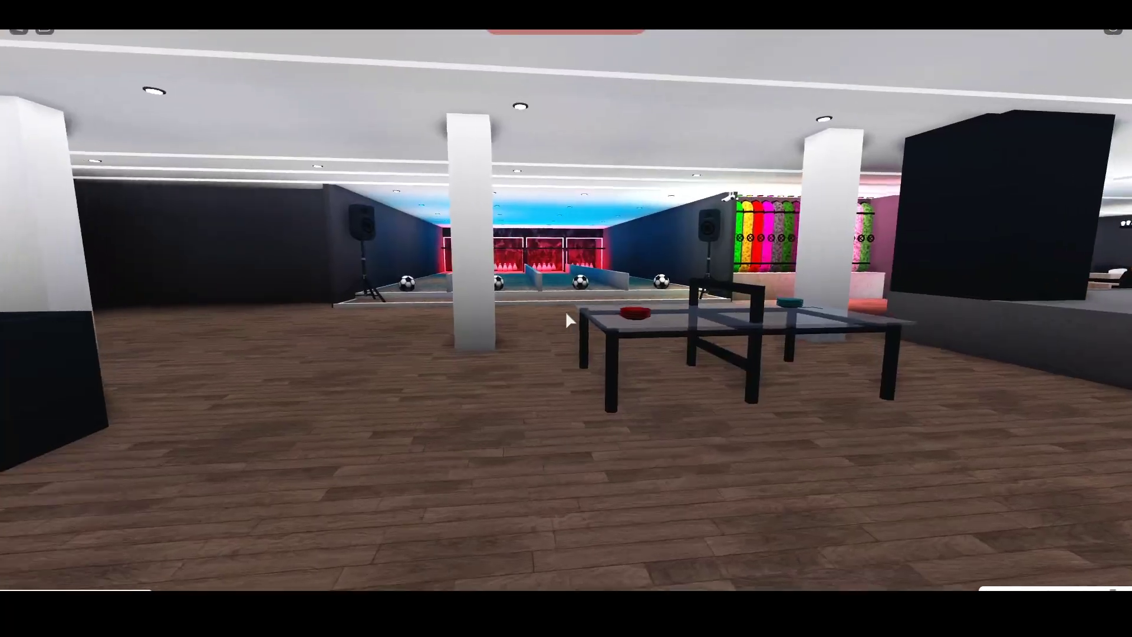
pyautogui.press('Up')
pyautogui.press('Up')
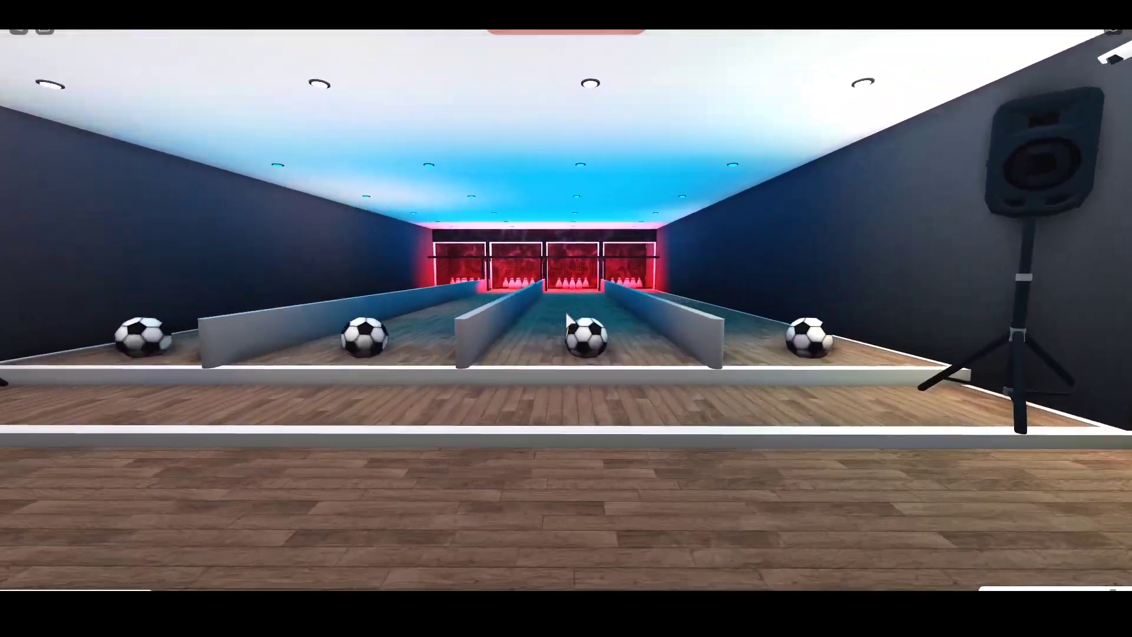
pyautogui.press('Up')
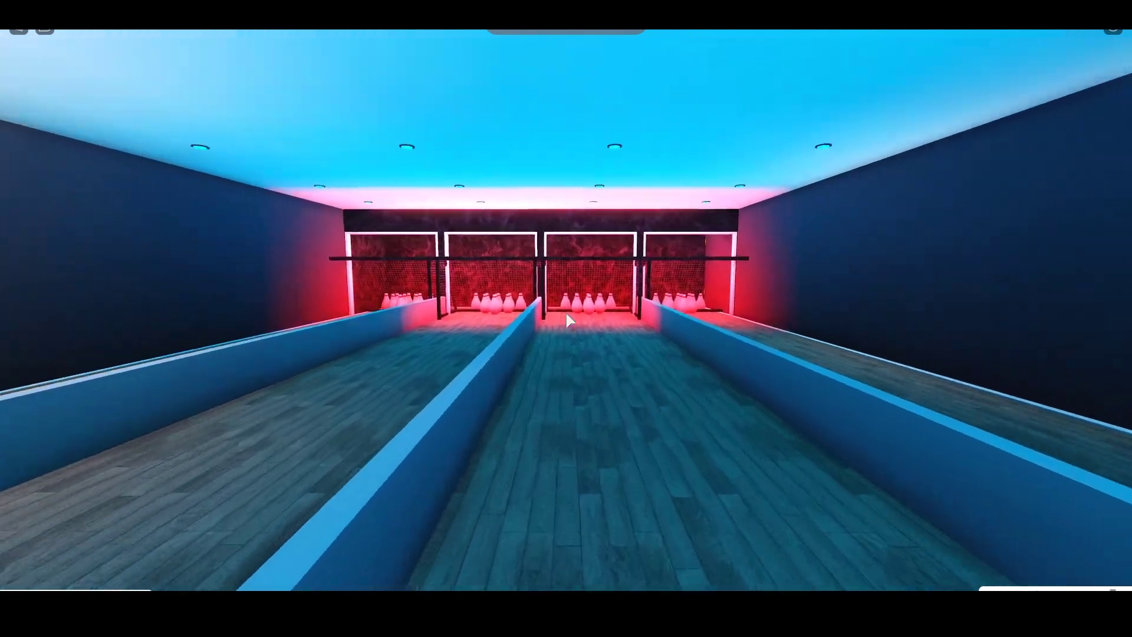
pyautogui.press('Up')
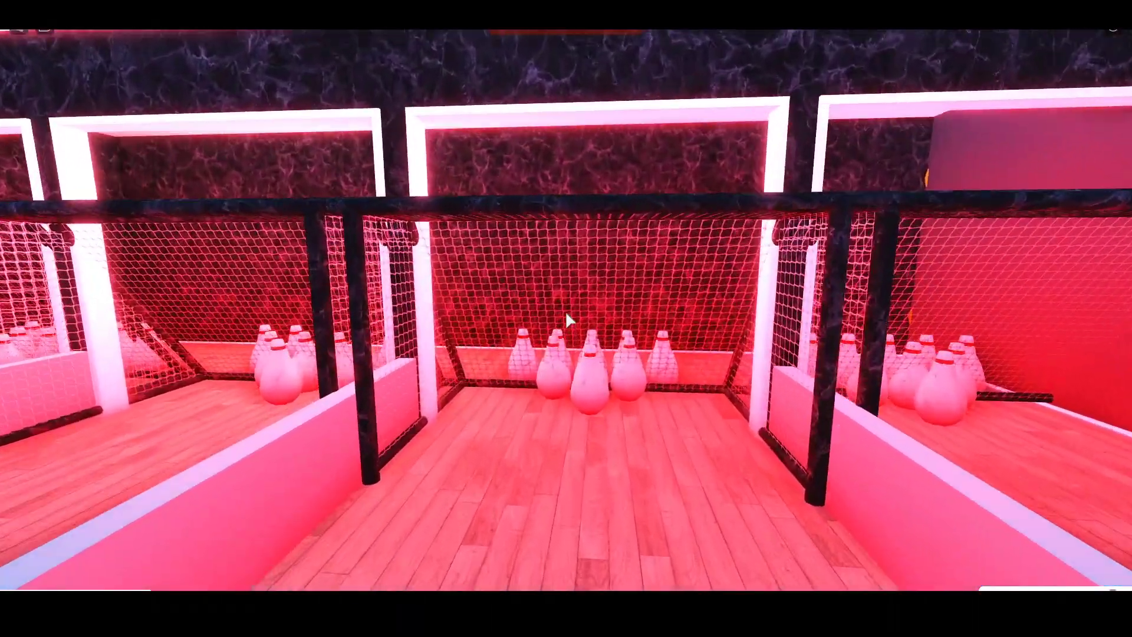
pyautogui.press('Left')
pyautogui.press('Up')
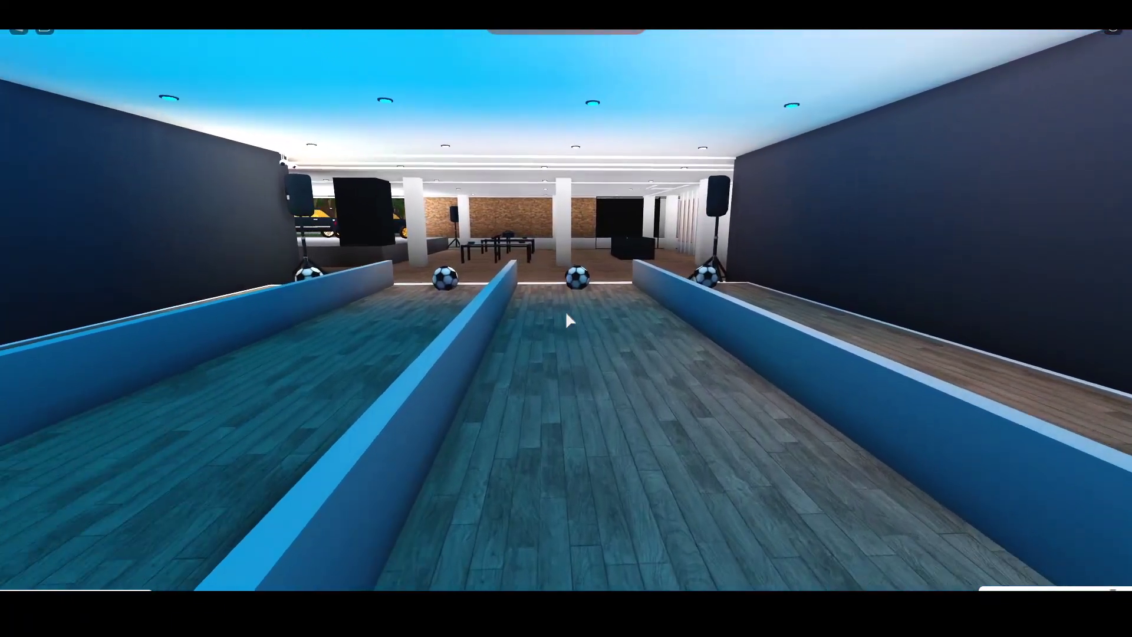
pyautogui.press('Up')
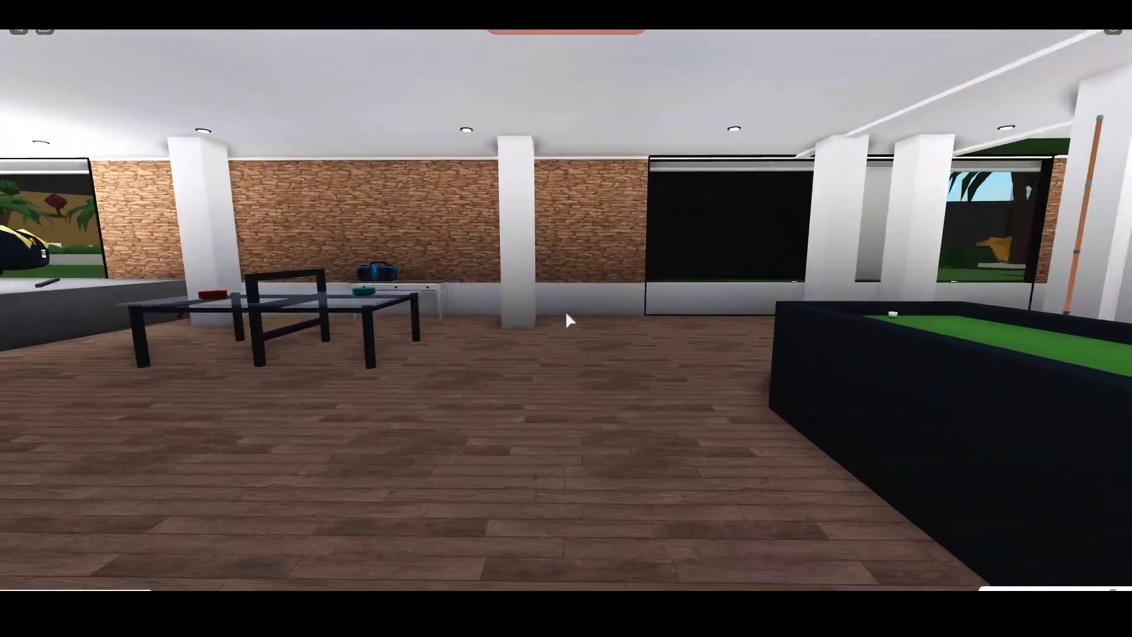
# Circle the pool table and approach the glass ping-pong table.
pyautogui.press('Right')
pyautogui.press('Right')
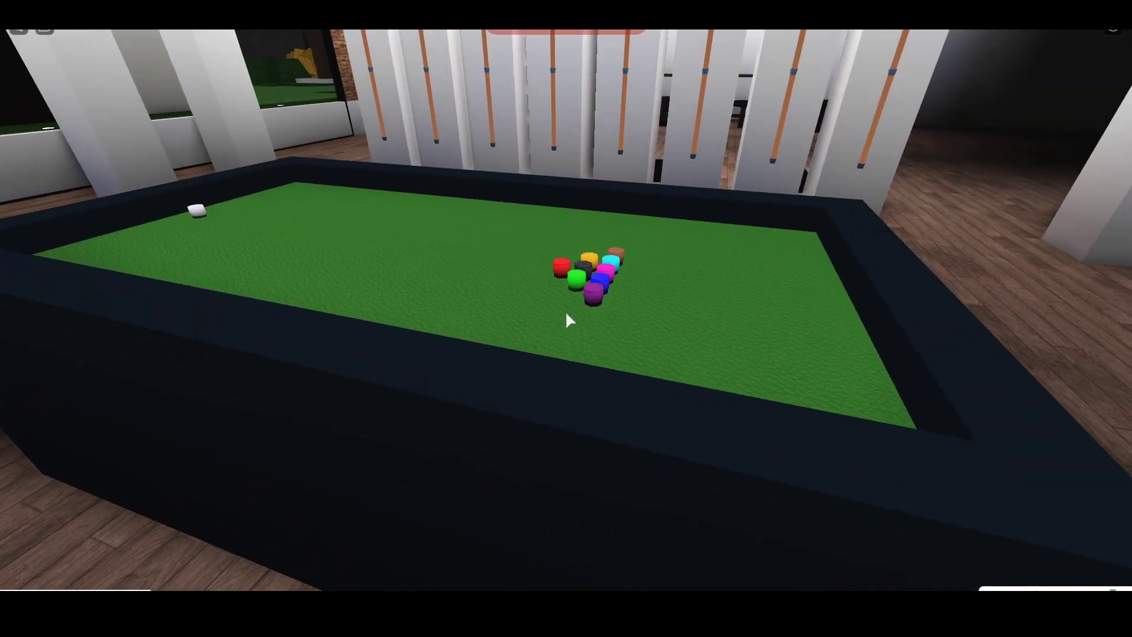
pyautogui.press('Right')
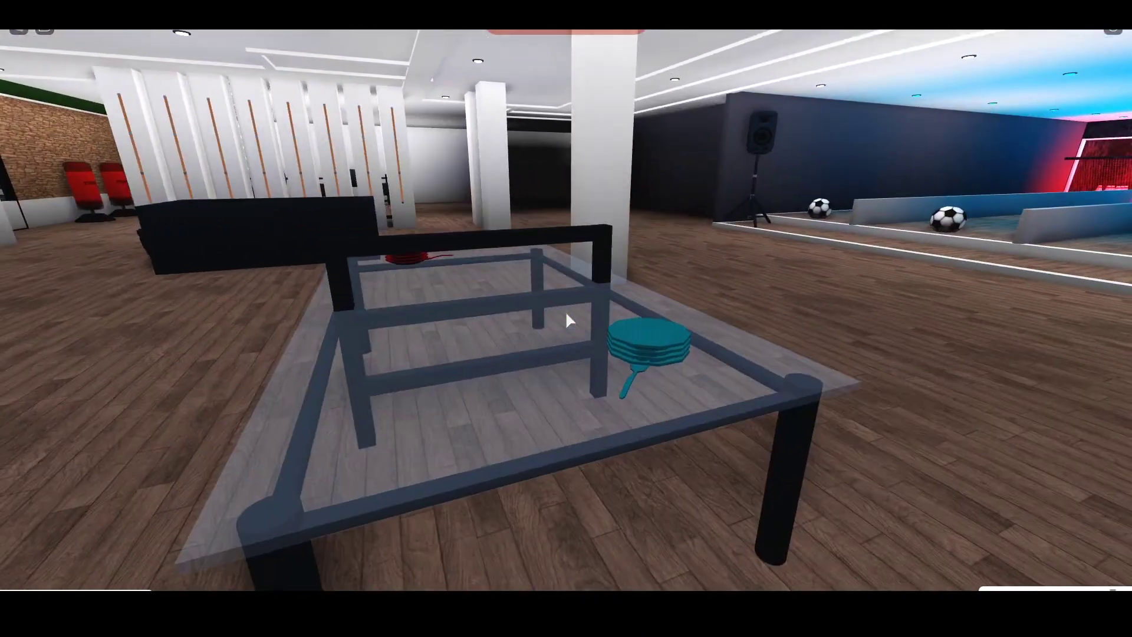
pyautogui.press('w')
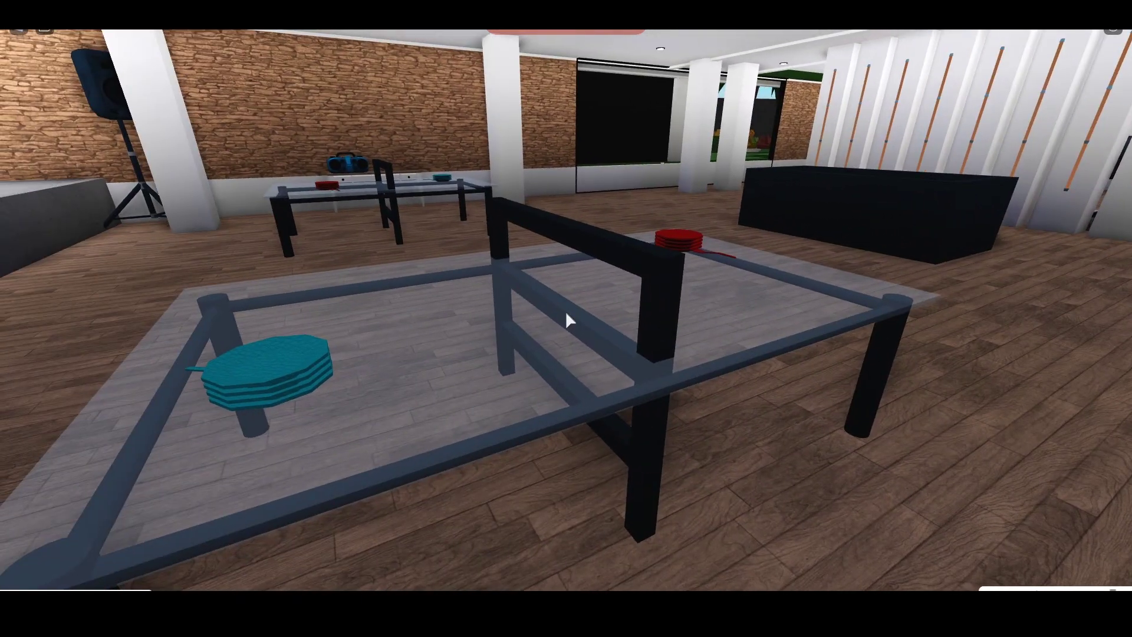
pyautogui.press('Left')
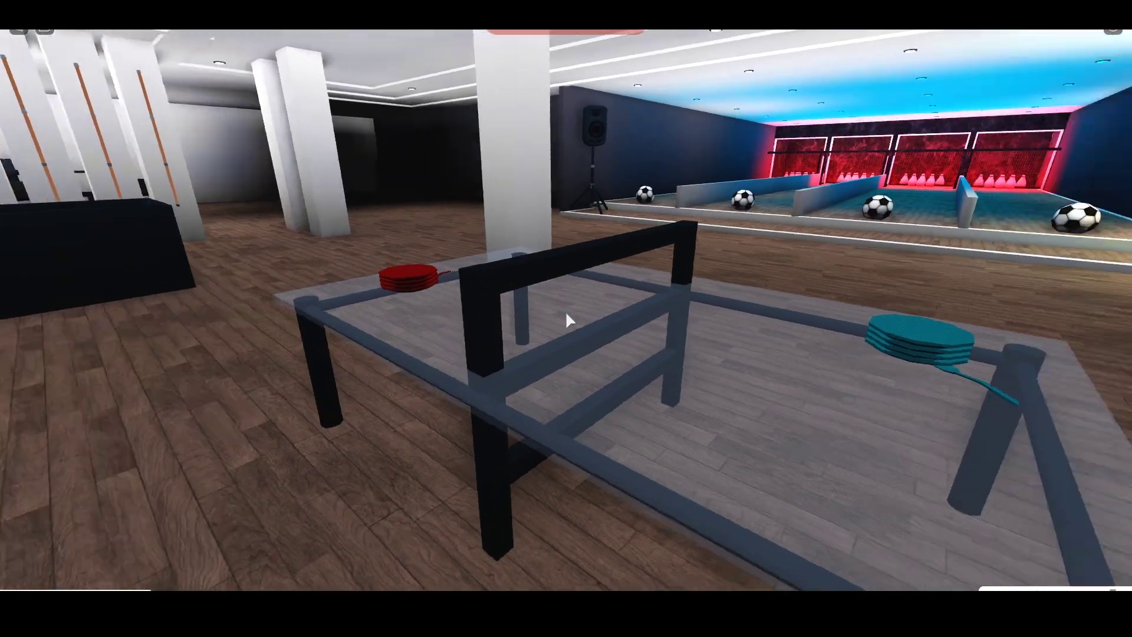
# Circle the ping-pong table to the red paddle, then walk past the pillared wall into the gym.
pyautogui.press('Right')
pyautogui.press('Left')
pyautogui.press('Right')
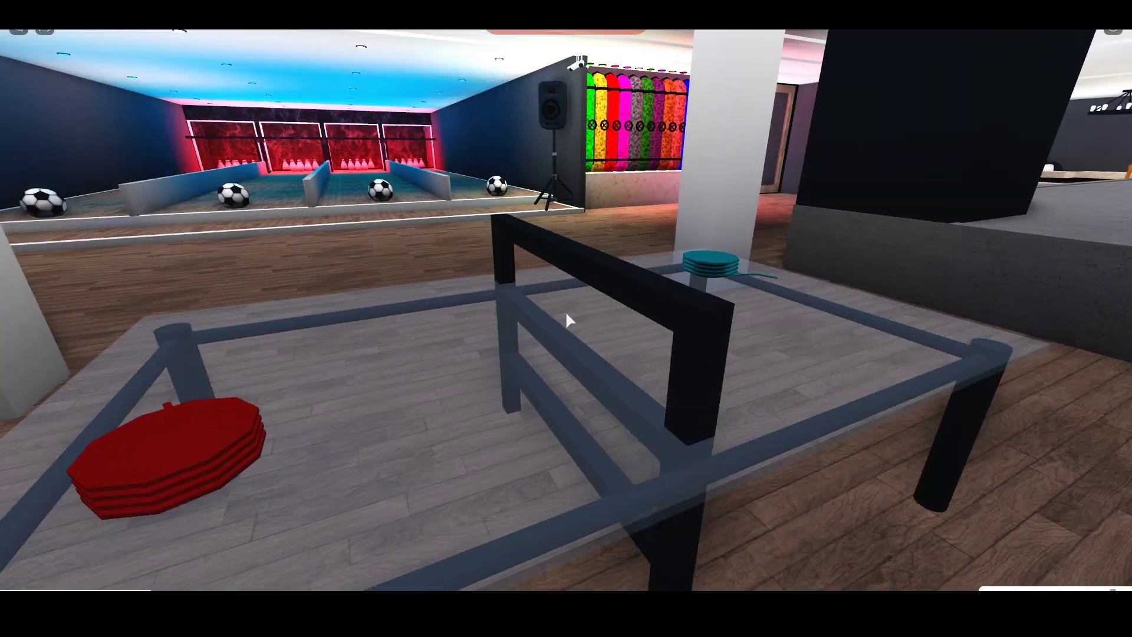
pyautogui.press('Left')
pyautogui.press('w')
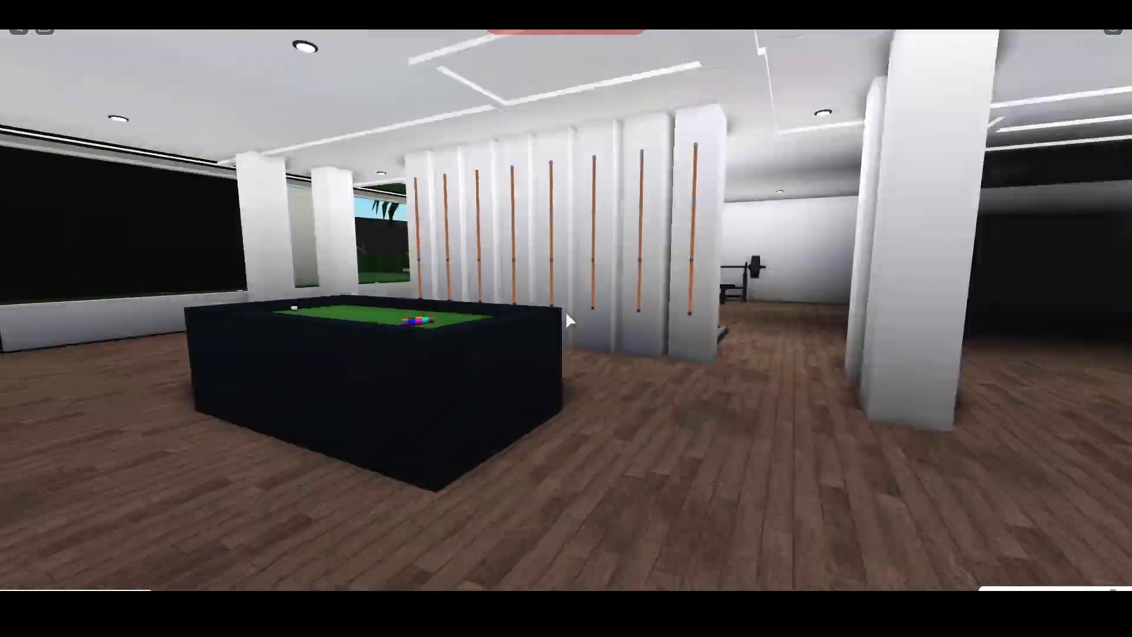
pyautogui.press('w')
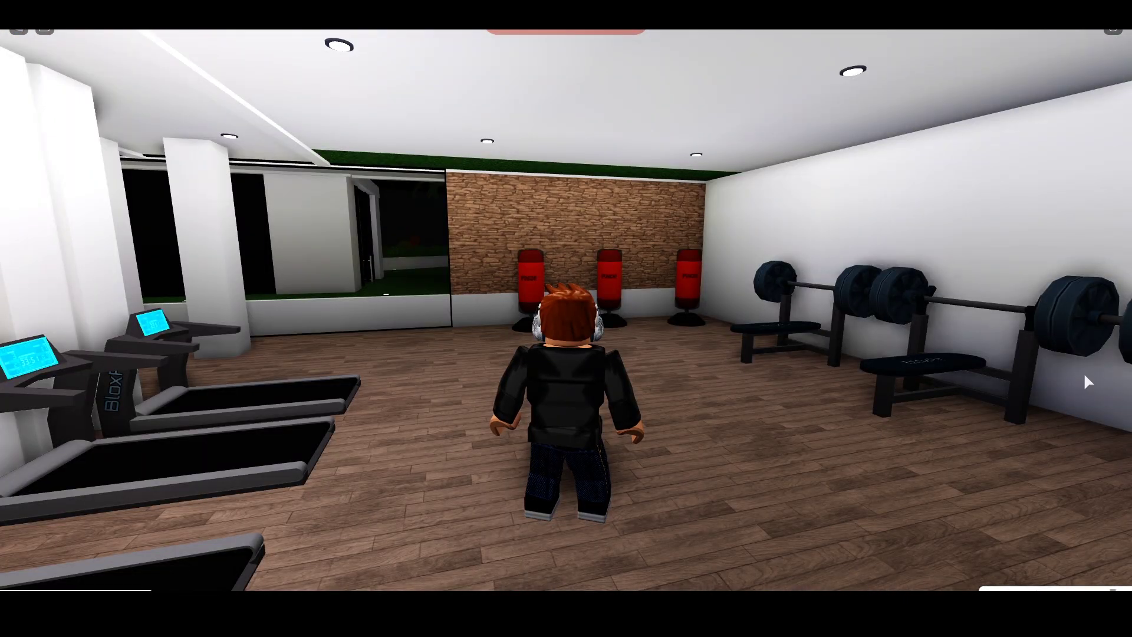
# Look at the treadmills, then walk into the dark hallway past the white pillar.
pyautogui.press('Left')
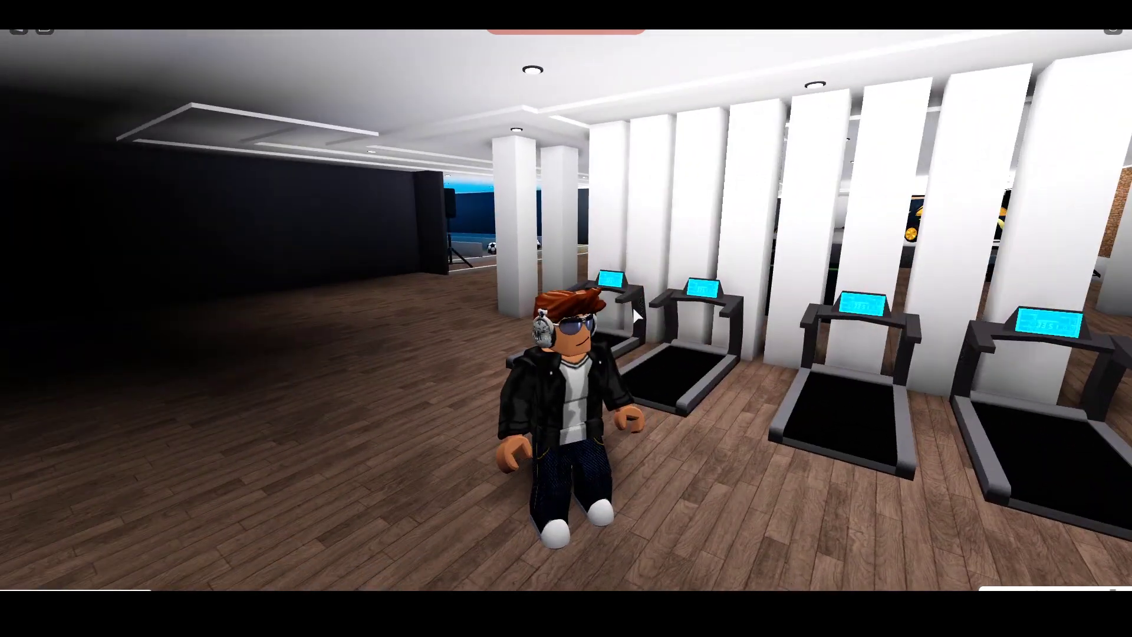
pyautogui.press('Right')
pyautogui.press('Left')
pyautogui.press('w')
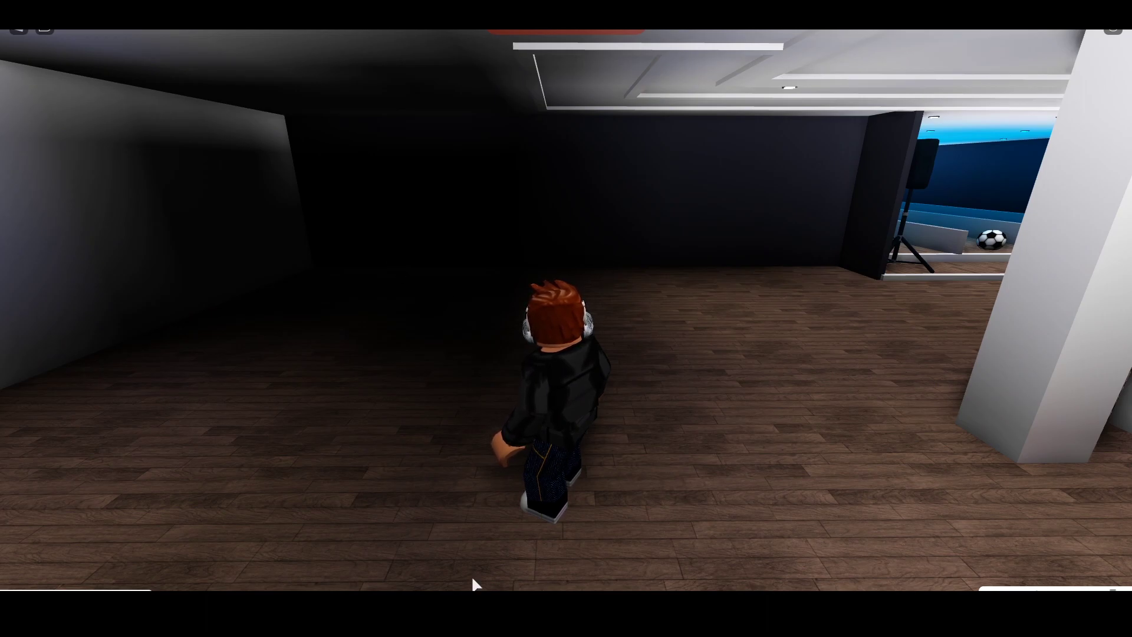
pyautogui.press('d')
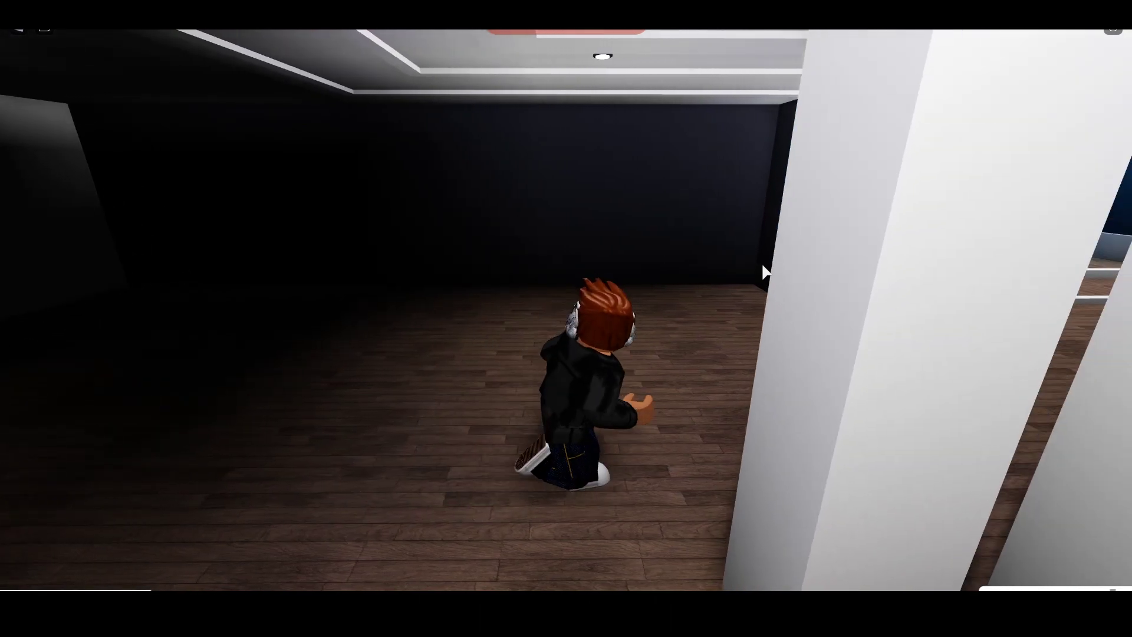
pyautogui.press('w')
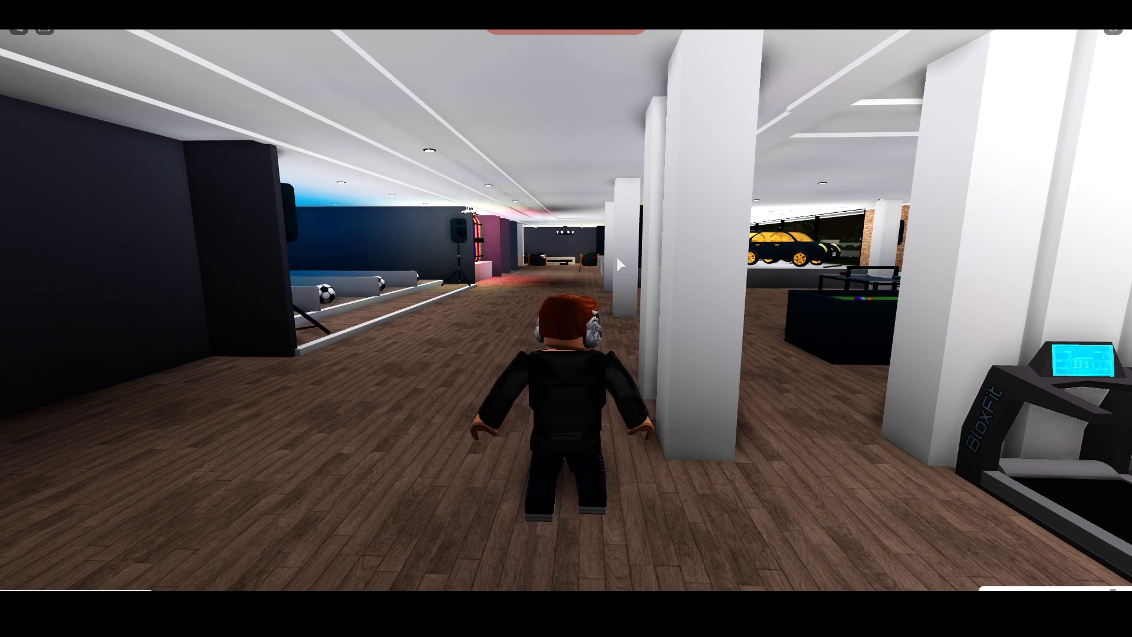
# Walk around the dark room by the lanes, then advance down the corridor in first person.
pyautogui.press('w')
pyautogui.press('a')
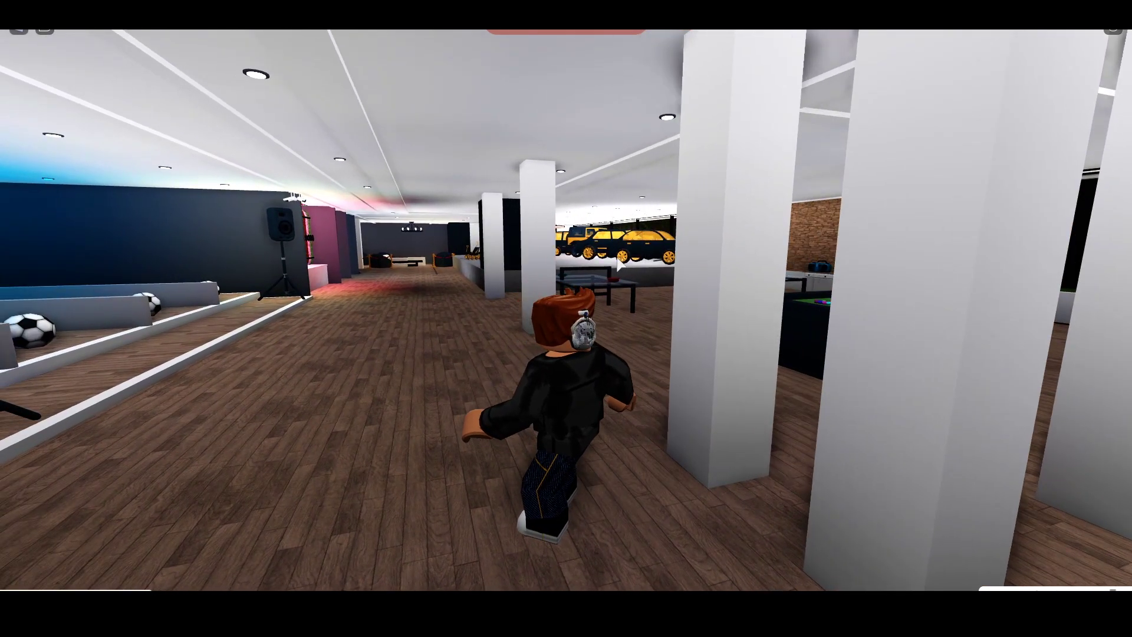
pyautogui.press('w')
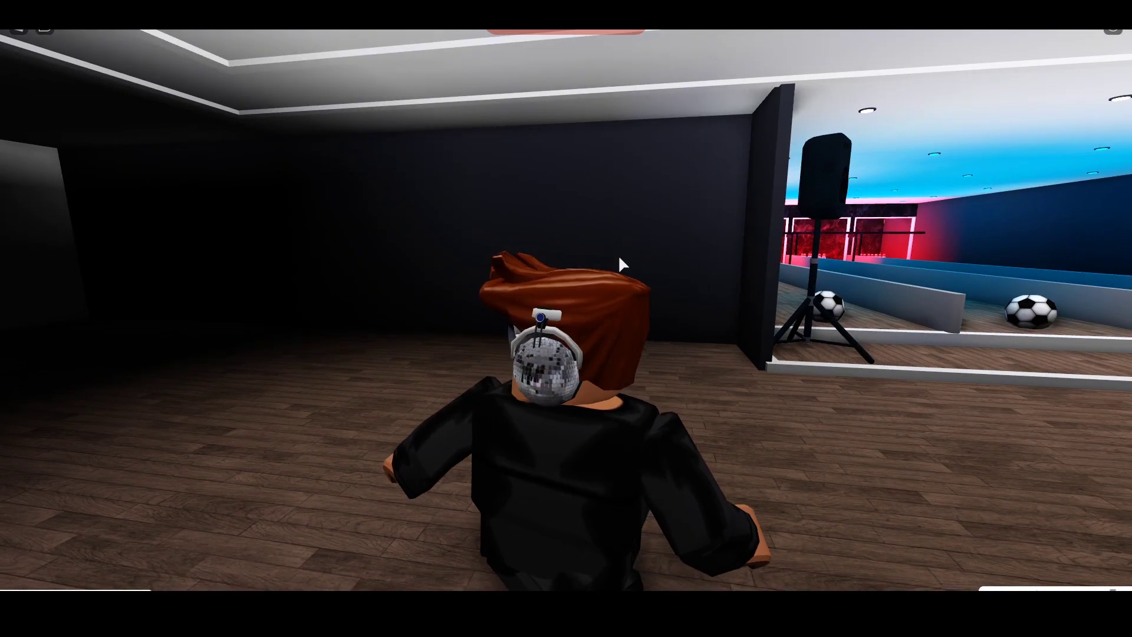
pyautogui.press('a')
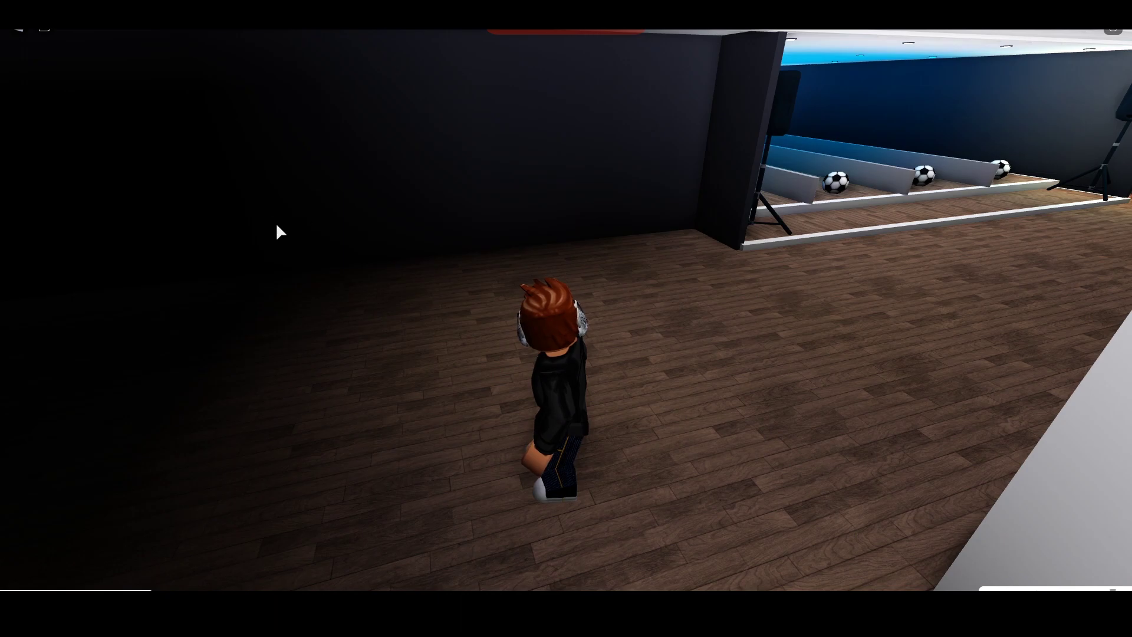
pyautogui.press('s')
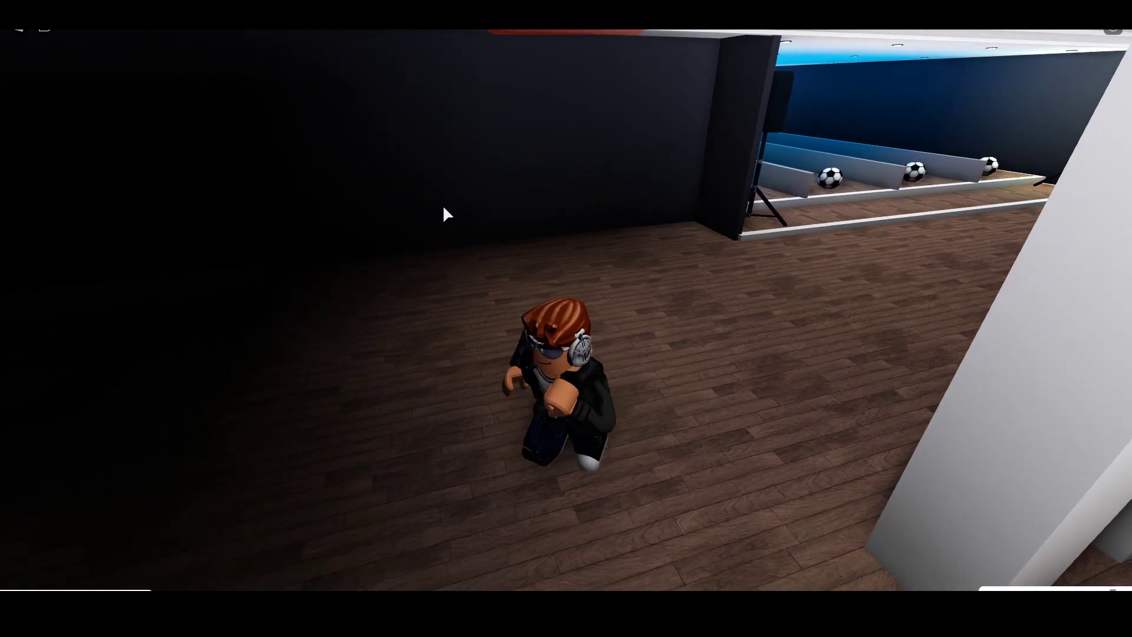
pyautogui.press('w')
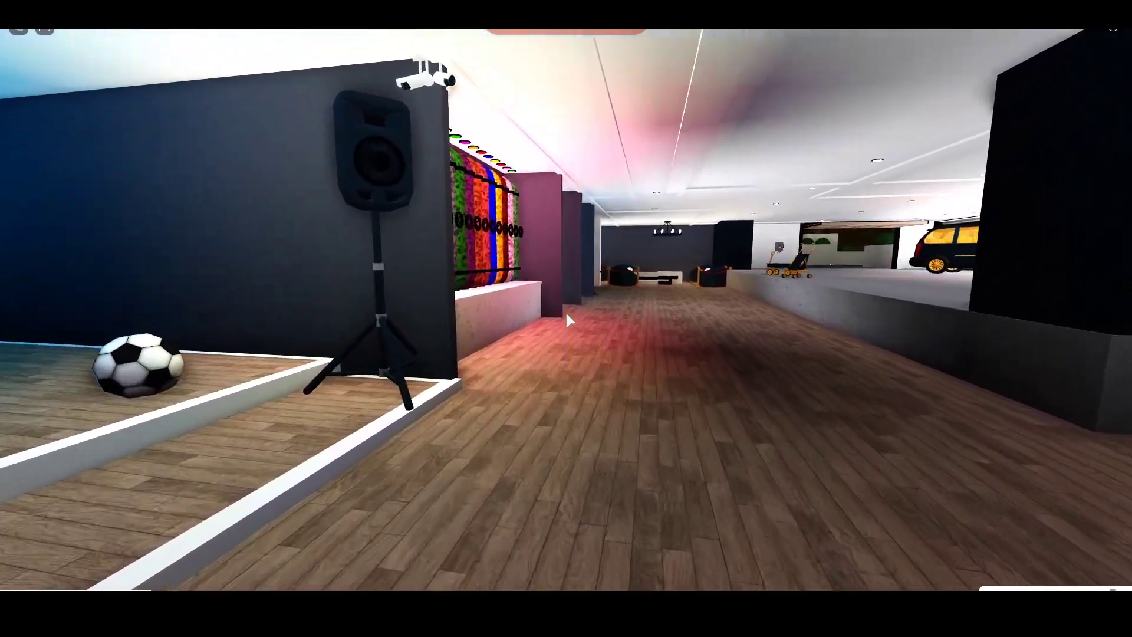
pyautogui.press('w')
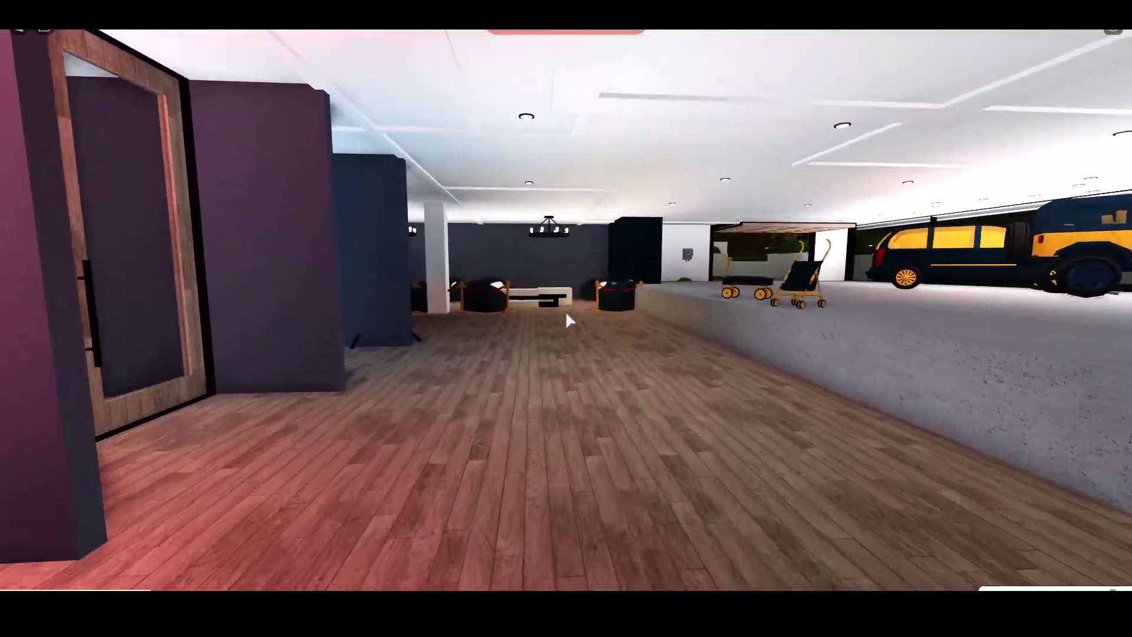
pyautogui.press('w')
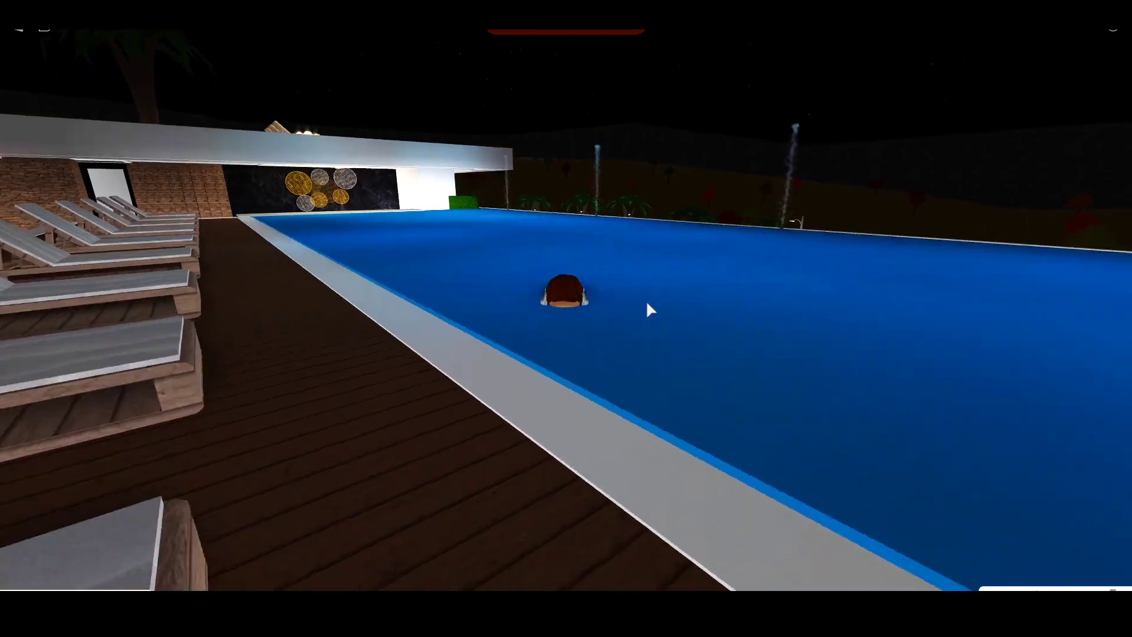
# Dismiss the avatar's emote menu, then swim onto the deck and walk along the pool edge.
pyautogui.click(602, 321)
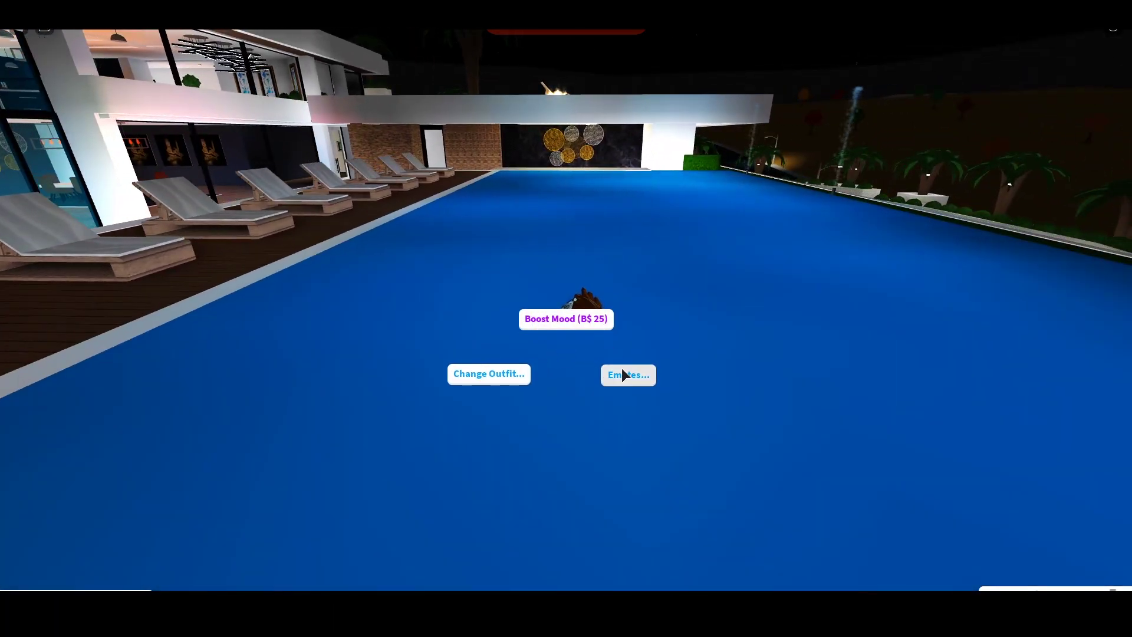
pyautogui.click(620, 329)
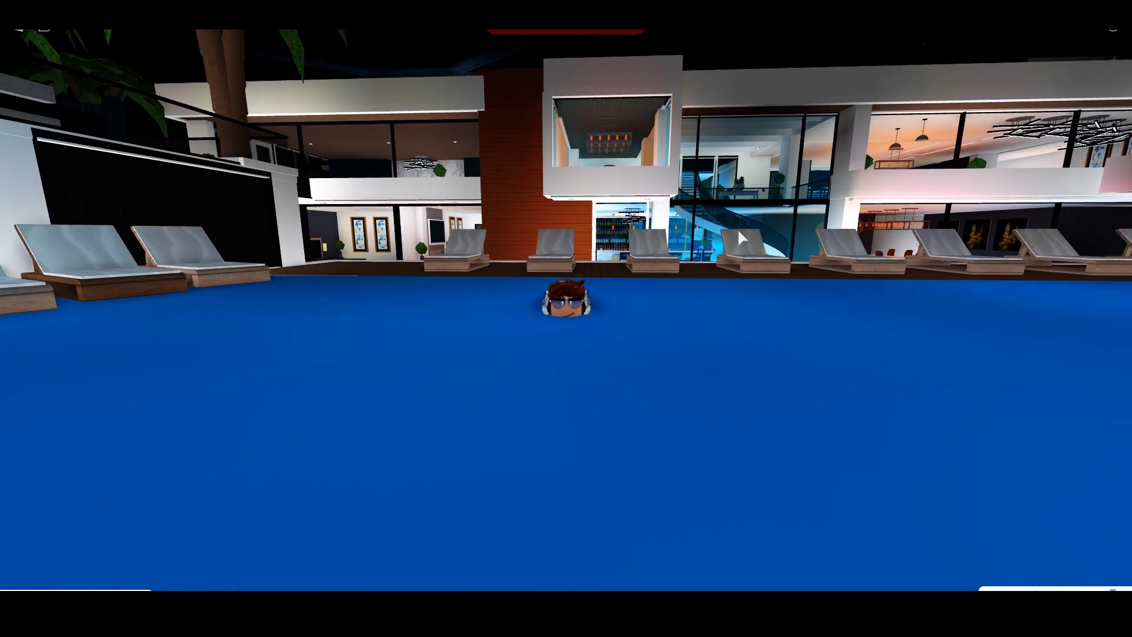
pyautogui.scroll(-10, 739, 235)
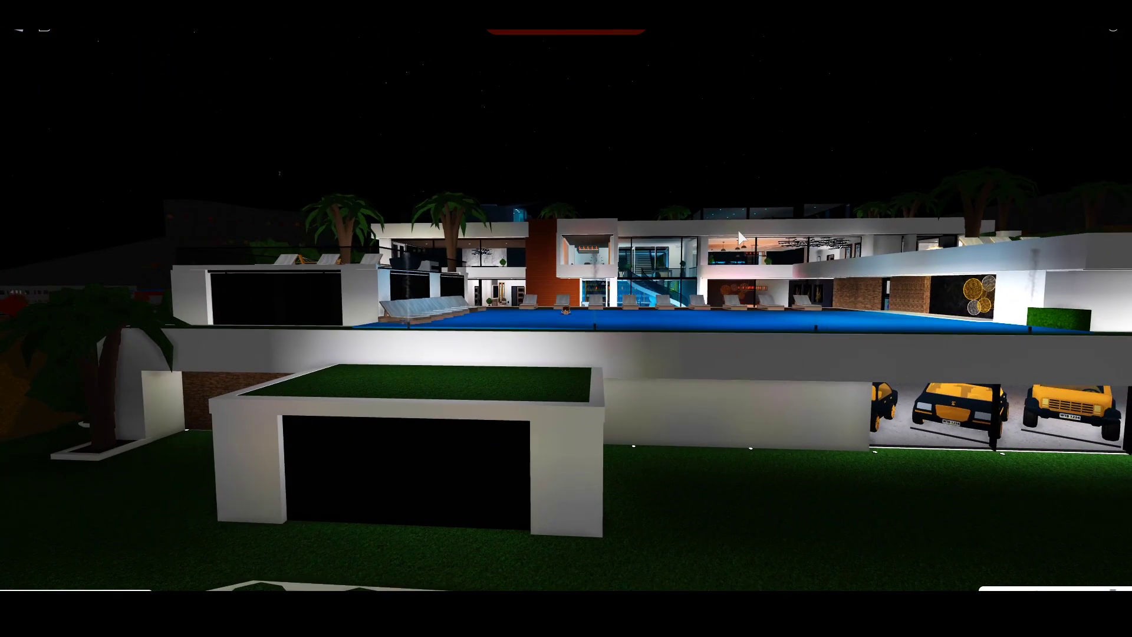
pyautogui.scroll(-5, 713, 239)
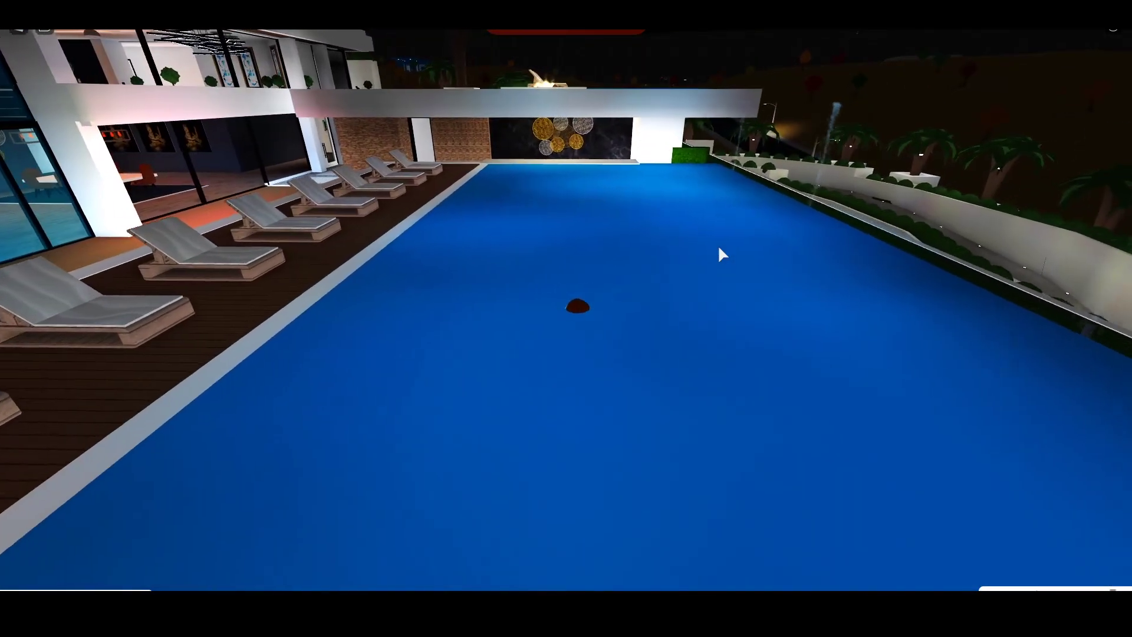
pyautogui.scroll(5, 717, 245)
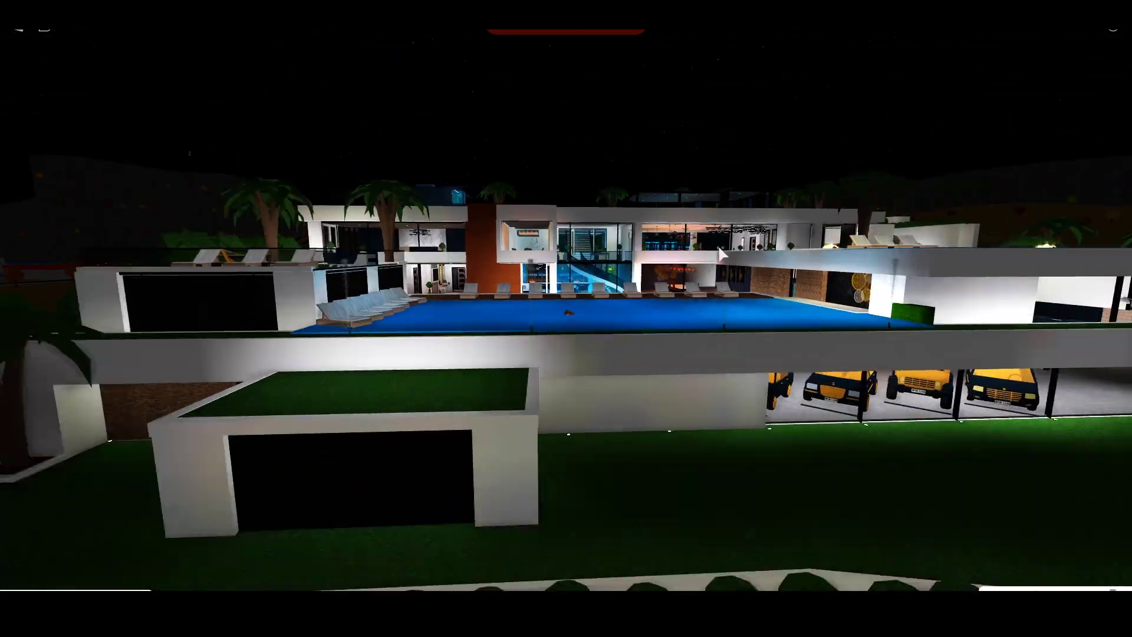
pyautogui.scroll(10, 568, 321)
pyautogui.press('w')
pyautogui.scroll(-3, 569, 321)
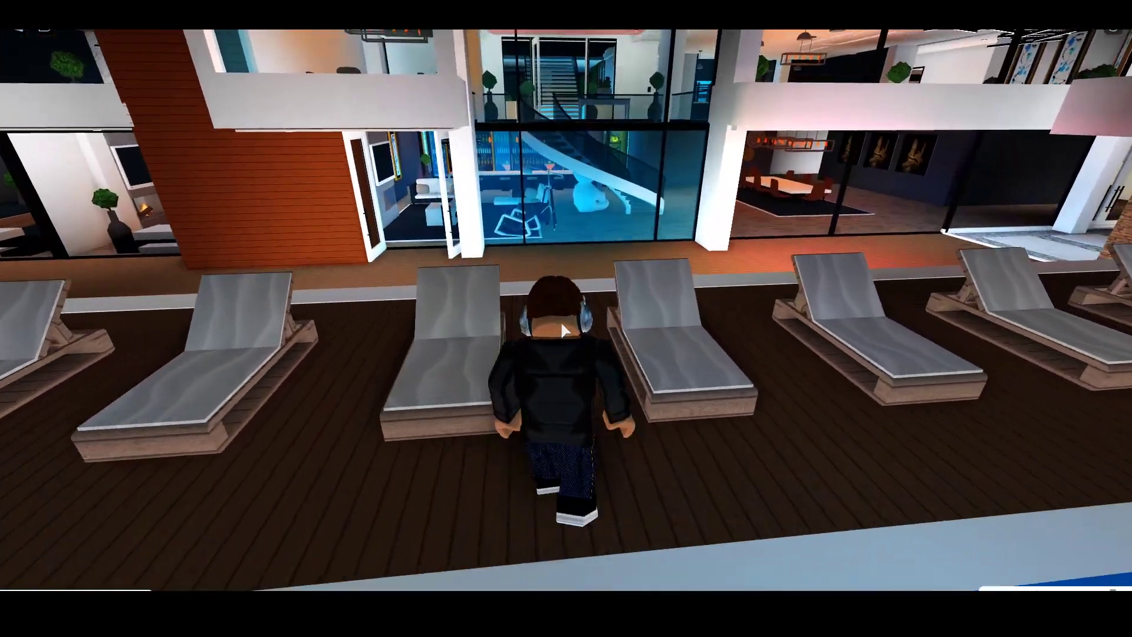
pyautogui.press('s')
pyautogui.press('w')
pyautogui.press('w')
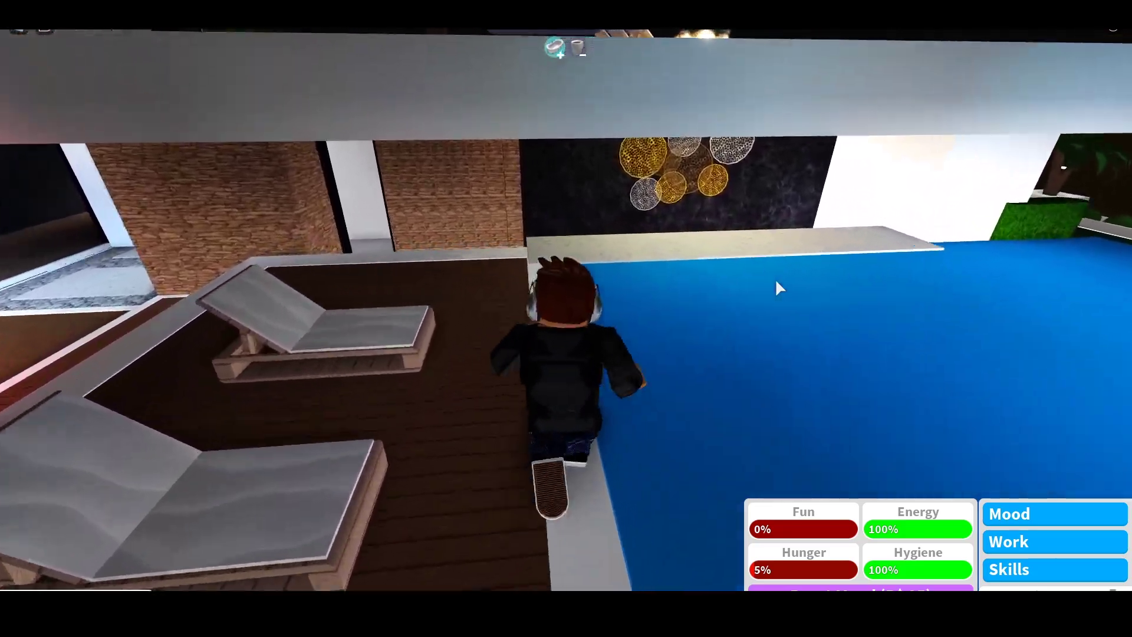
pyautogui.scroll(5, 775, 281)
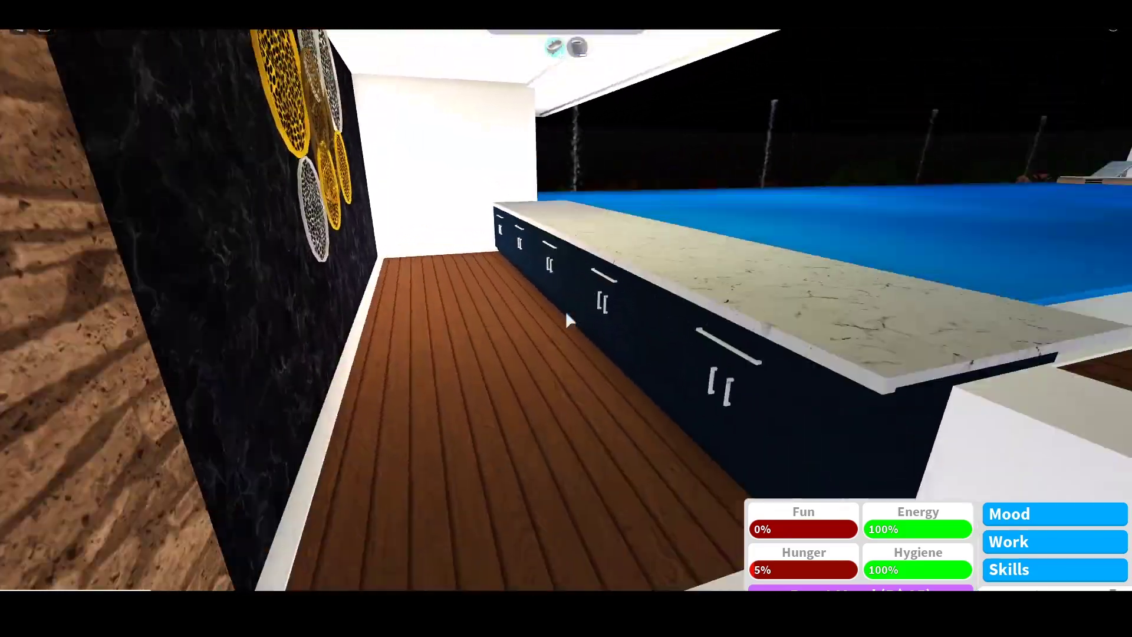
# Look around the small tiled fridge room and return to the counter and brick doorway.
pyautogui.press('w')
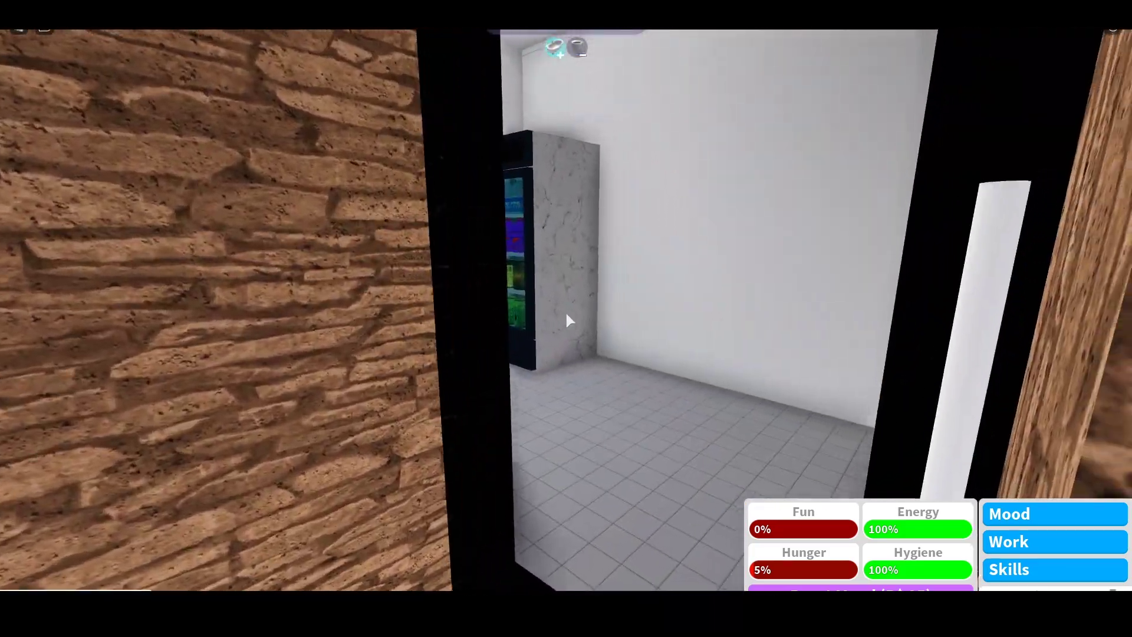
pyautogui.press('w')
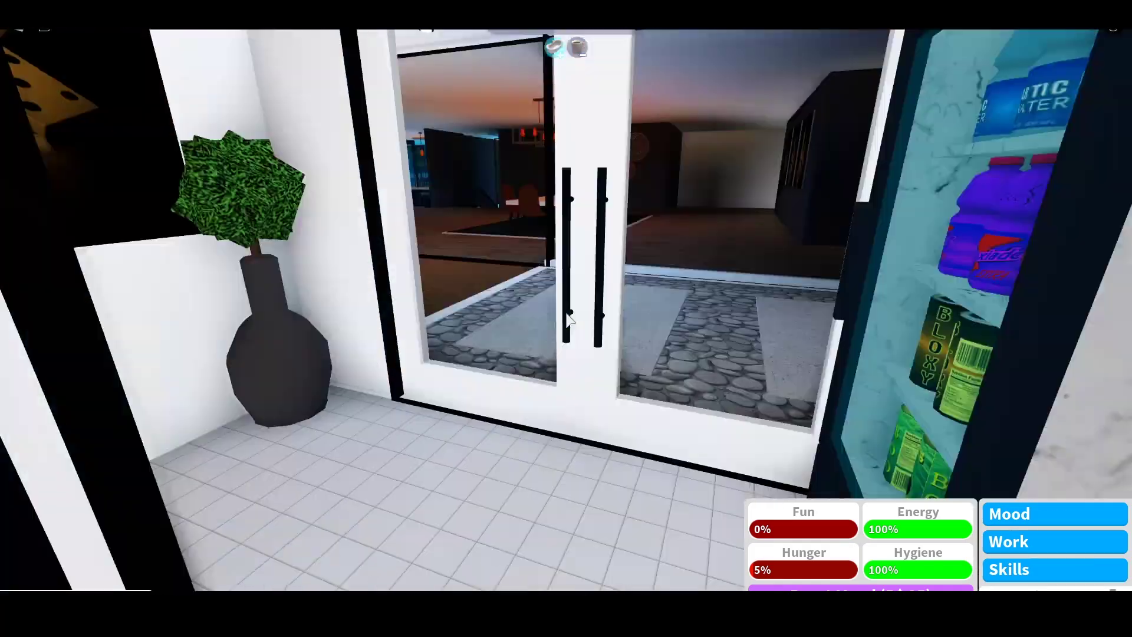
pyautogui.press('w')
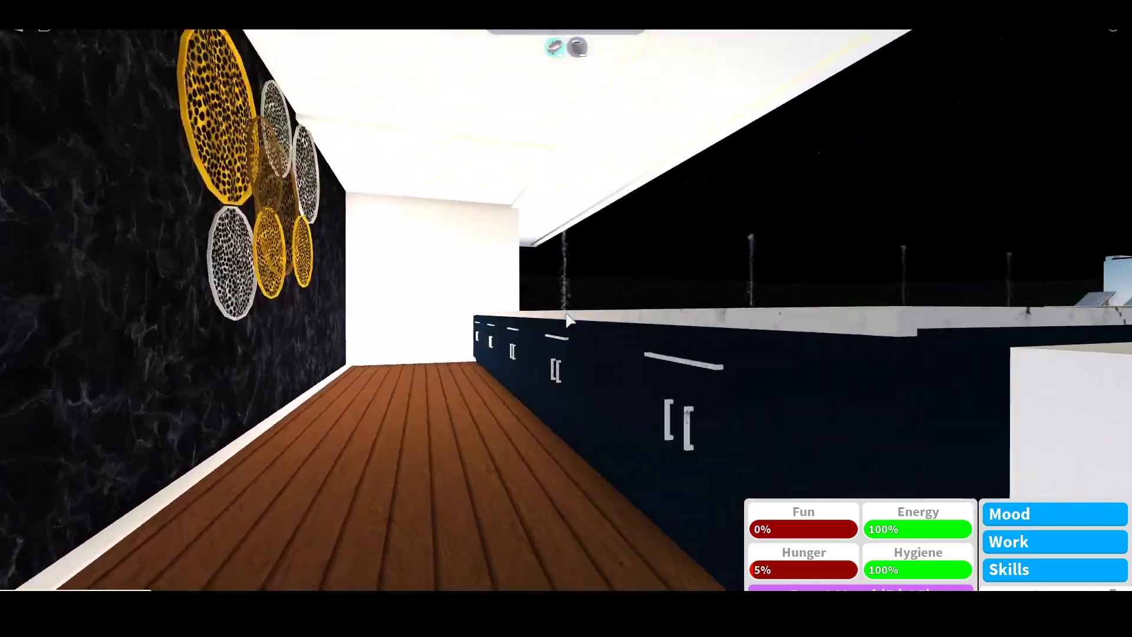
pyautogui.press('d')
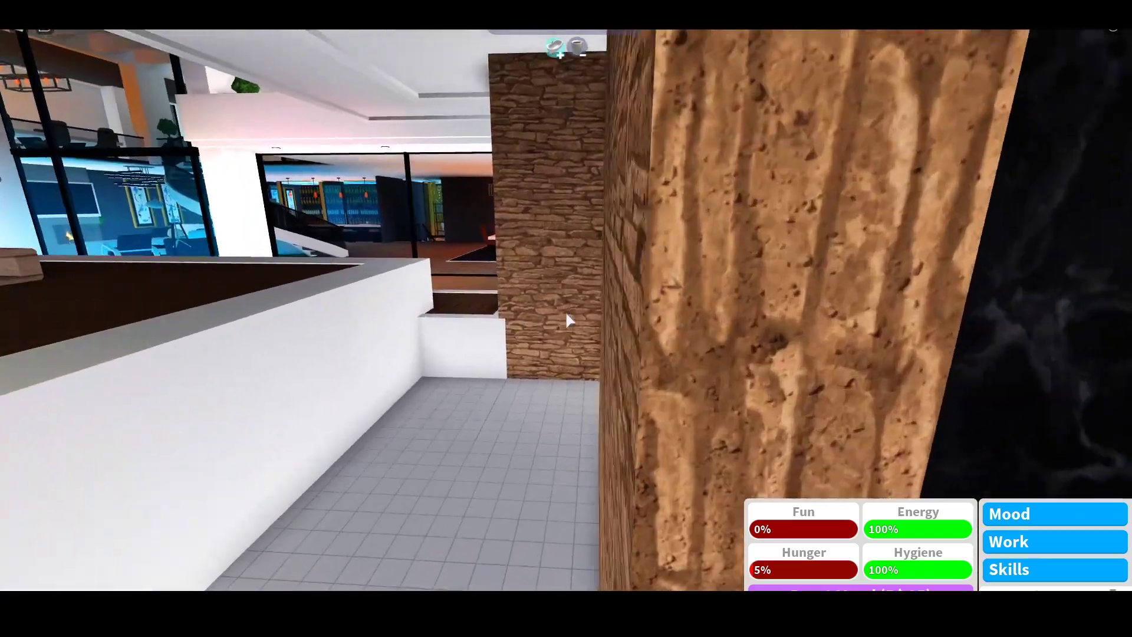
# Look back at the house, then turn across the pool toward the loungers.
pyautogui.press('a')
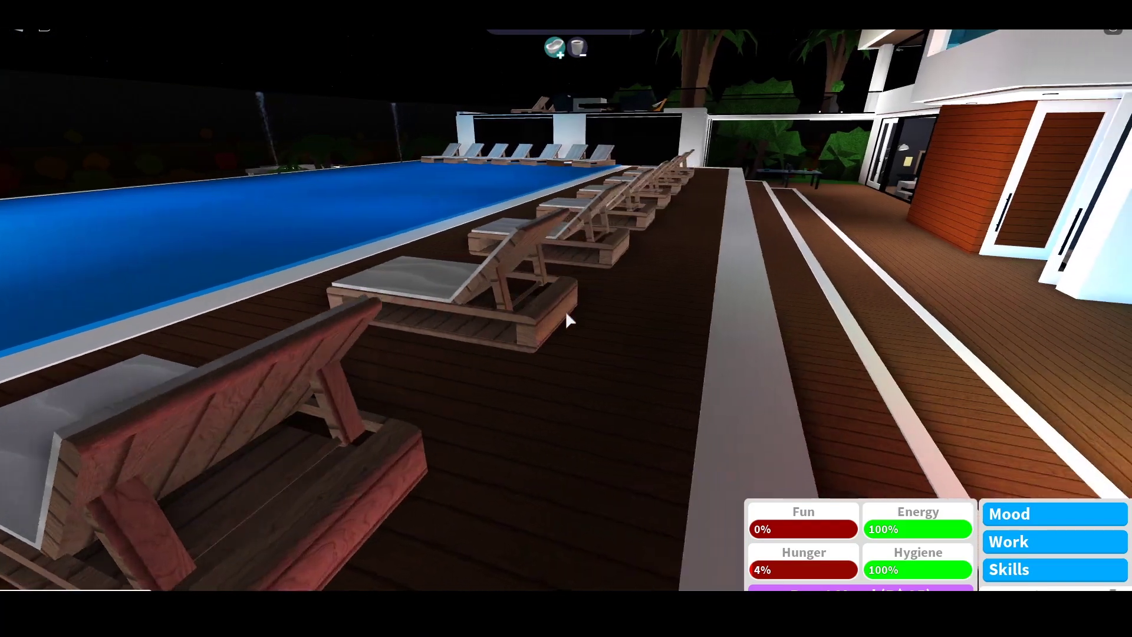
pyautogui.press('Left')
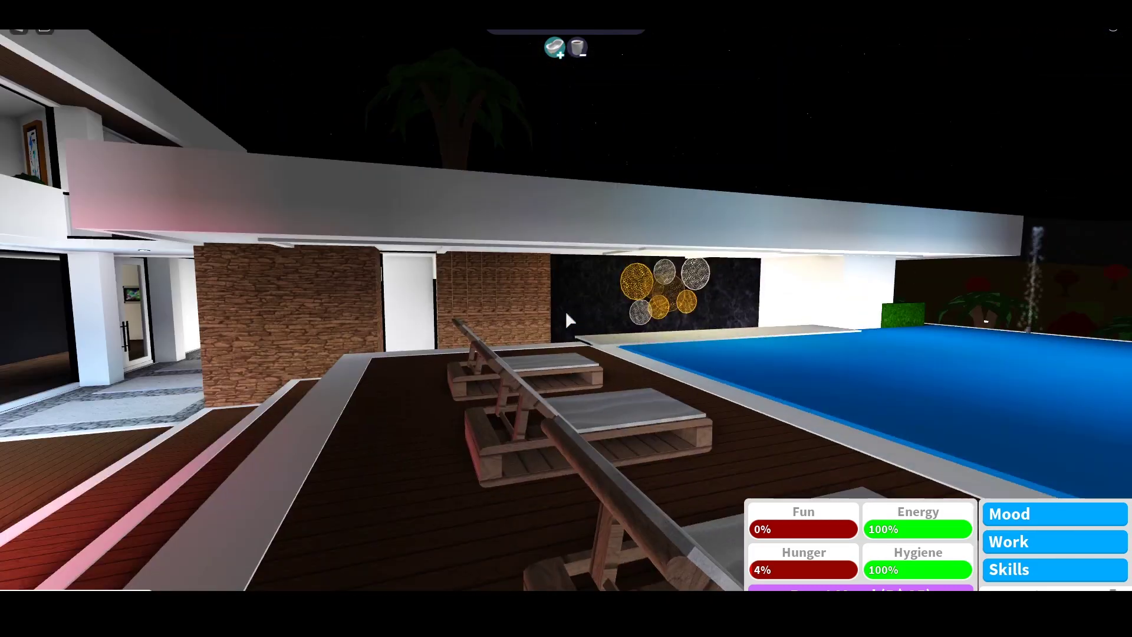
pyautogui.press('Left')
pyautogui.press('Right')
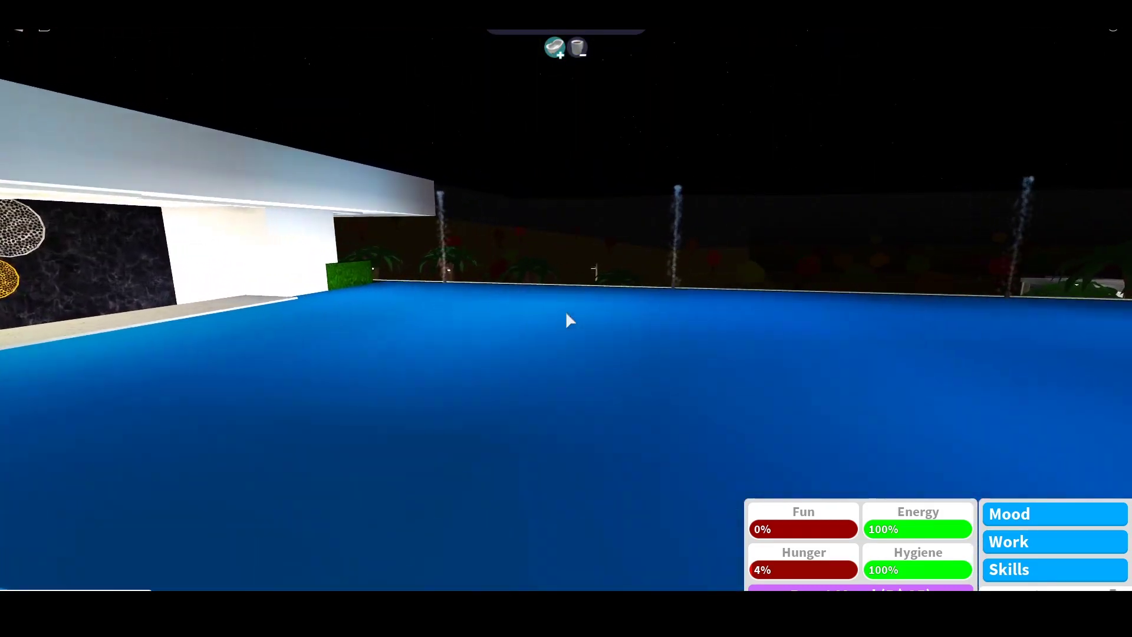
pyautogui.press('Right')
pyautogui.press('Right')
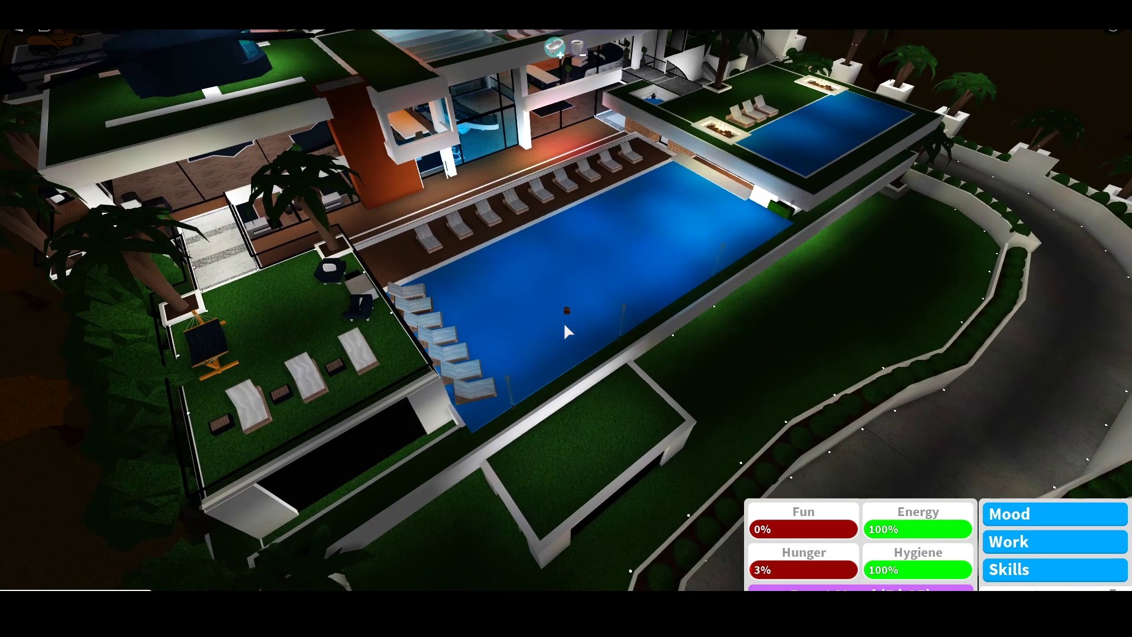
pyautogui.scroll(3, 567, 331)
pyautogui.scroll(3, 566, 332)
pyautogui.scroll(-5, 567, 331)
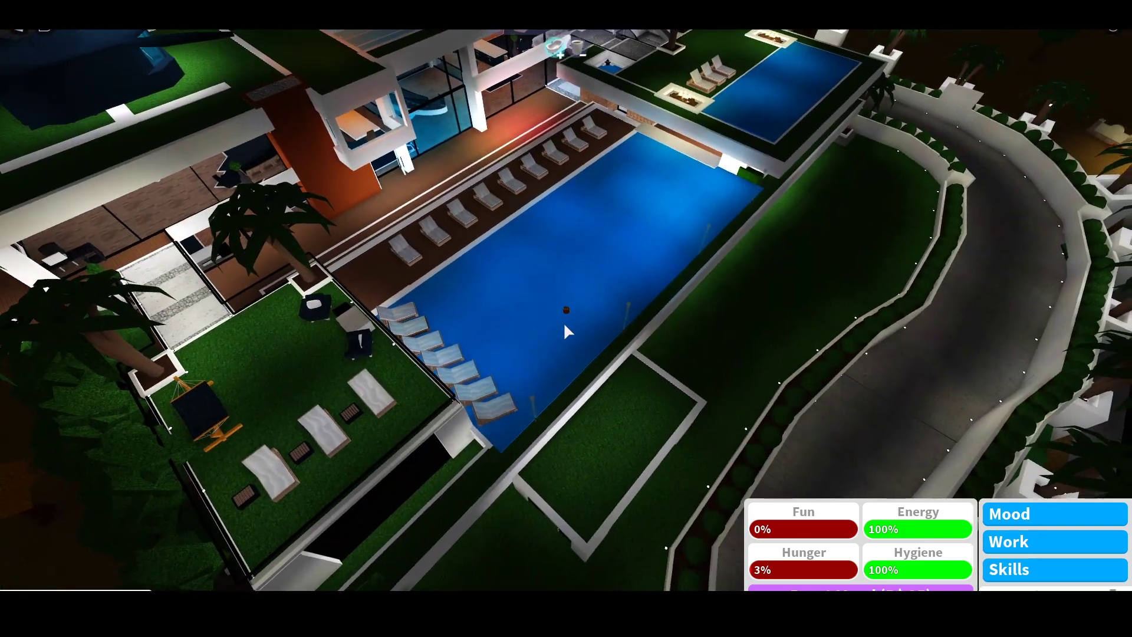
pyautogui.scroll(5, 566, 331)
# Zoom in on the avatar, then cross the pool and deck through the glass door.
pyautogui.press('Right')
pyautogui.scroll(3, 542, 355)
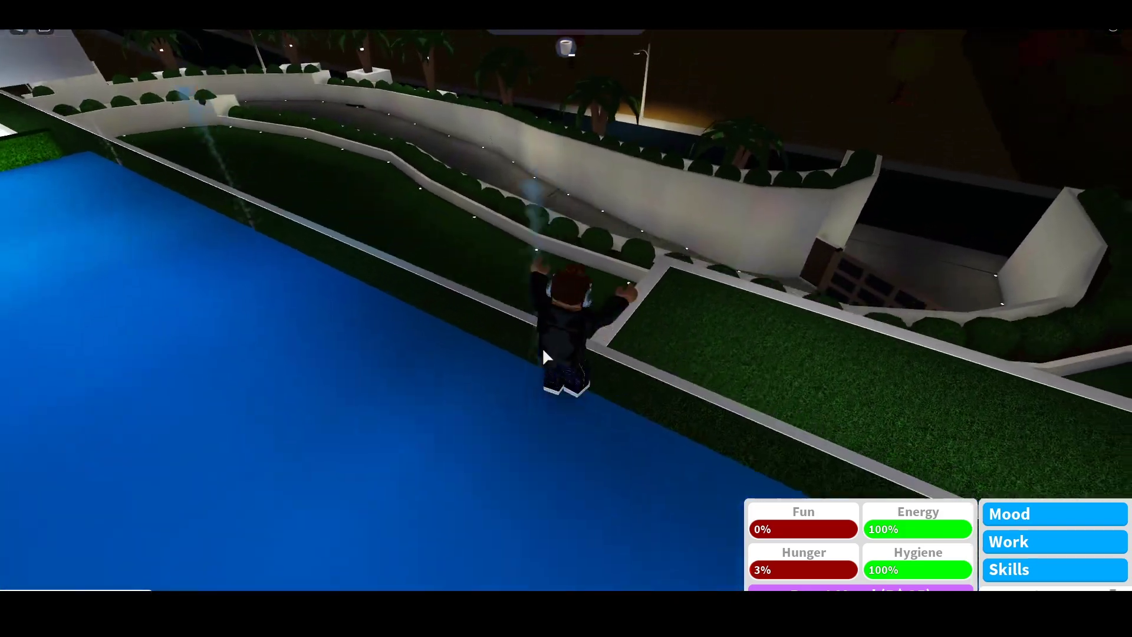
pyautogui.scroll(4, 542, 349)
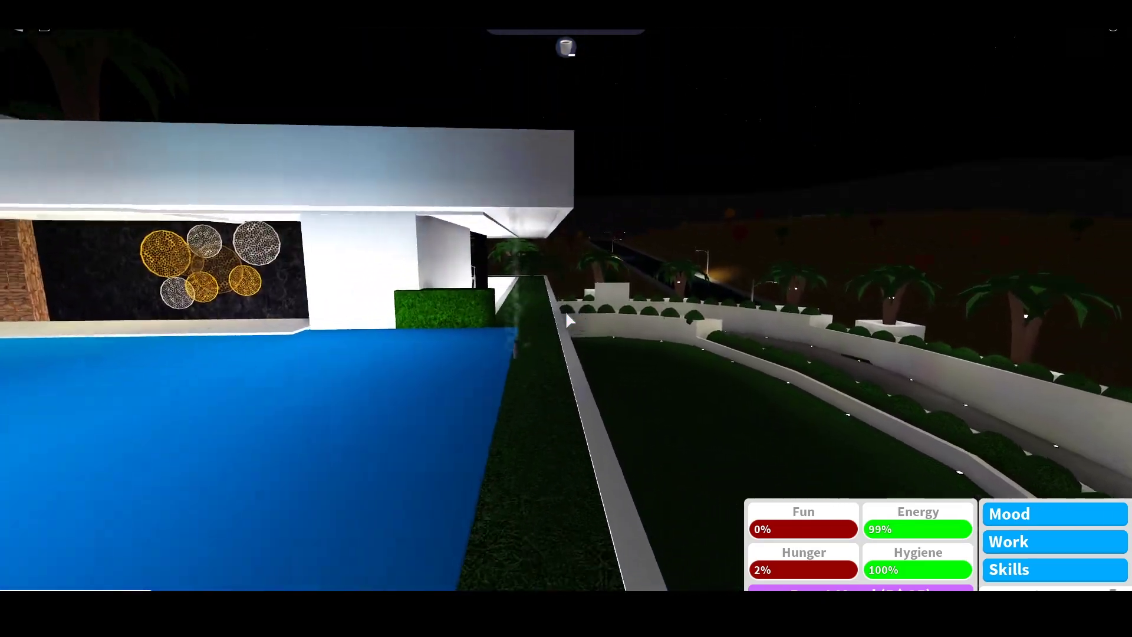
pyautogui.press('w')
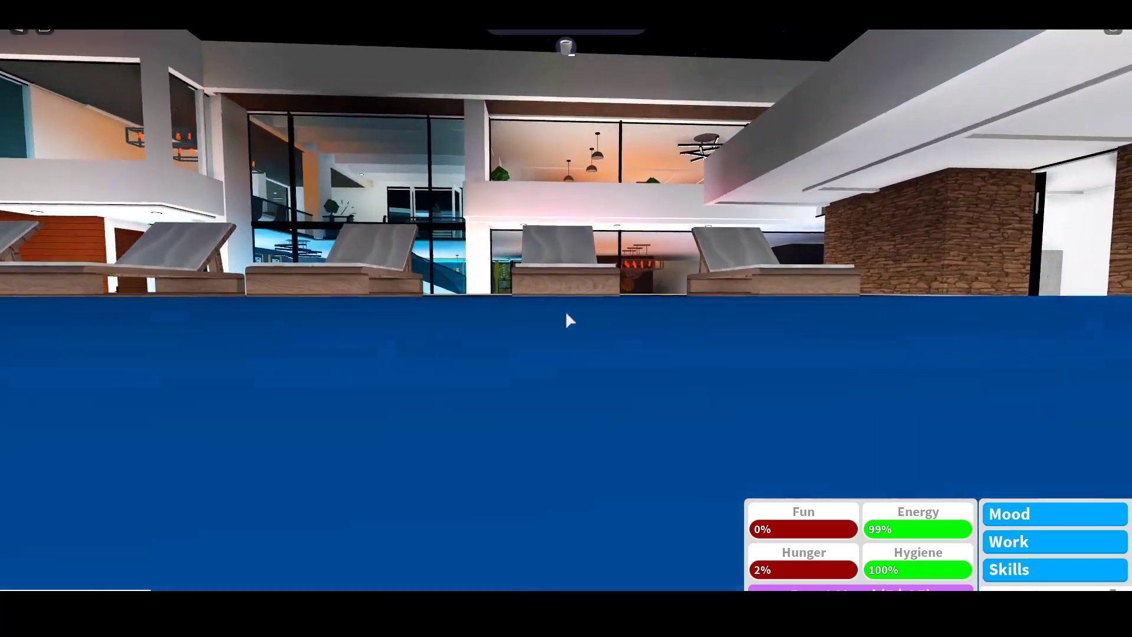
pyautogui.press('w')
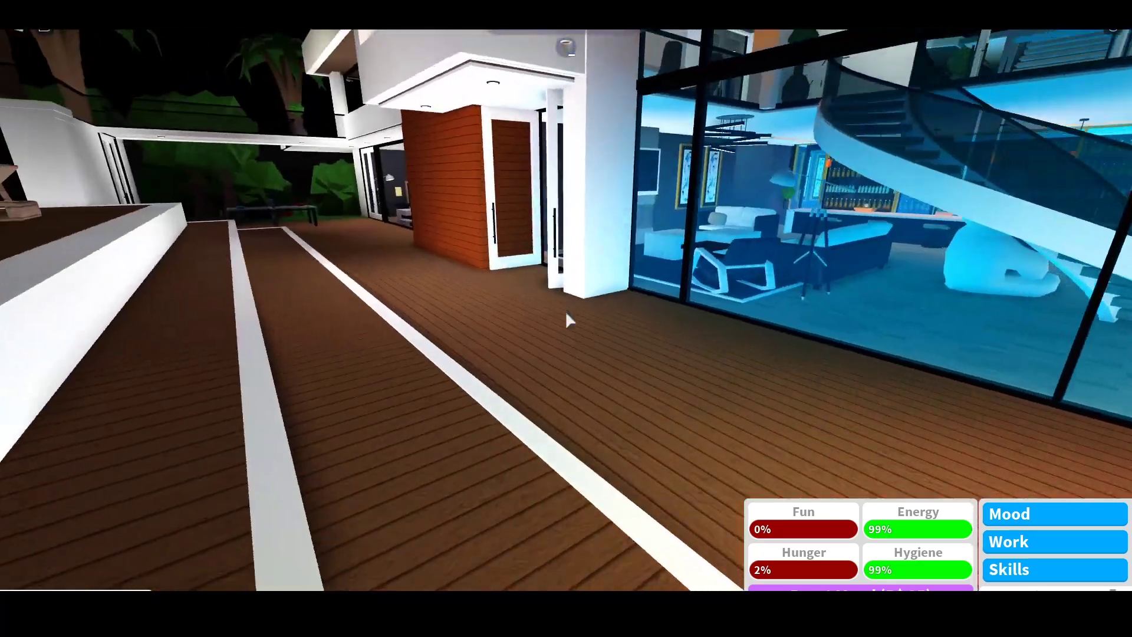
pyautogui.press('w')
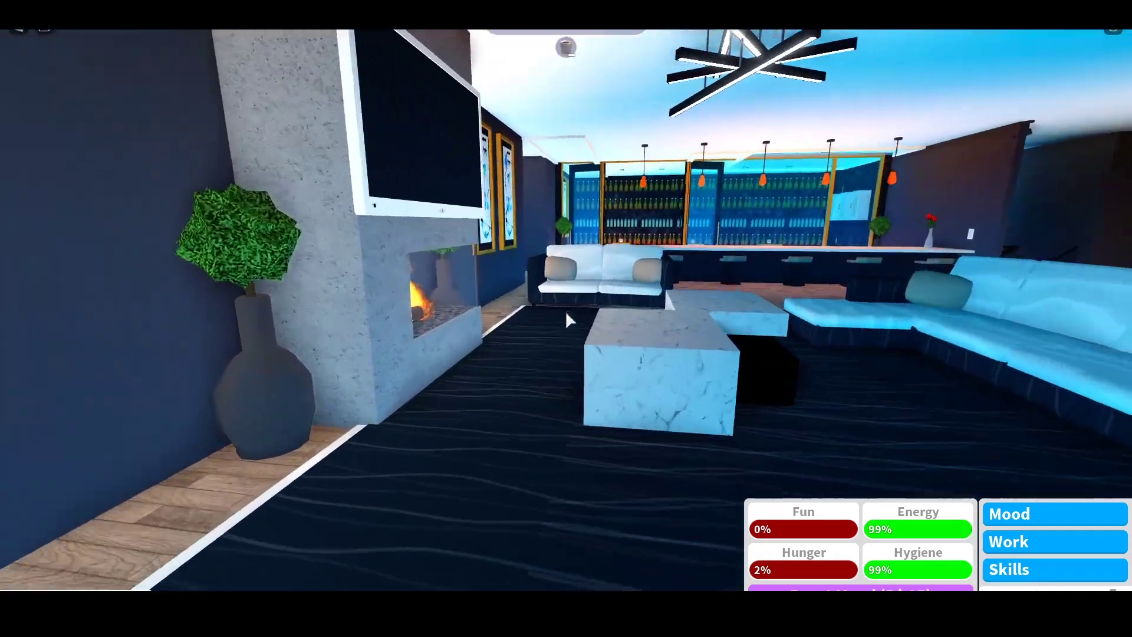
# Walk past the fireplace and around the marble bar into the glass bottle room.
pyautogui.press('w')
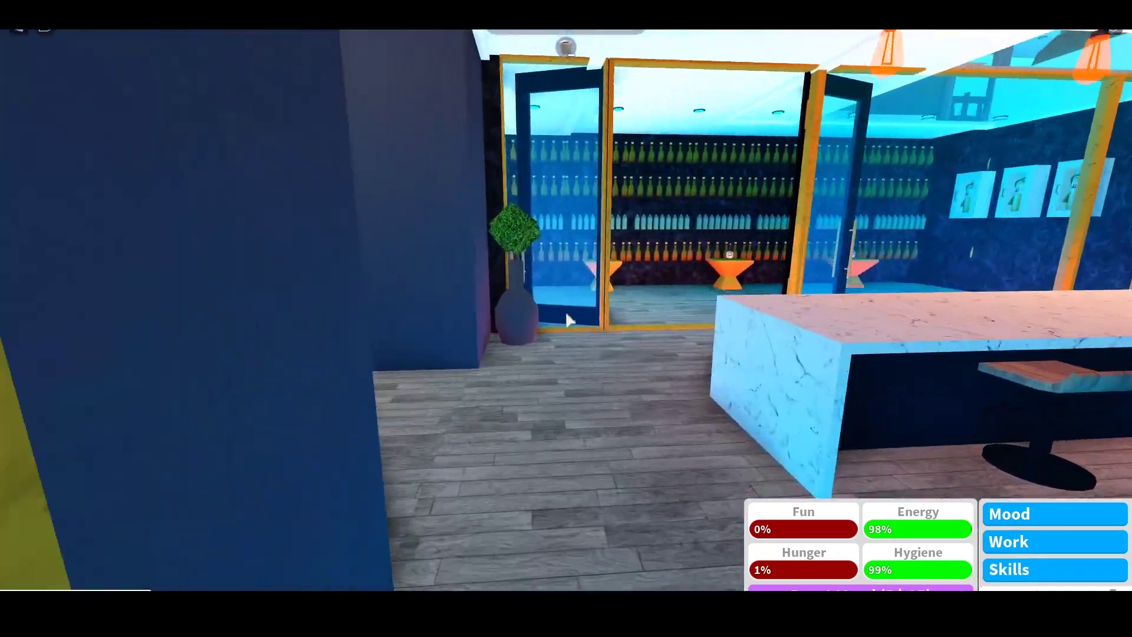
pyautogui.press('w')
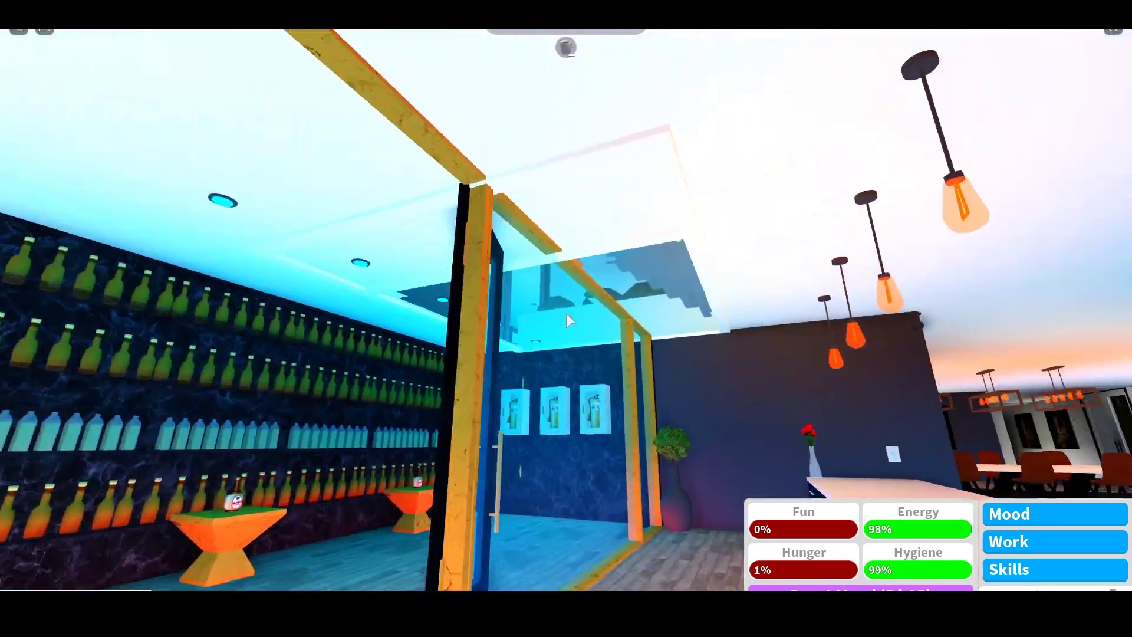
pyautogui.press('w')
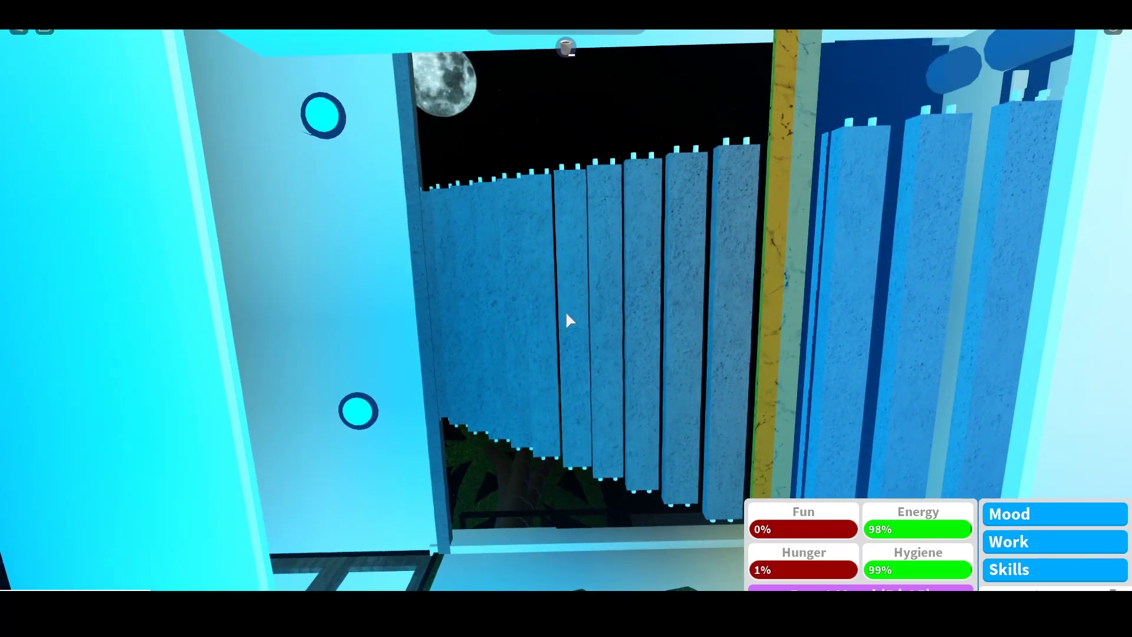
pyautogui.press('w')
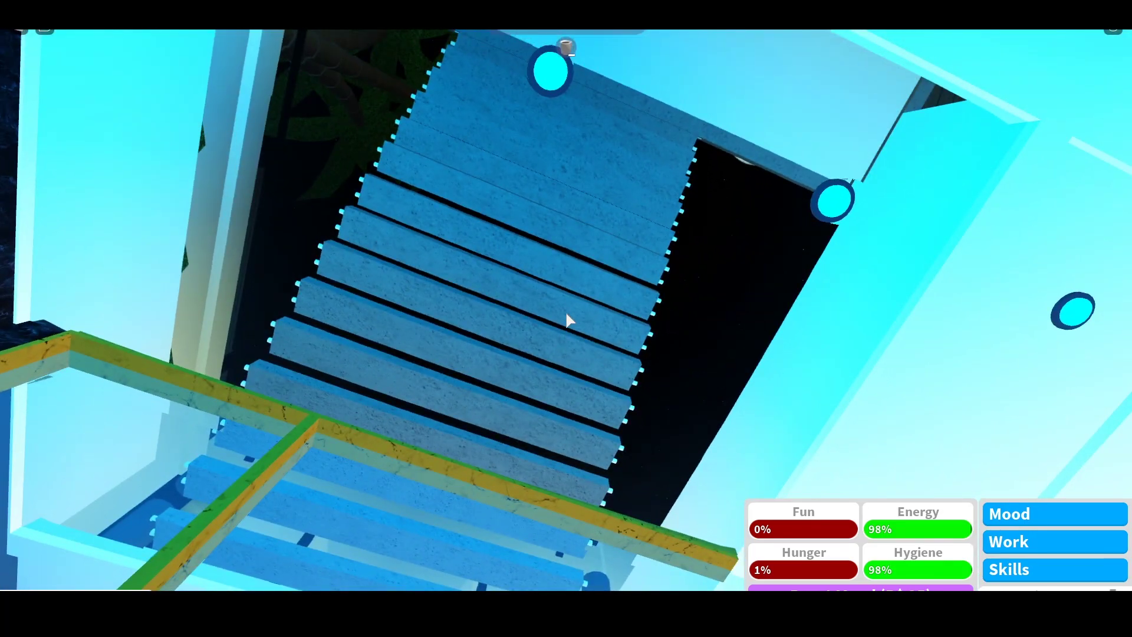
pyautogui.press('w')
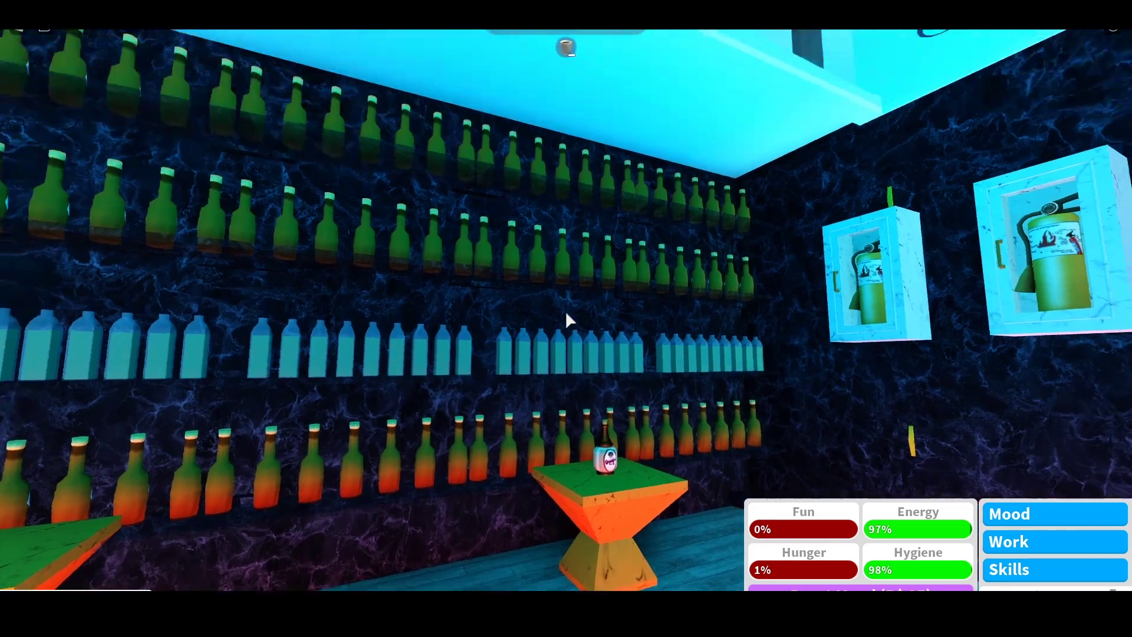
# Inspect the three extinguisher cabinets up close, then step back toward the bottle wall.
pyautogui.press('w')
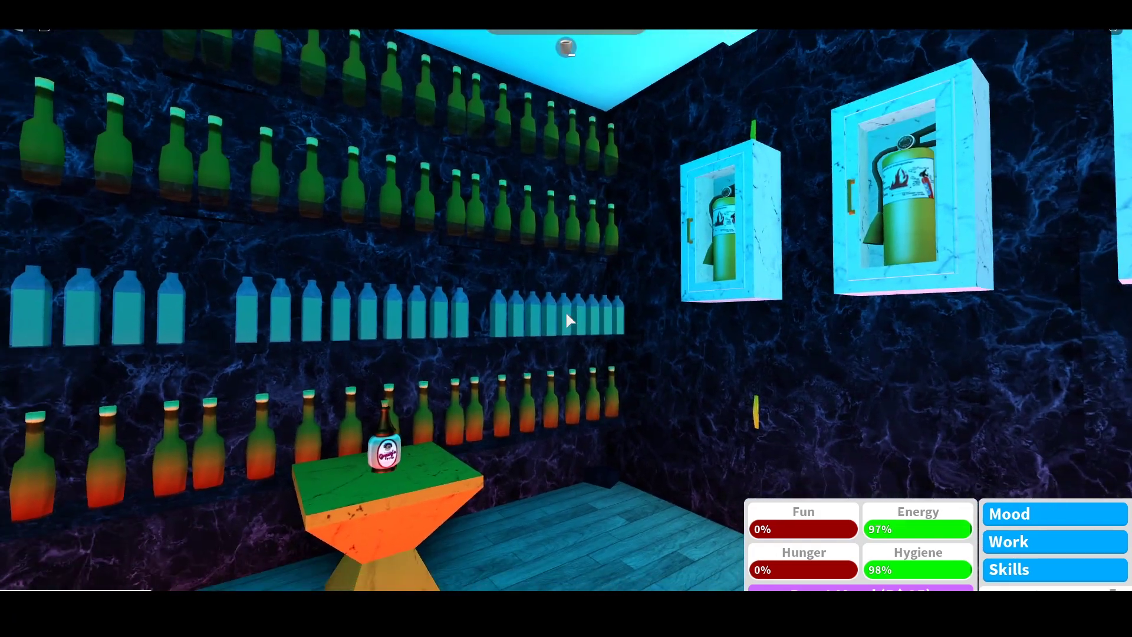
pyautogui.press('w')
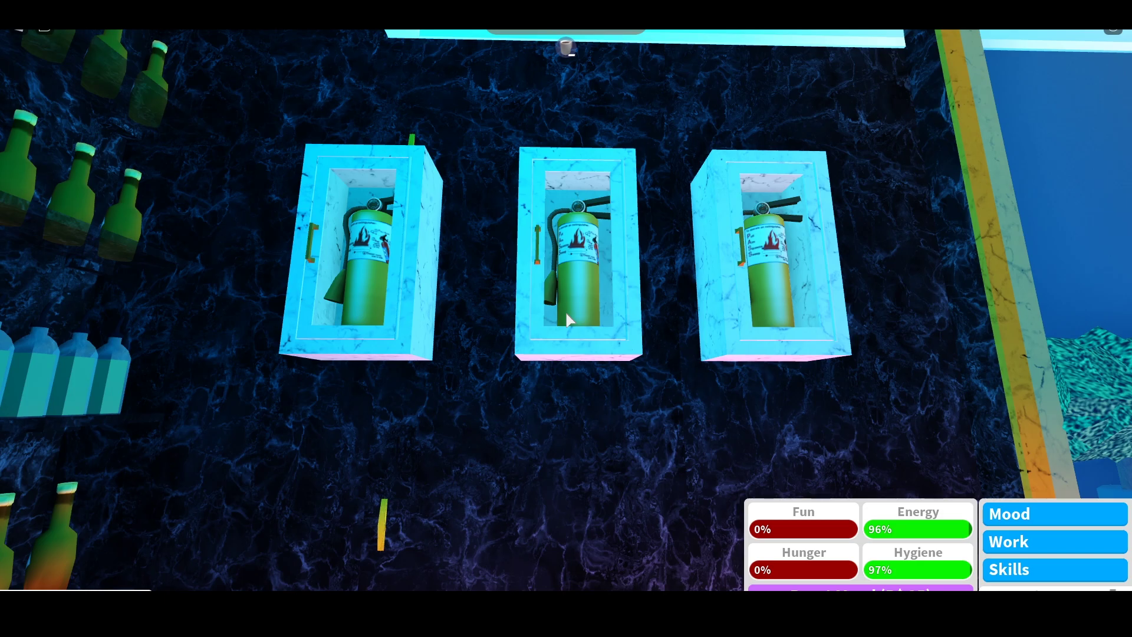
pyautogui.press('w')
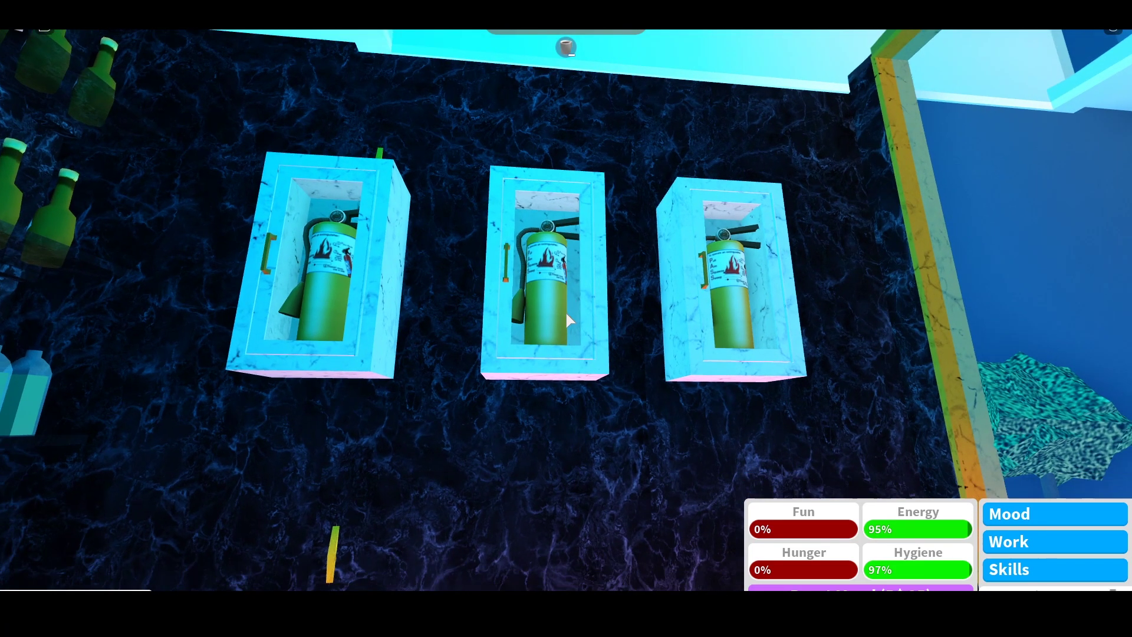
pyautogui.press('d')
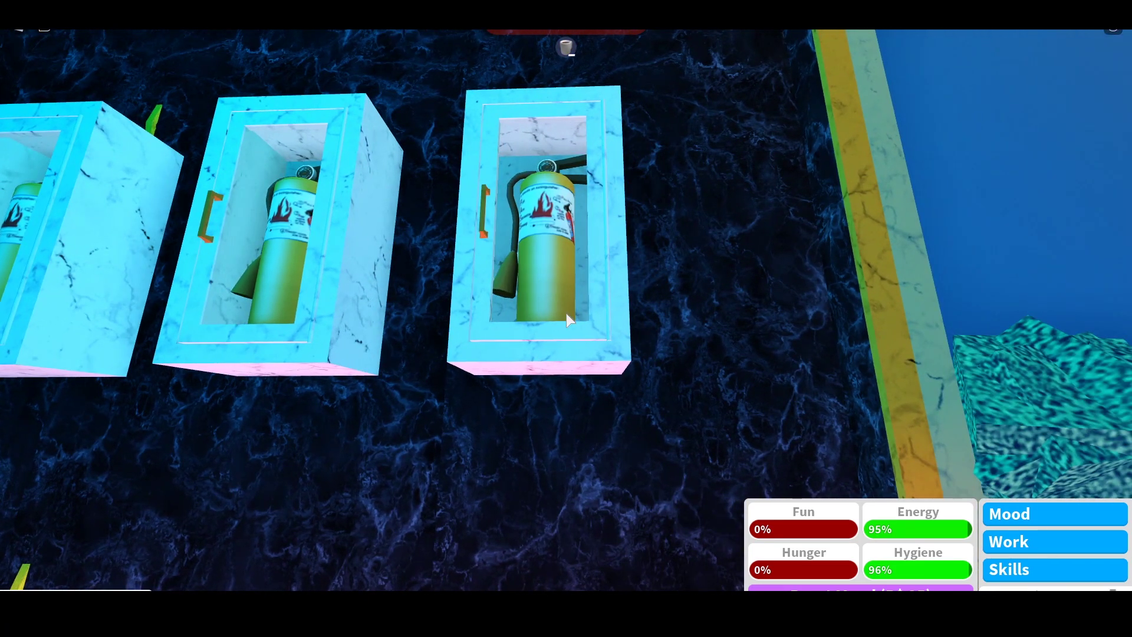
pyautogui.press('a')
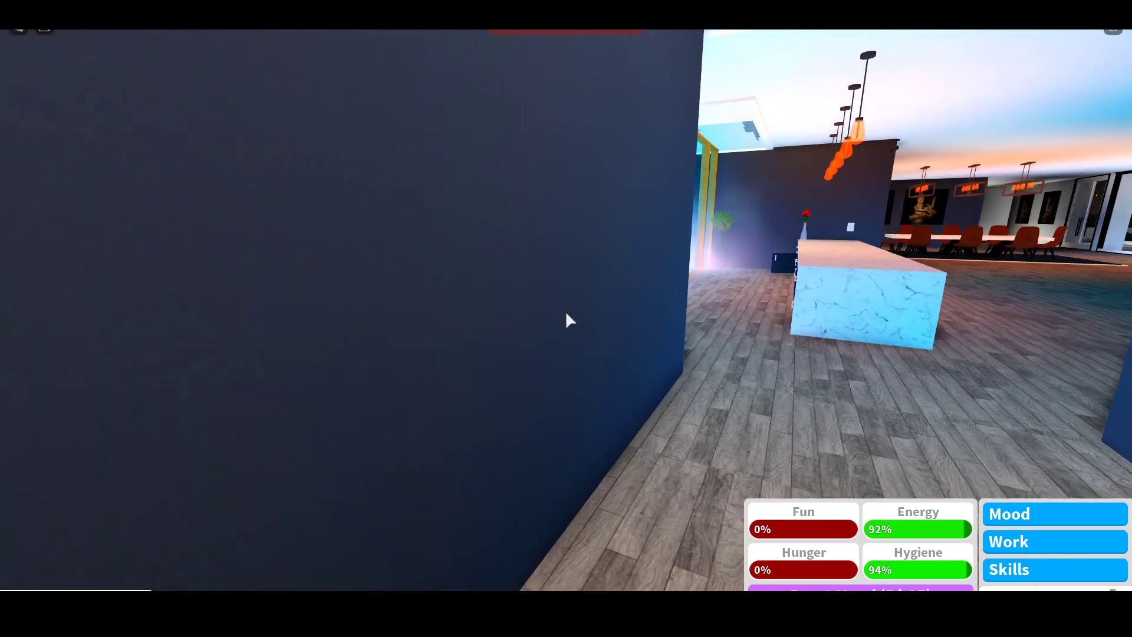
# Walk past the staircase lounge and the long dining table to the dark room's door.
pyautogui.press('w')
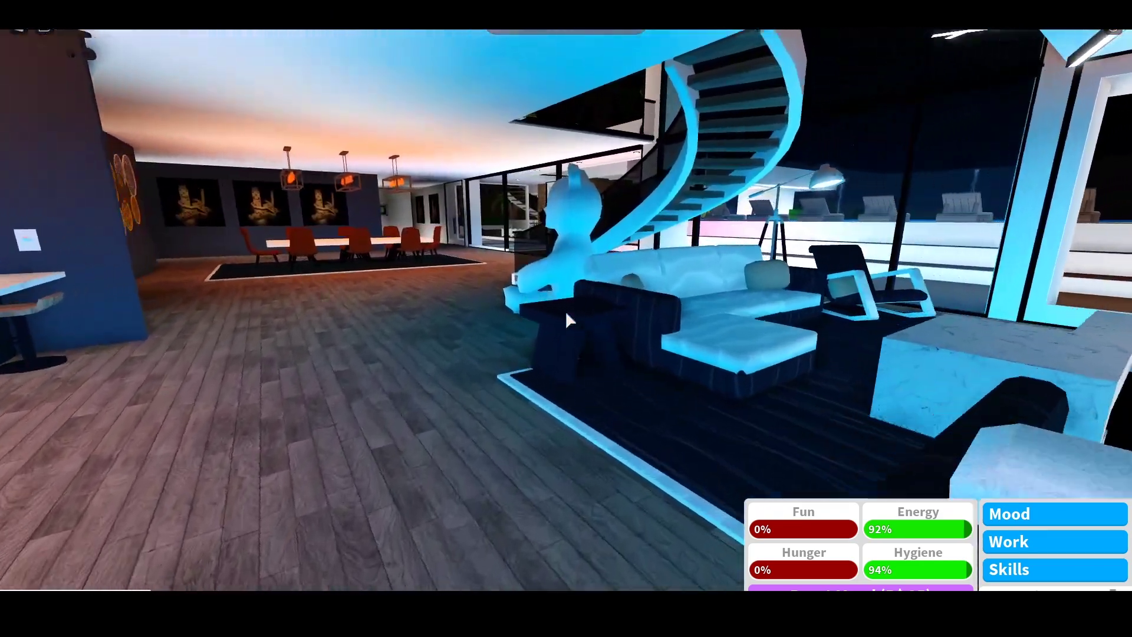
pyautogui.press('Left')
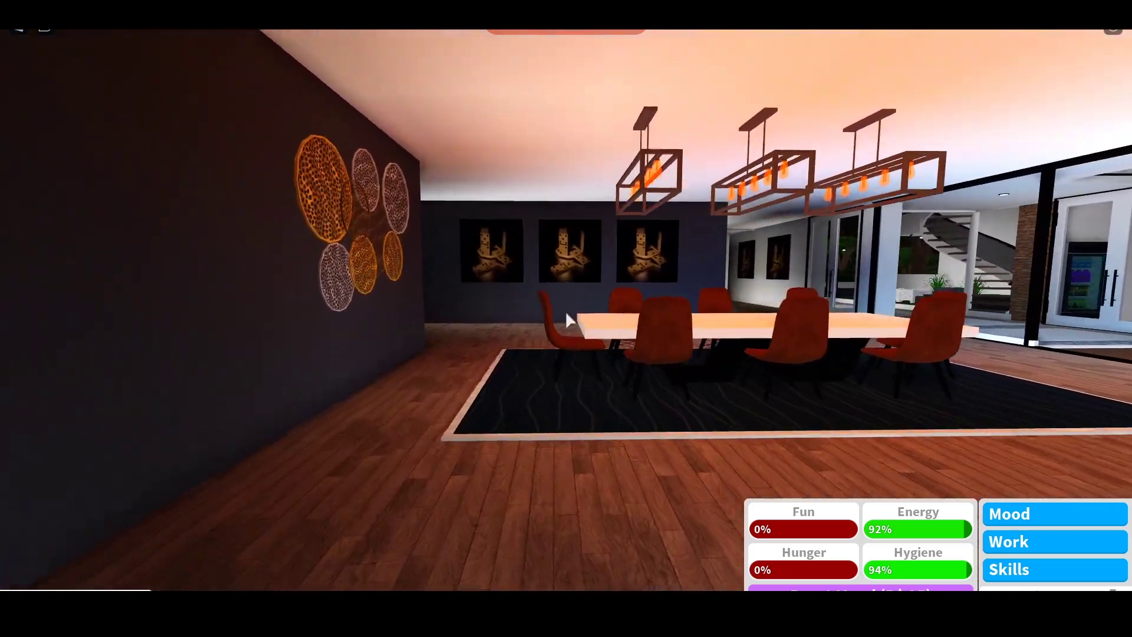
pyautogui.press('w')
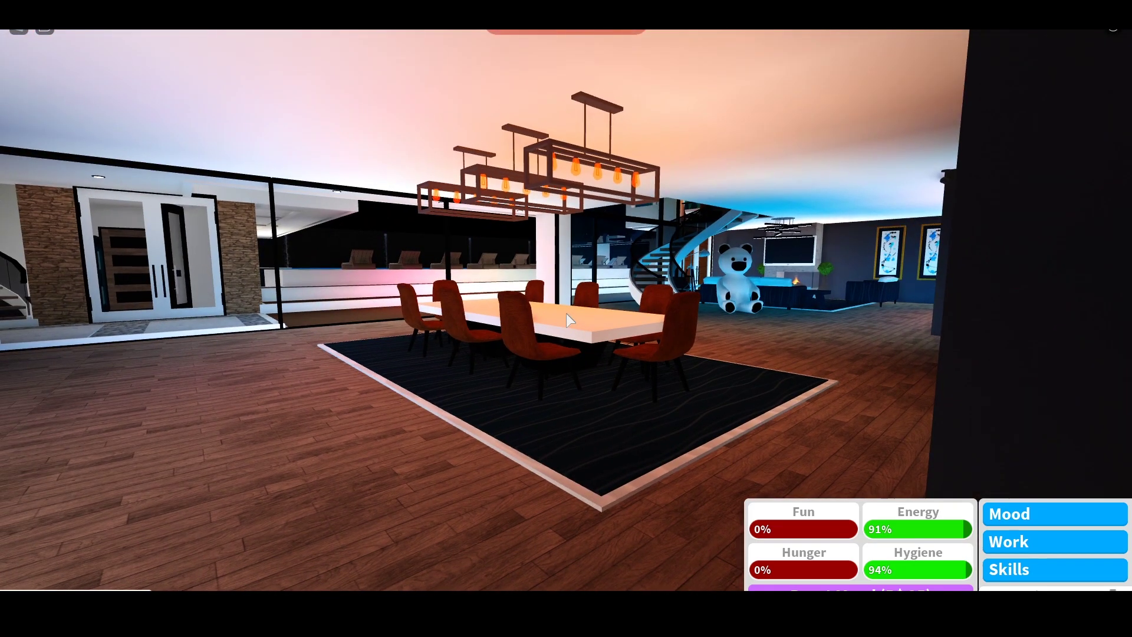
pyautogui.press('w')
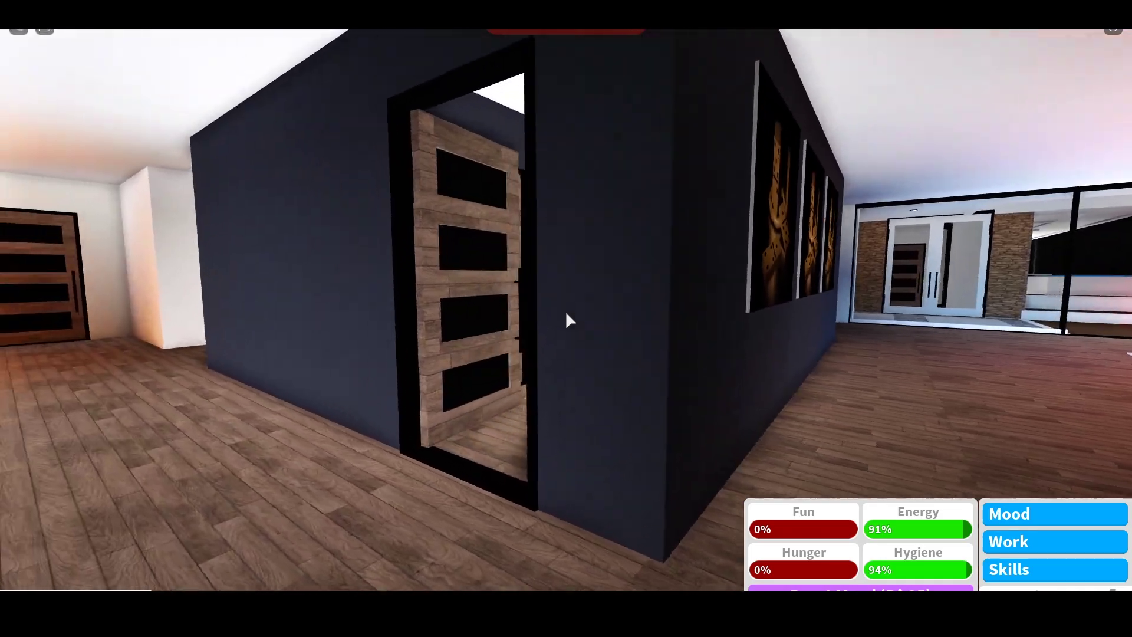
# Look around the dark-walled bedroom, then walk out into the painting-lined corridor.
pyautogui.press('w')
pyautogui.press('w')
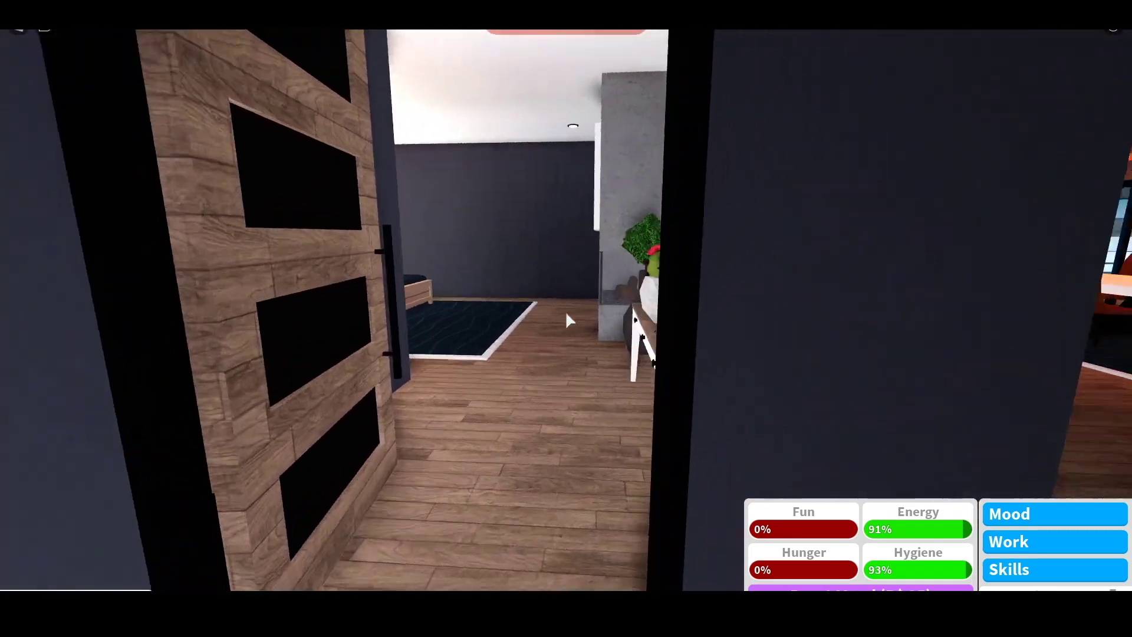
pyautogui.press('w')
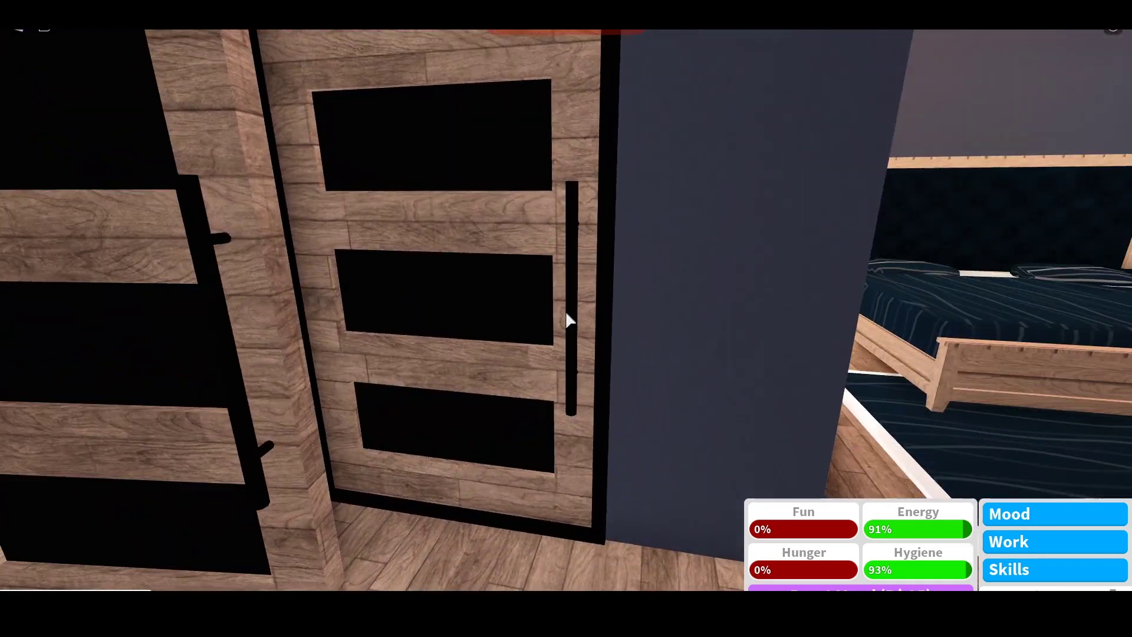
pyautogui.press('s')
pyautogui.press('d')
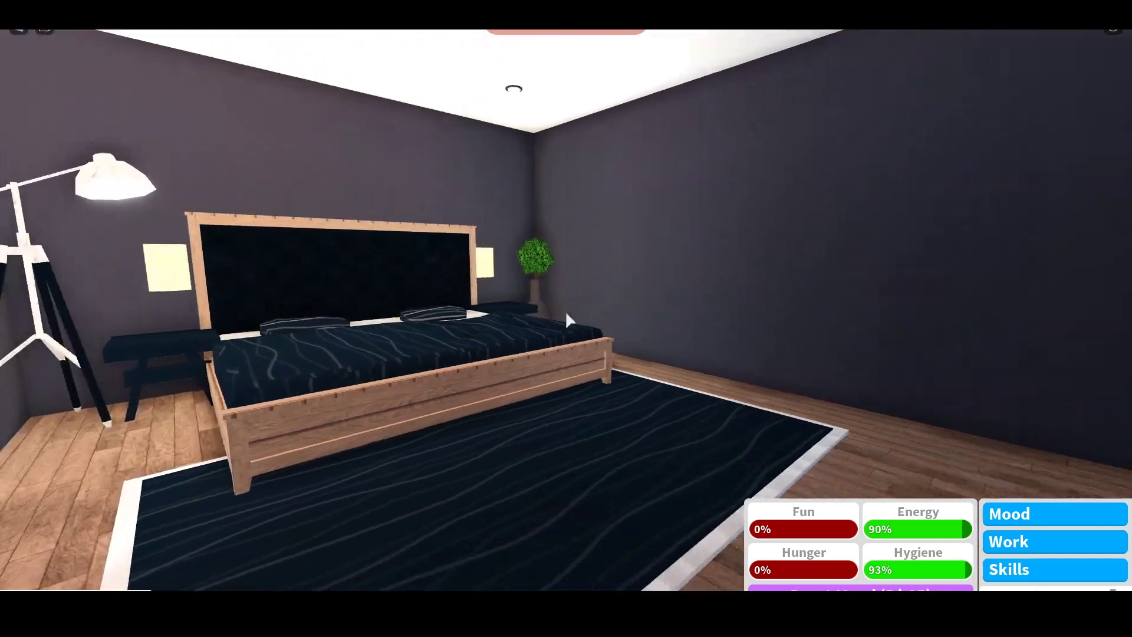
pyautogui.press('s')
pyautogui.press('w')
pyautogui.press('w')
# Walk out into the courtyard along the stone walkway up to the garden planter.
pyautogui.press('a')
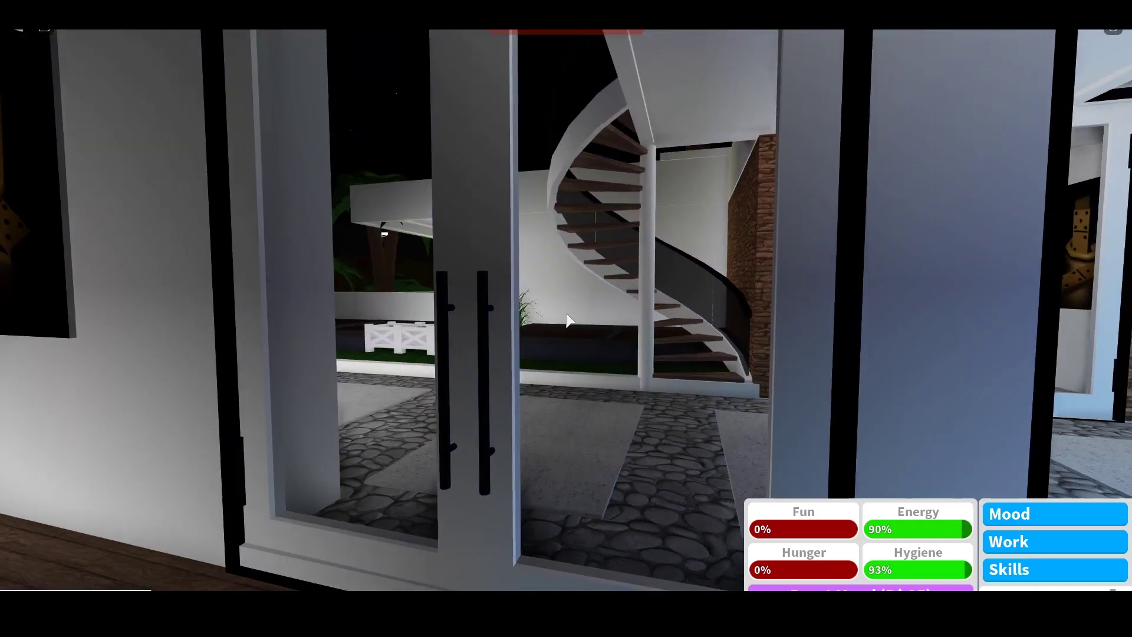
pyautogui.press('w')
pyautogui.press('d')
pyautogui.press('a')
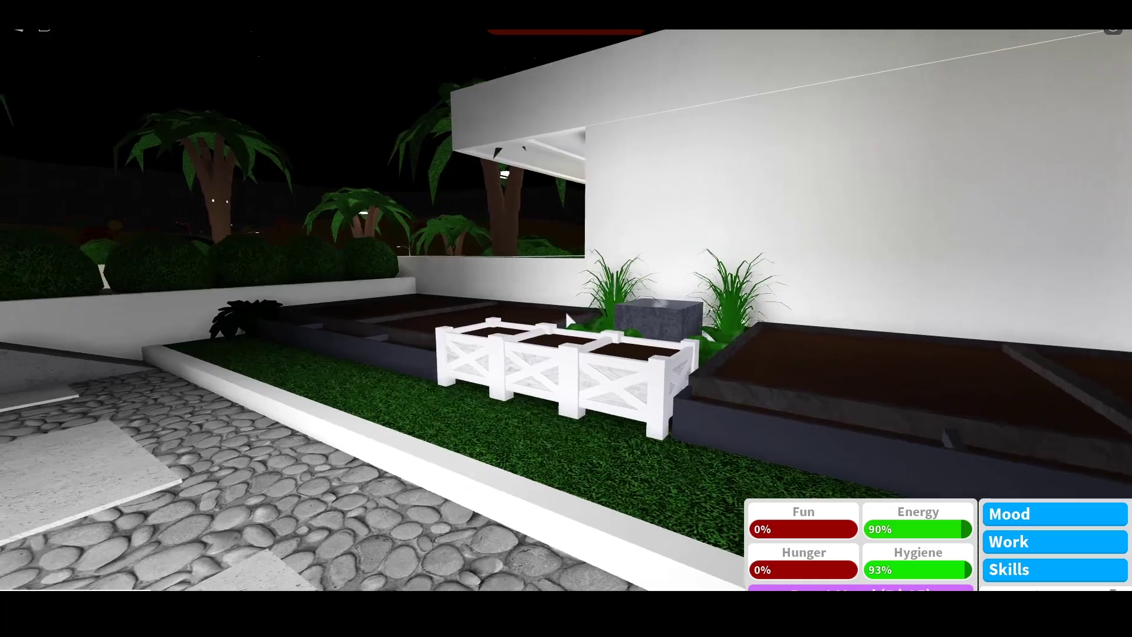
pyautogui.press('w')
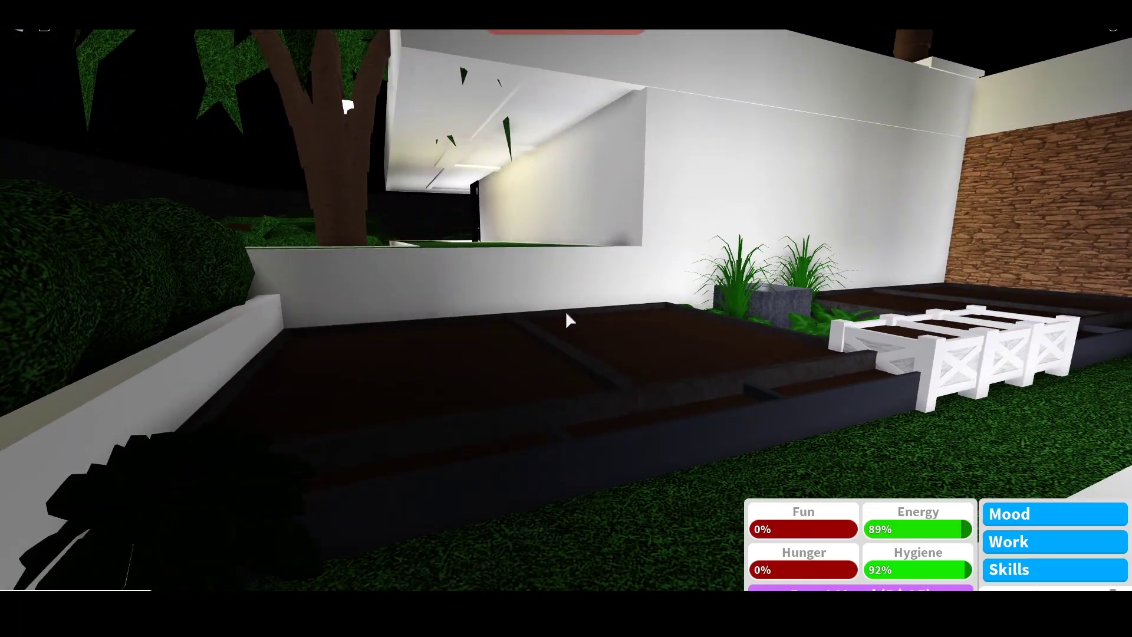
# Open and dismiss the planter's Plant menu, then go back inside through the glass doors.
pyautogui.click(566, 321)
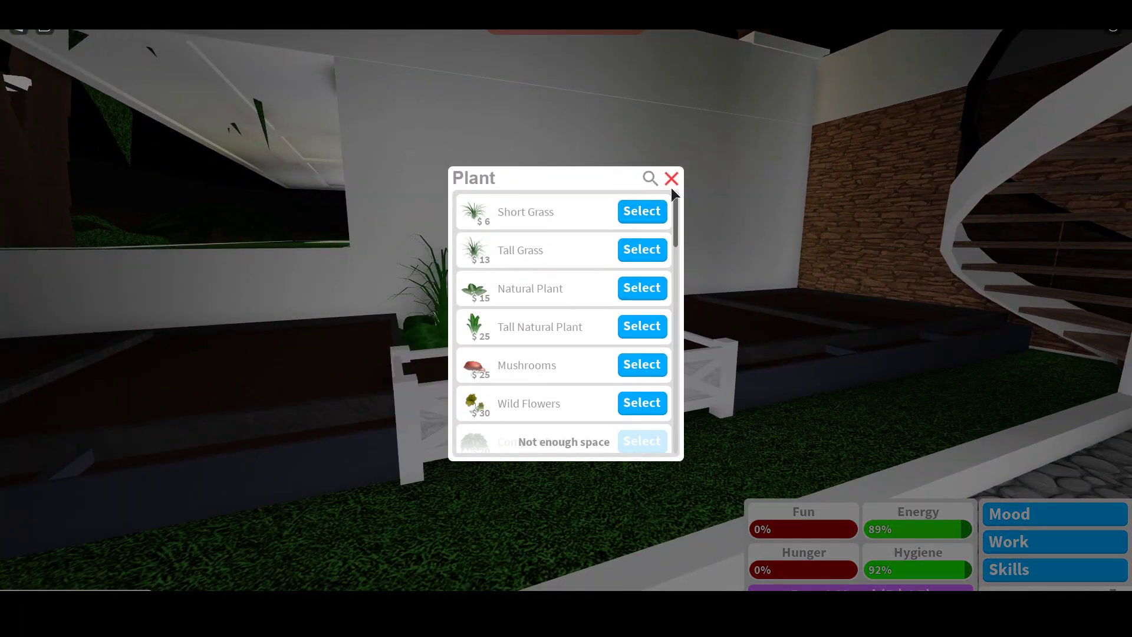
pyautogui.click(672, 178)
pyautogui.press('d')
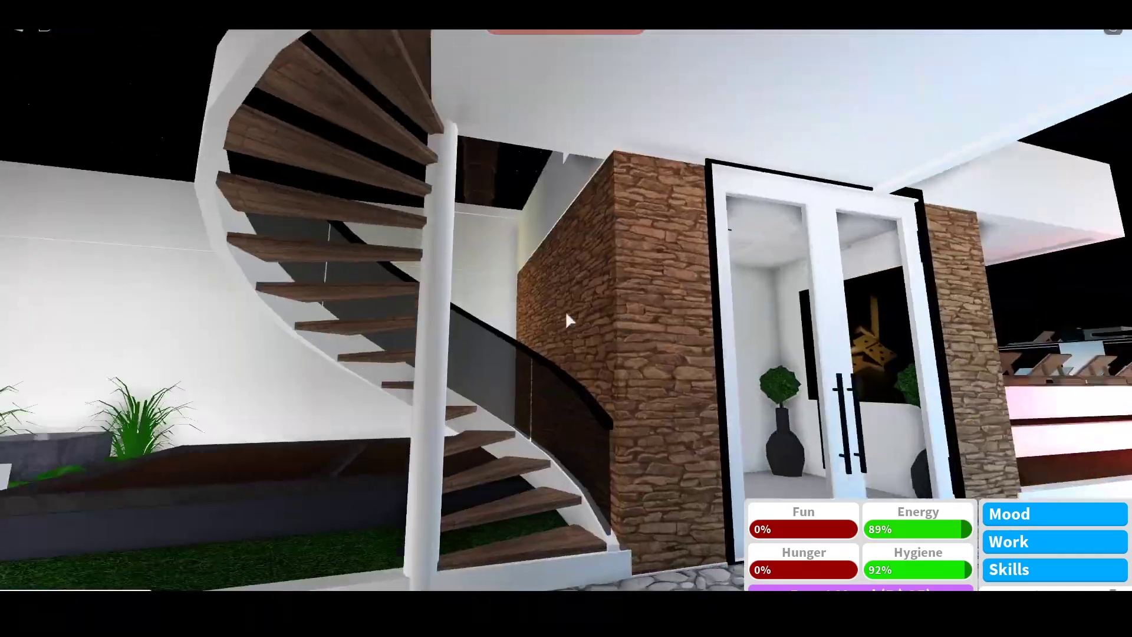
pyautogui.press('w')
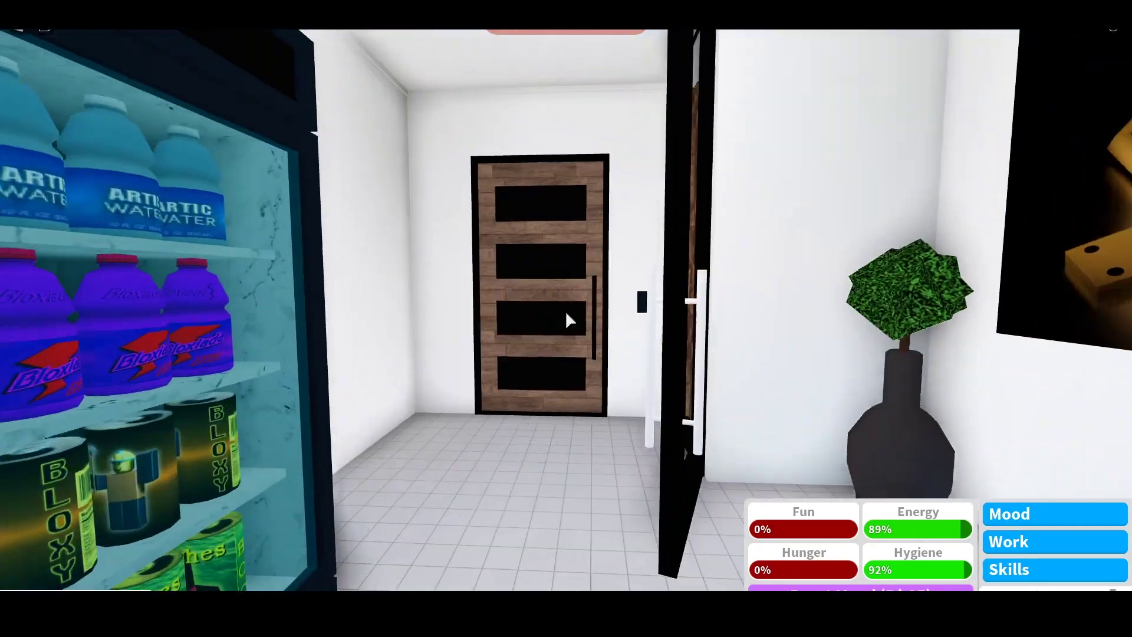
# Walk through the wooden door and look around the white bedroom and its fireplace.
pyautogui.press('w')
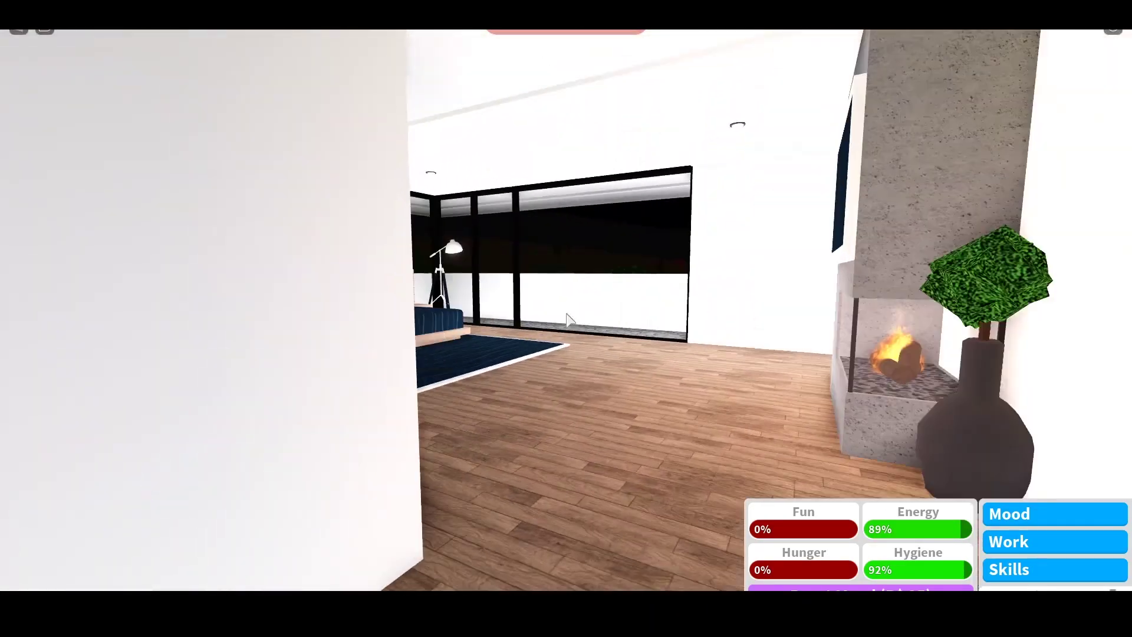
pyautogui.press('w')
pyautogui.press('a')
pyautogui.press('a')
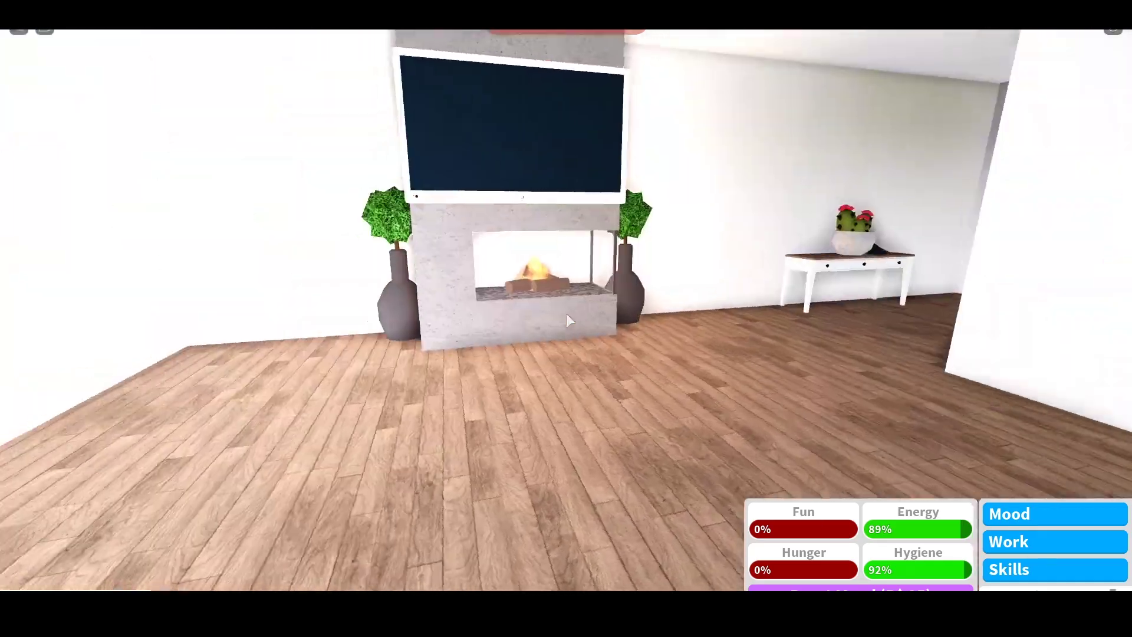
pyautogui.press('d')
pyautogui.press('d')
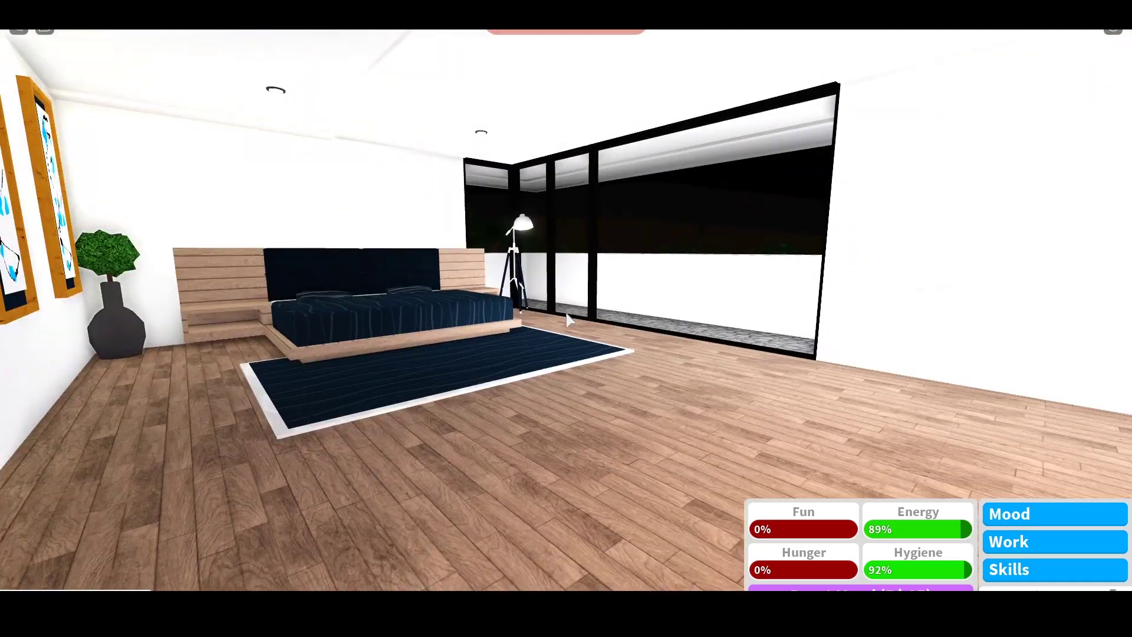
pyautogui.press('a')
# Visit the black-tiled bathroom, then walk out along the walkway by the staircase.
pyautogui.press('w')
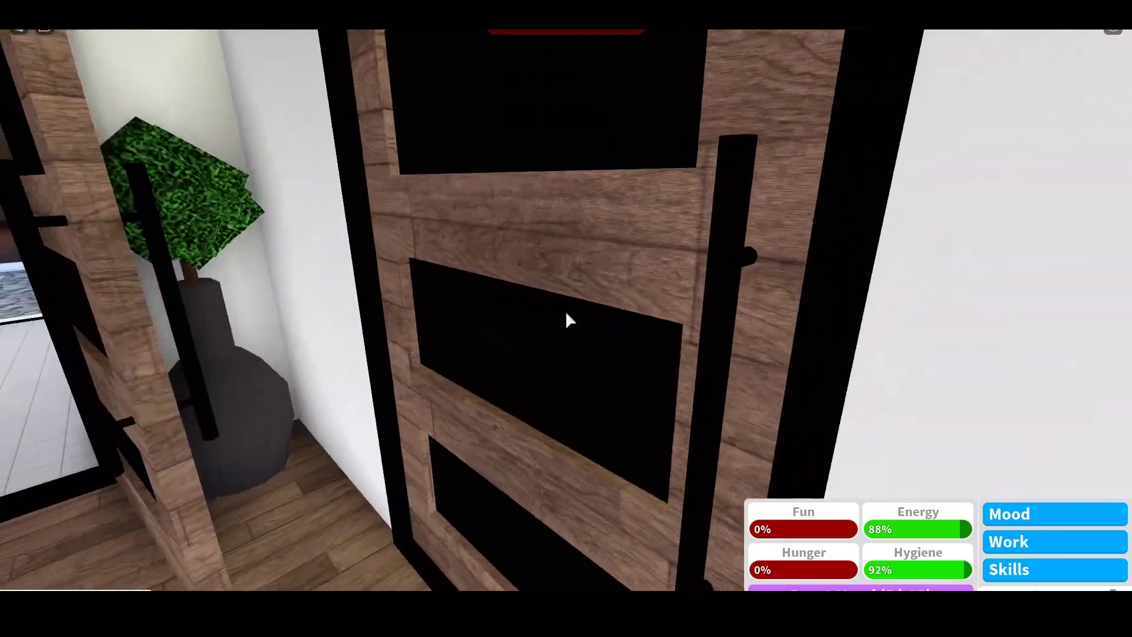
pyautogui.press('w')
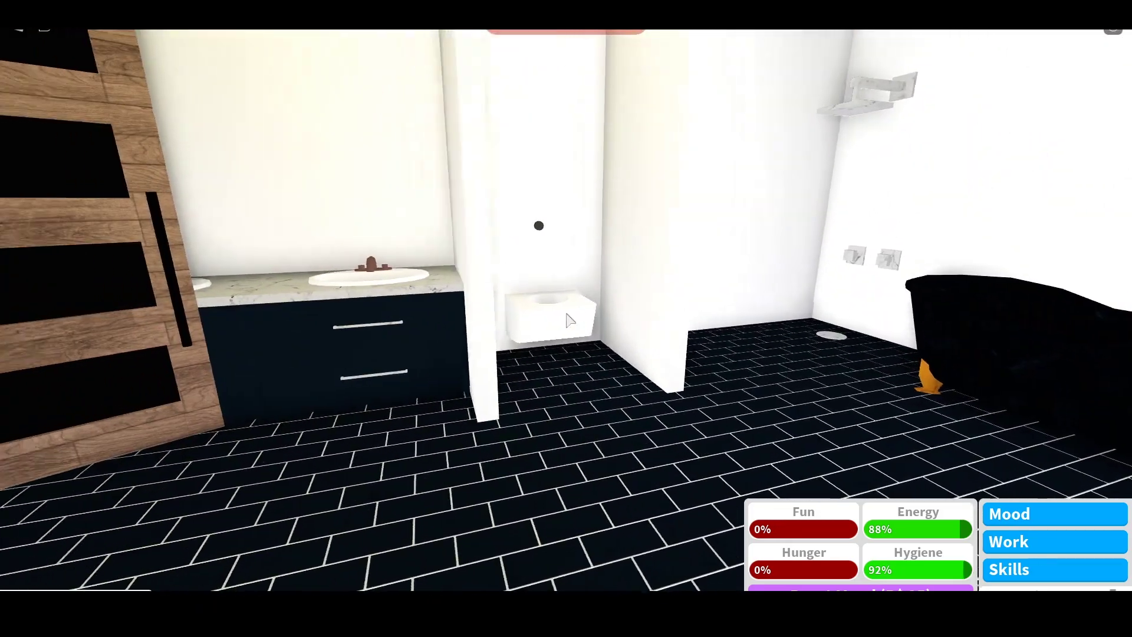
pyautogui.press('a')
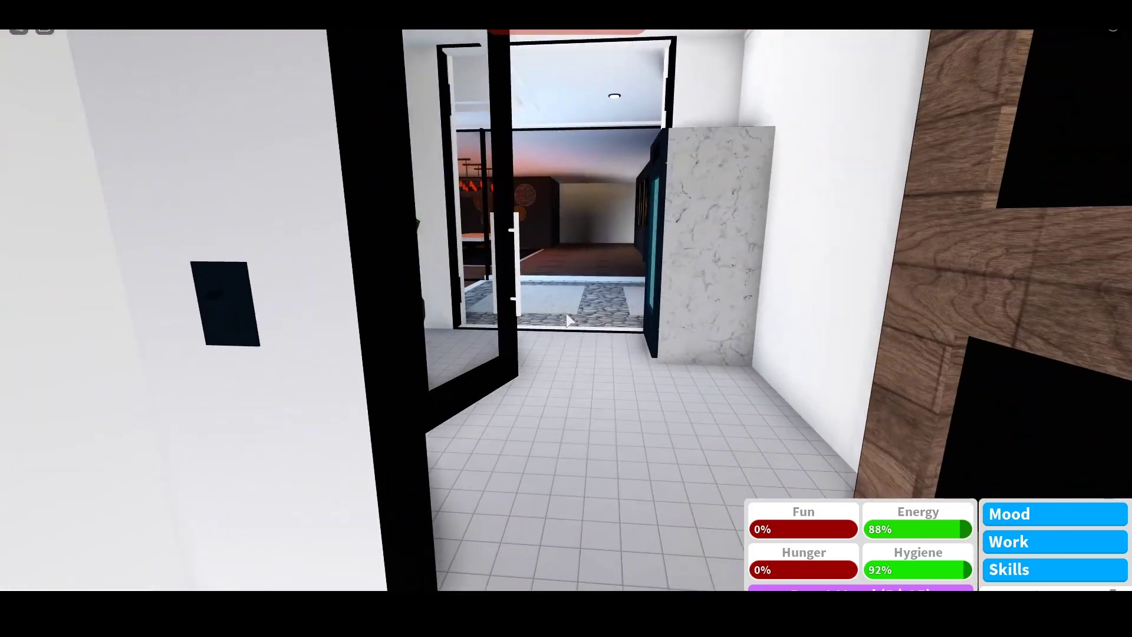
pyautogui.press('w')
pyautogui.press('w')
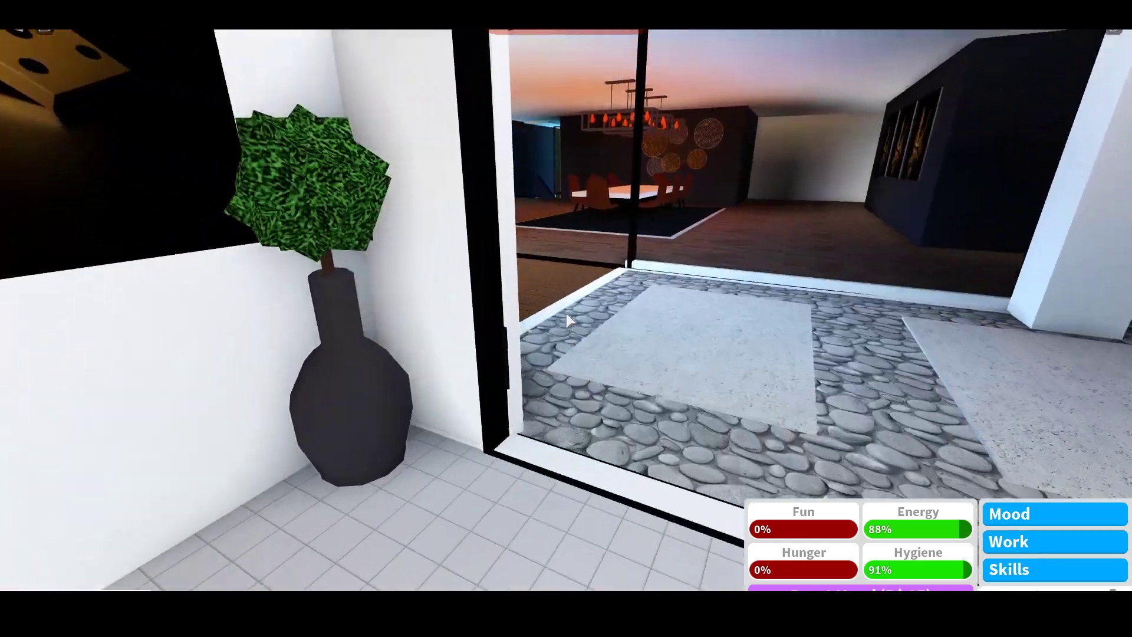
pyautogui.press('d')
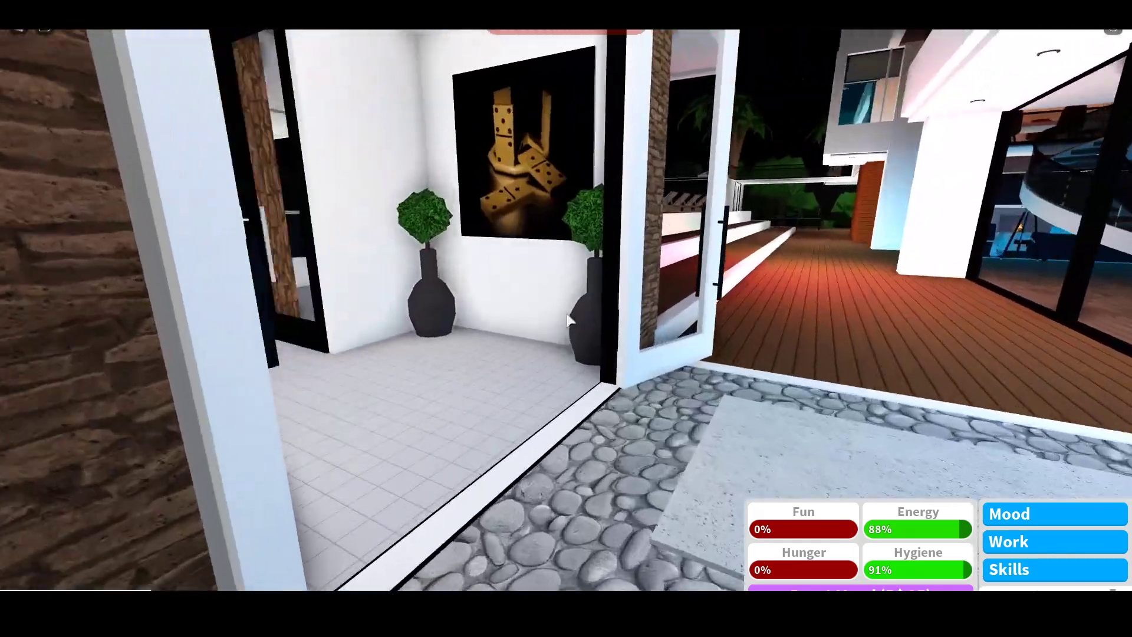
# Walk past the staircase onto the balcony and along the walkway to the pool's stone steps.
pyautogui.press('w')
pyautogui.press('d')
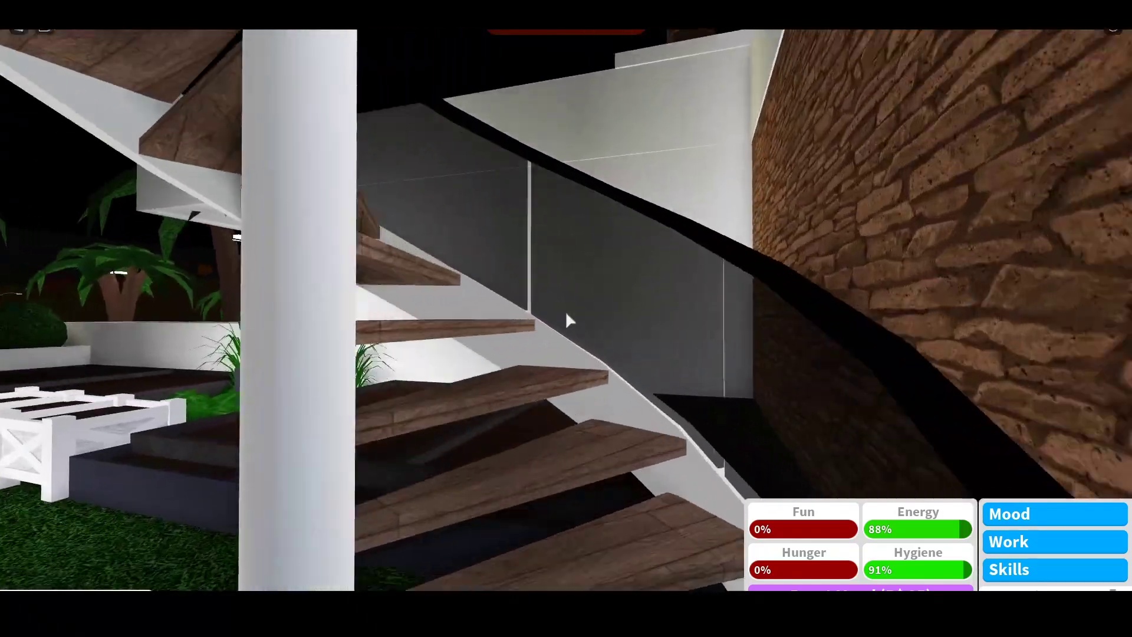
pyautogui.press('w')
pyautogui.press('a')
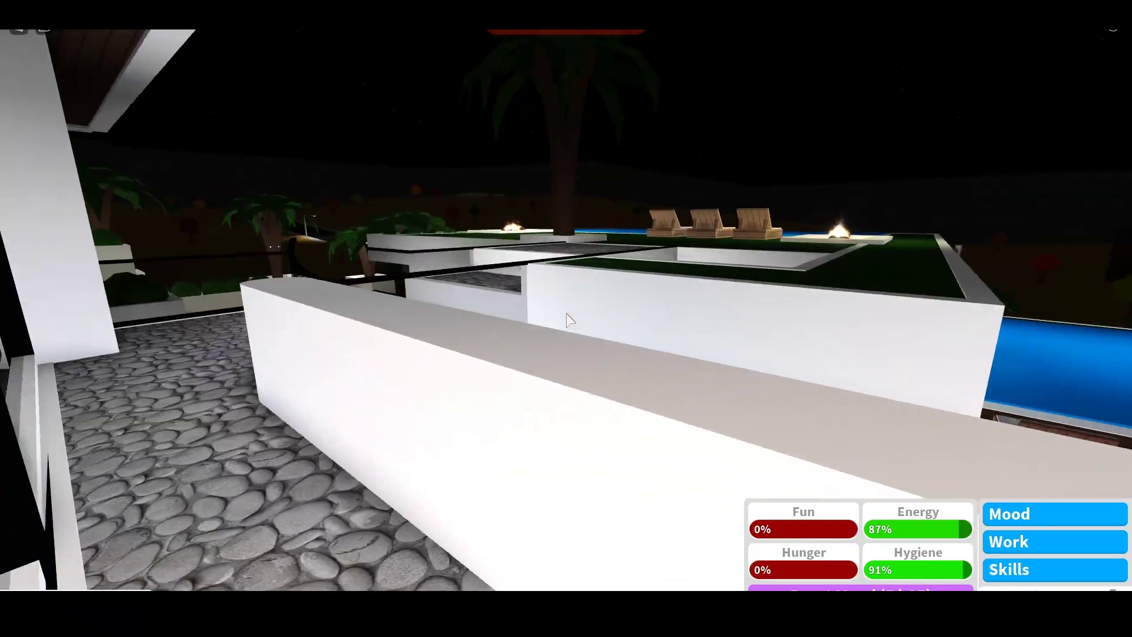
pyautogui.press('d')
pyautogui.press('w')
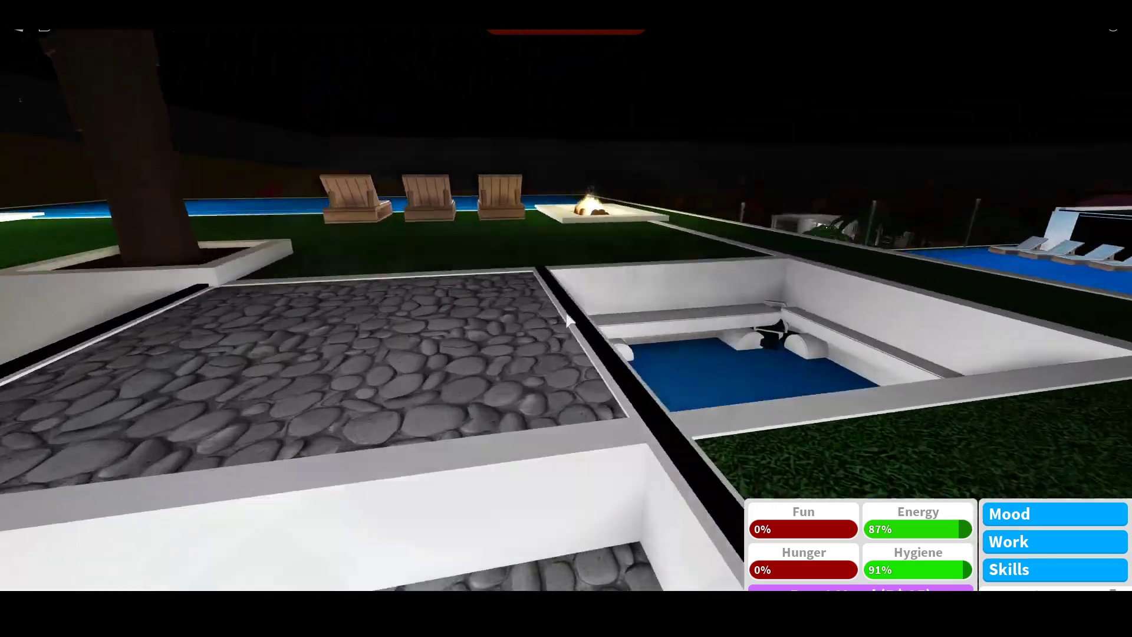
pyautogui.scroll(-3, 566, 321)
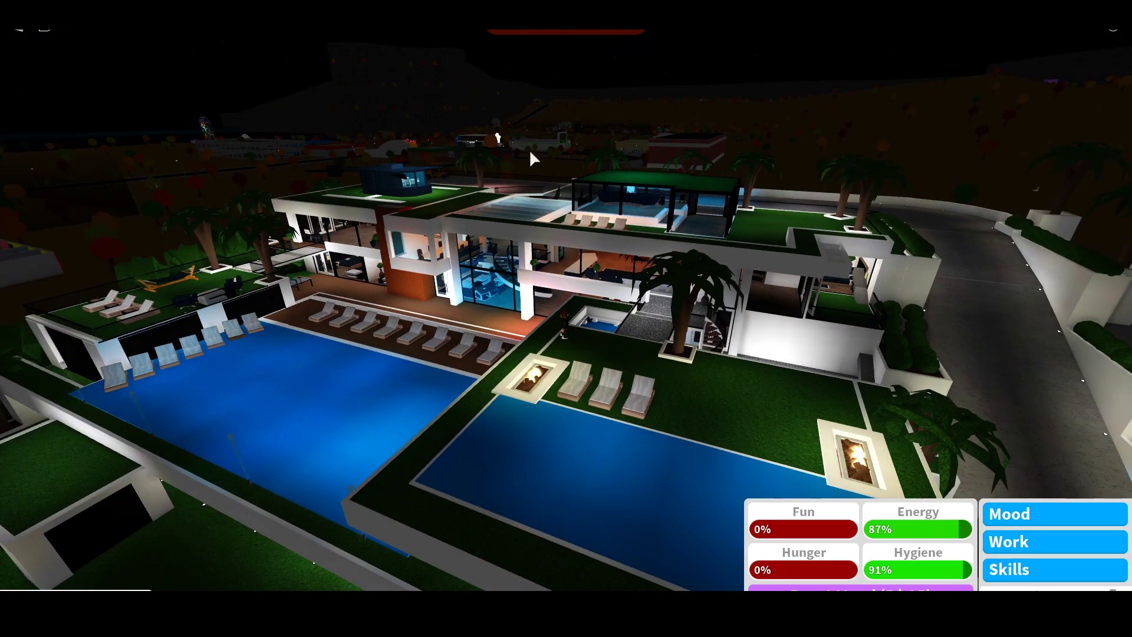
pyautogui.scroll(5, 587, 254)
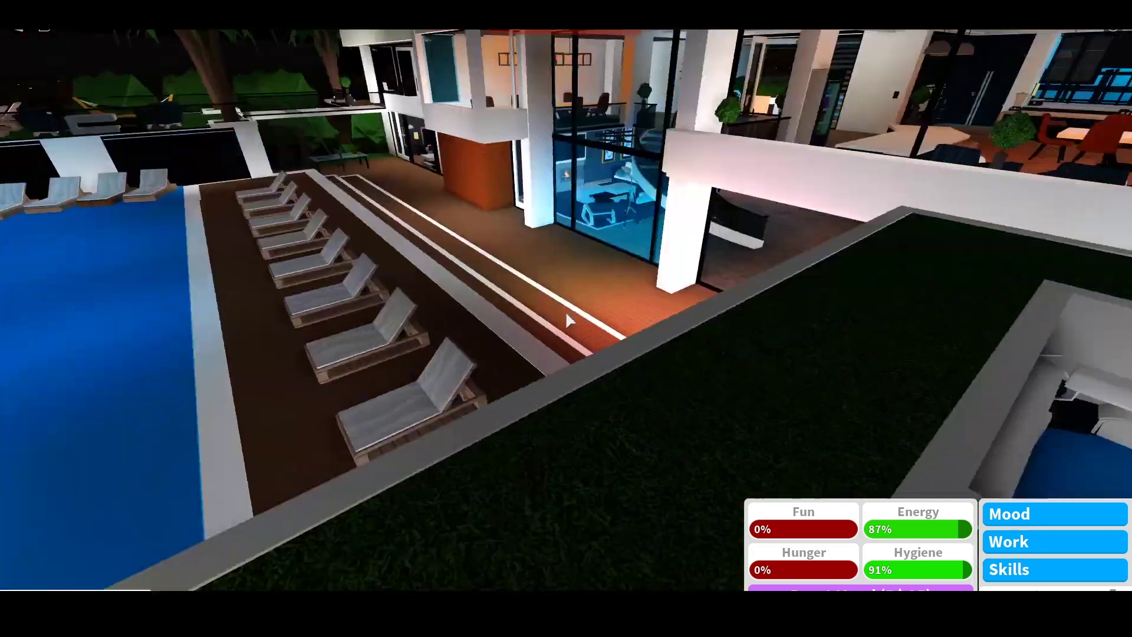
pyautogui.scroll(1, 566, 321)
pyautogui.scroll(-3, 566, 316)
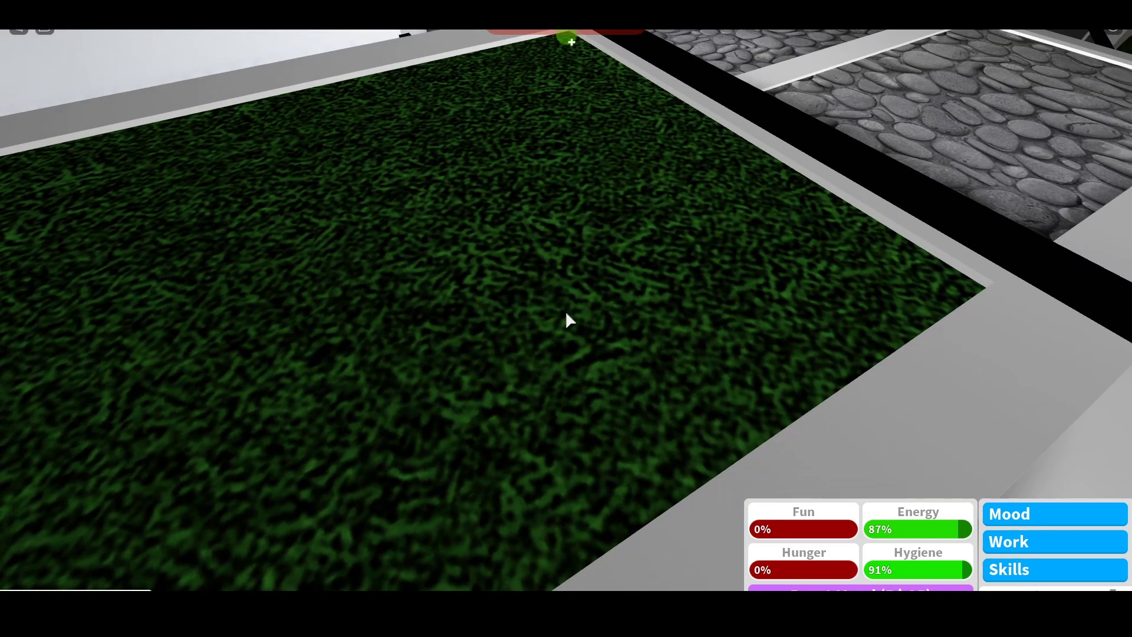
pyautogui.scroll(-3, 568, 320)
pyautogui.scroll(5, 566, 320)
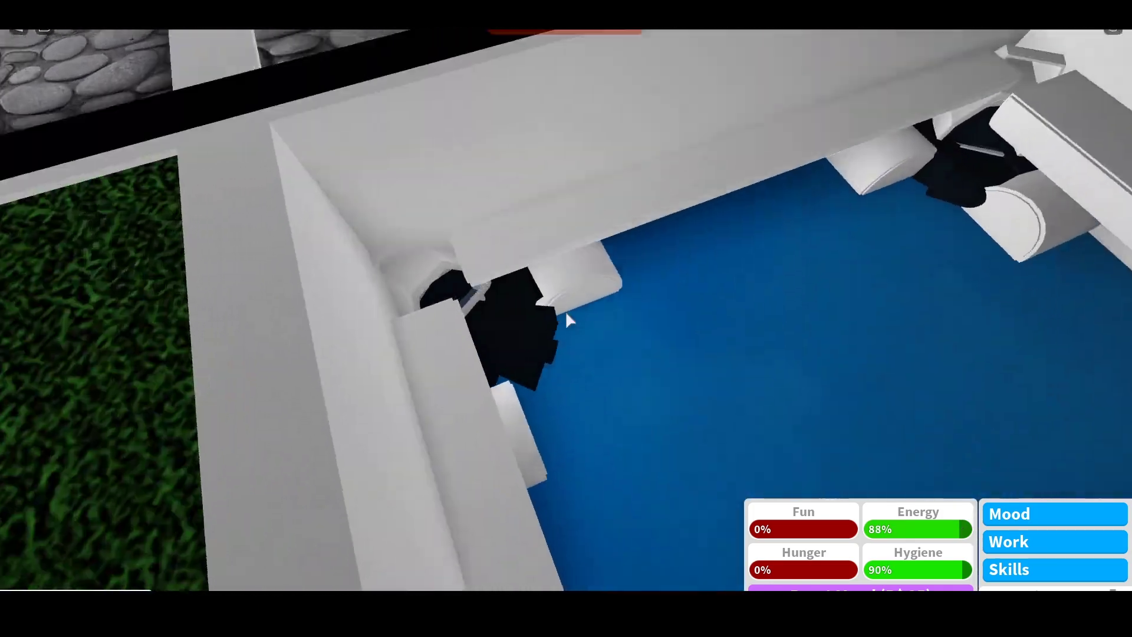
pyautogui.scroll(2, 566, 320)
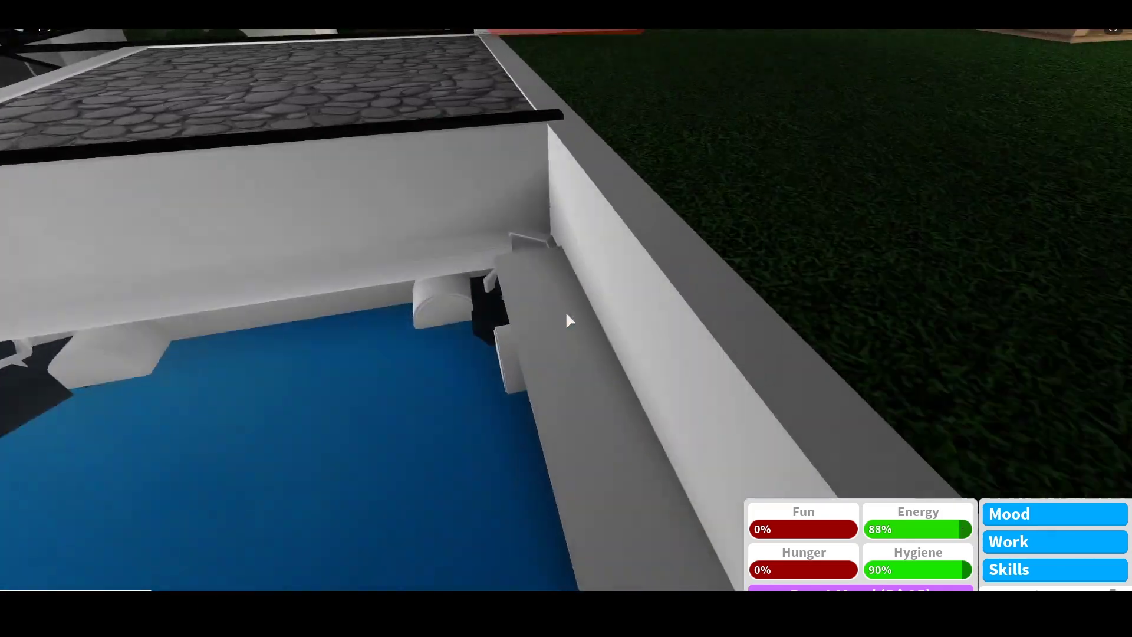
pyautogui.scroll(3, 567, 321)
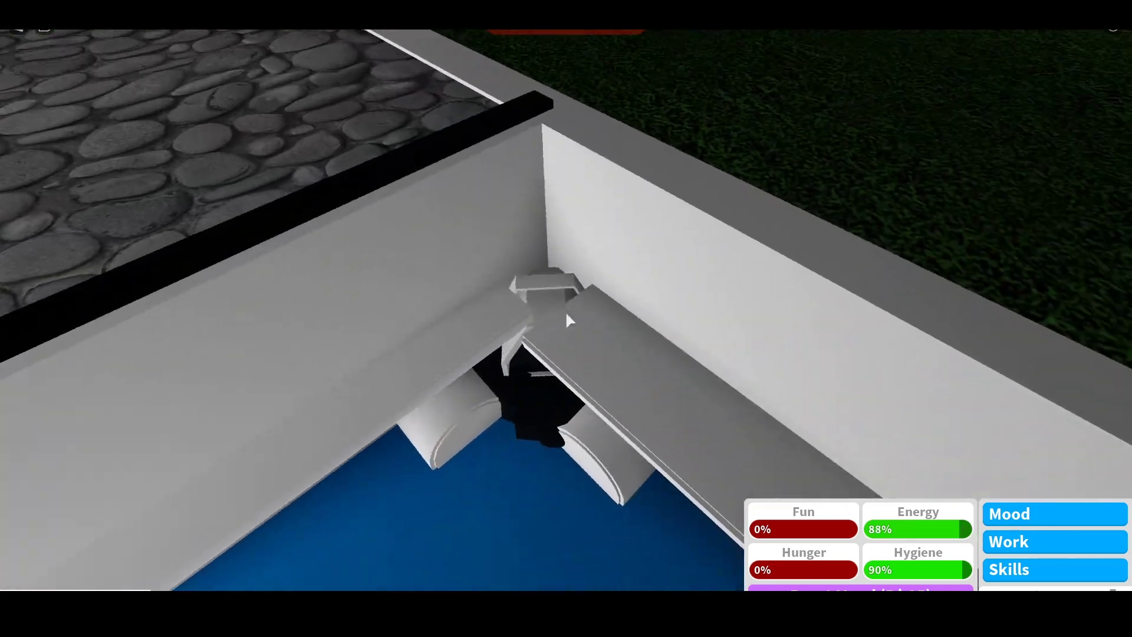
pyautogui.scroll(2, 566, 321)
pyautogui.scroll(1, 567, 321)
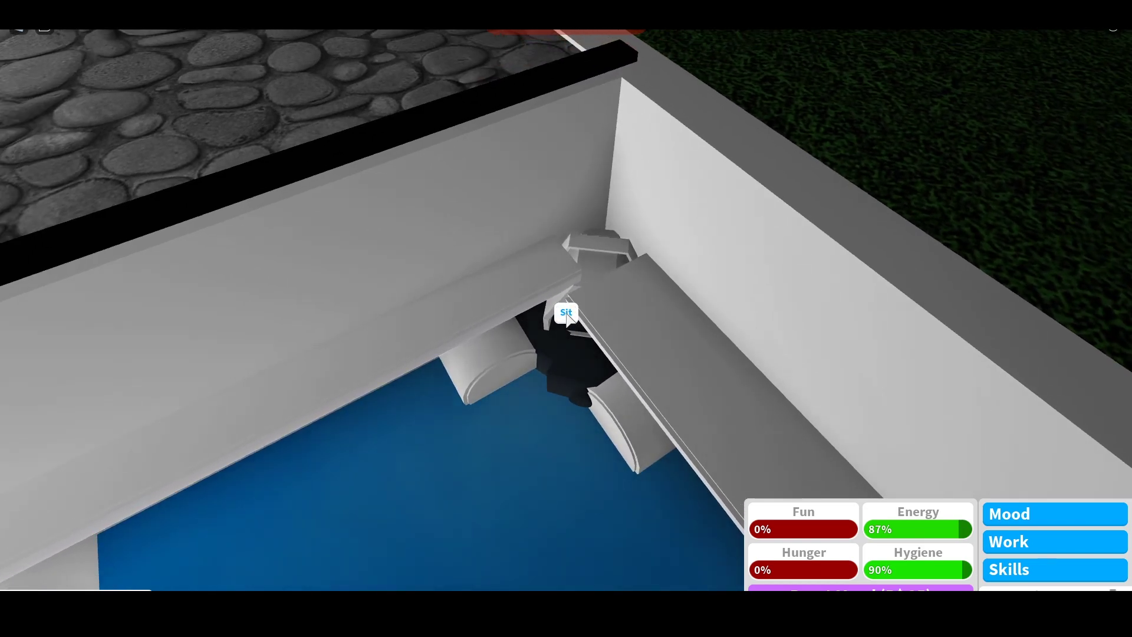
pyautogui.scroll(2, 567, 320)
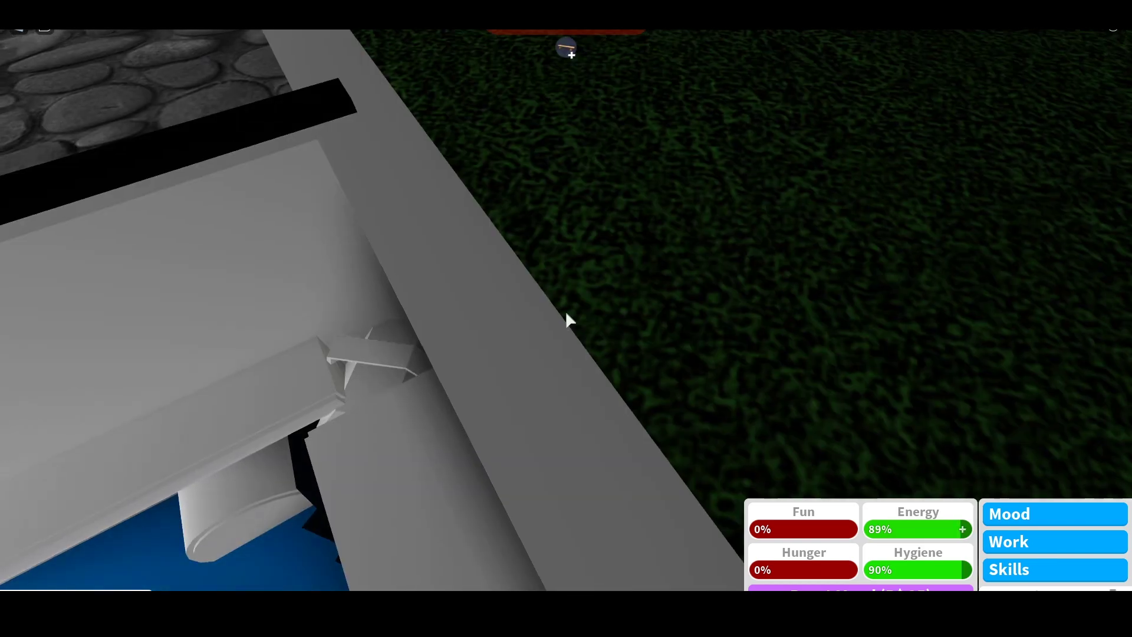
pyautogui.scroll(-2, 566, 321)
pyautogui.scroll(-2, 566, 321)
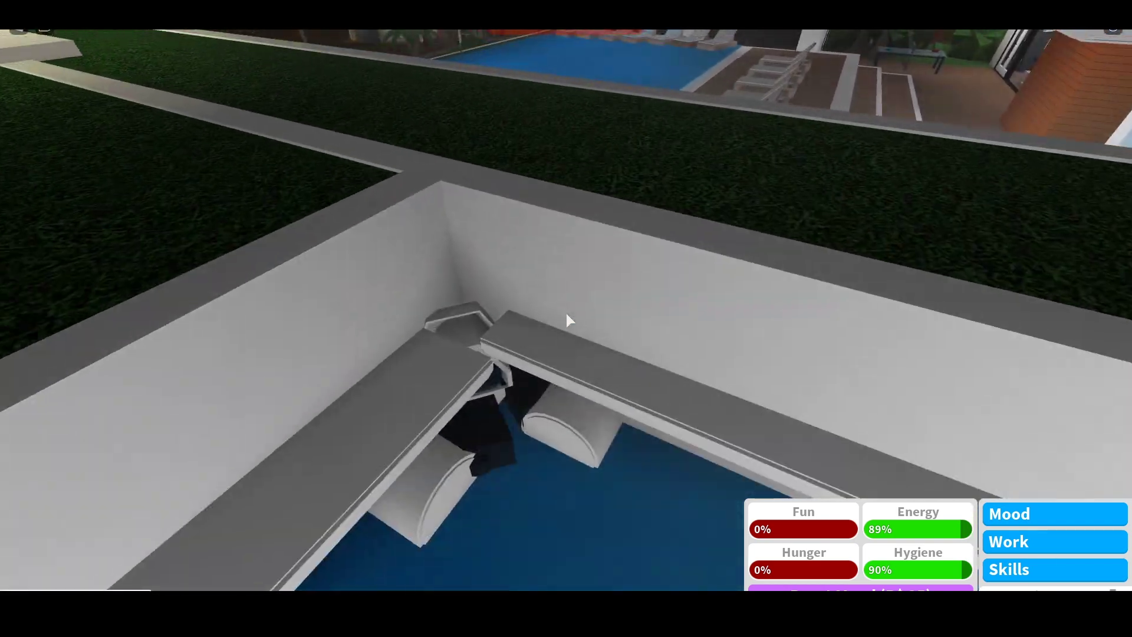
pyautogui.scroll(3, 566, 321)
pyautogui.scroll(-3, 566, 321)
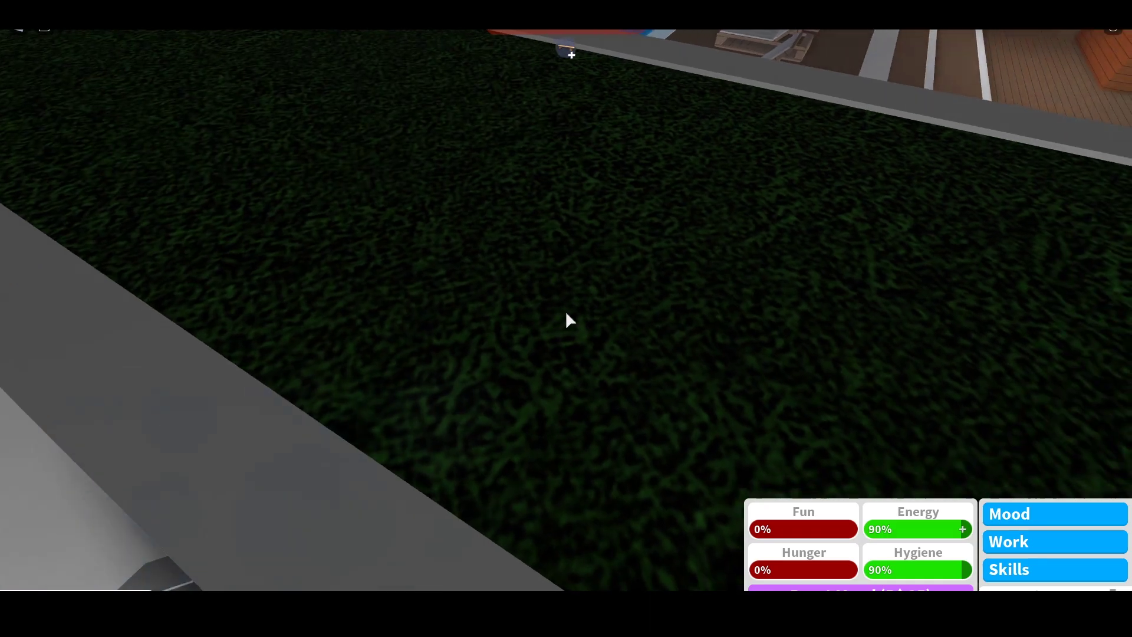
pyautogui.scroll(2, 567, 320)
pyautogui.scroll(3, 566, 321)
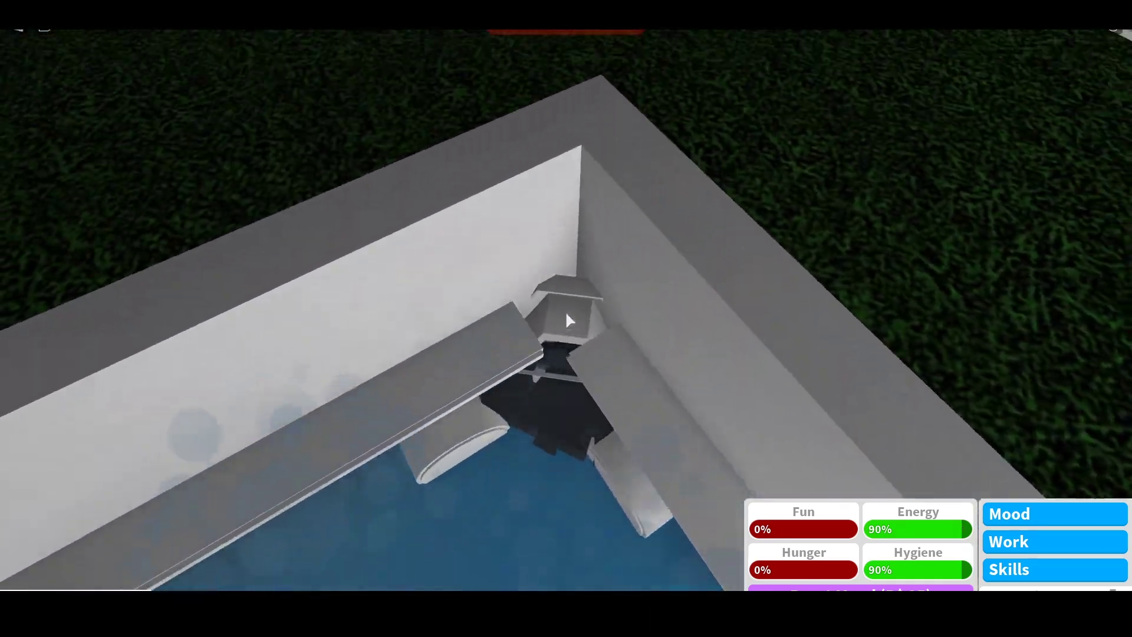
pyautogui.scroll(-2, 567, 321)
pyautogui.scroll(-3, 566, 320)
pyautogui.scroll(-3, 567, 321)
pyautogui.scroll(-2, 566, 321)
pyautogui.scroll(2, 567, 320)
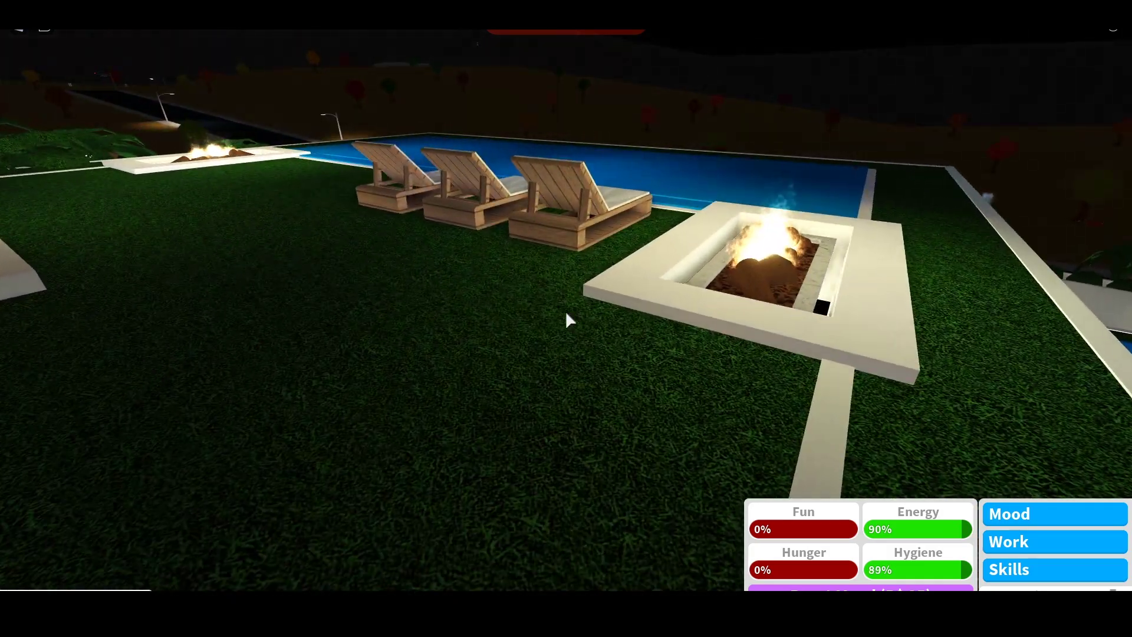
pyautogui.scroll(2, 567, 321)
pyautogui.scroll(2, 566, 320)
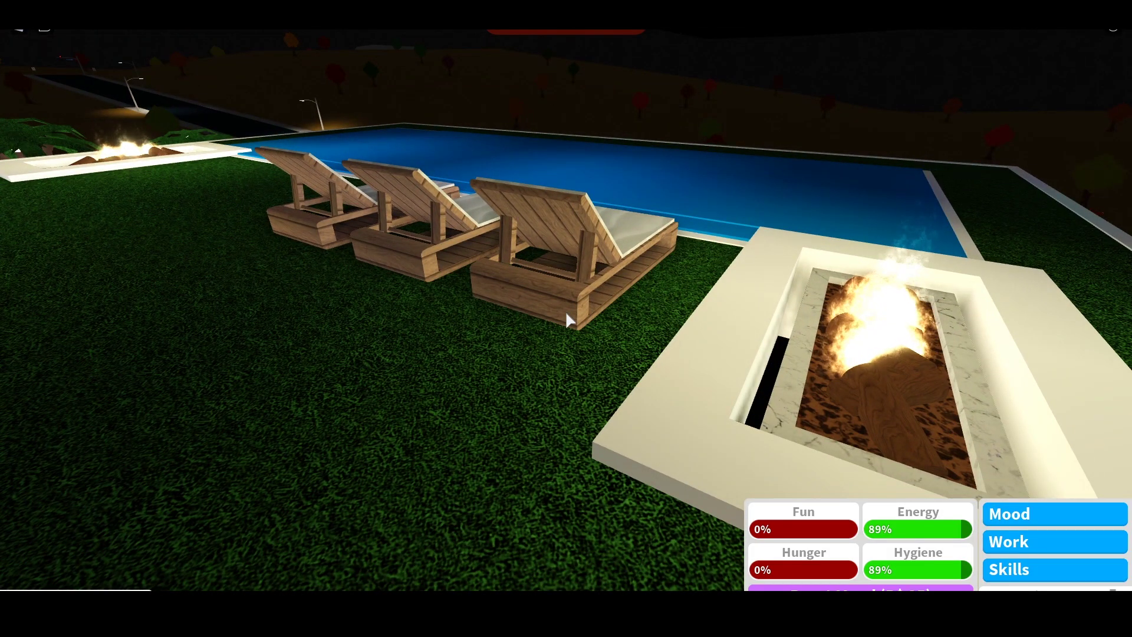
# Circle the view around the pool and loungers, face the mansion, and cross the stone patio.
pyautogui.press('Left')
pyautogui.press('Left')
pyautogui.press('Left')
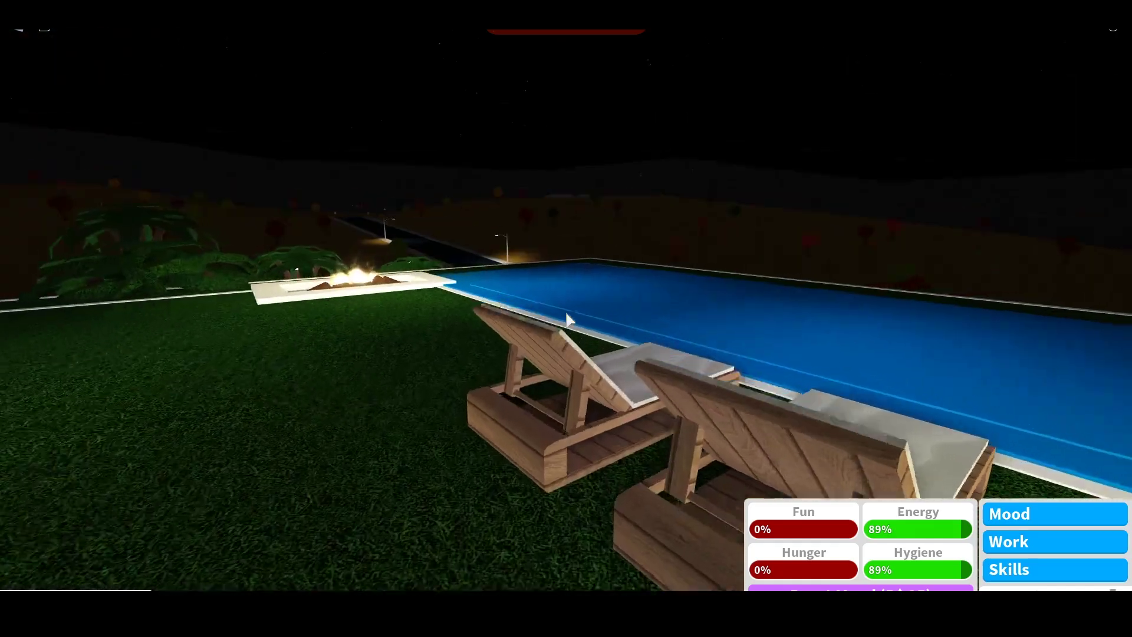
pyautogui.press('Left')
pyautogui.press('Left')
pyautogui.press('Left')
pyautogui.press('Left')
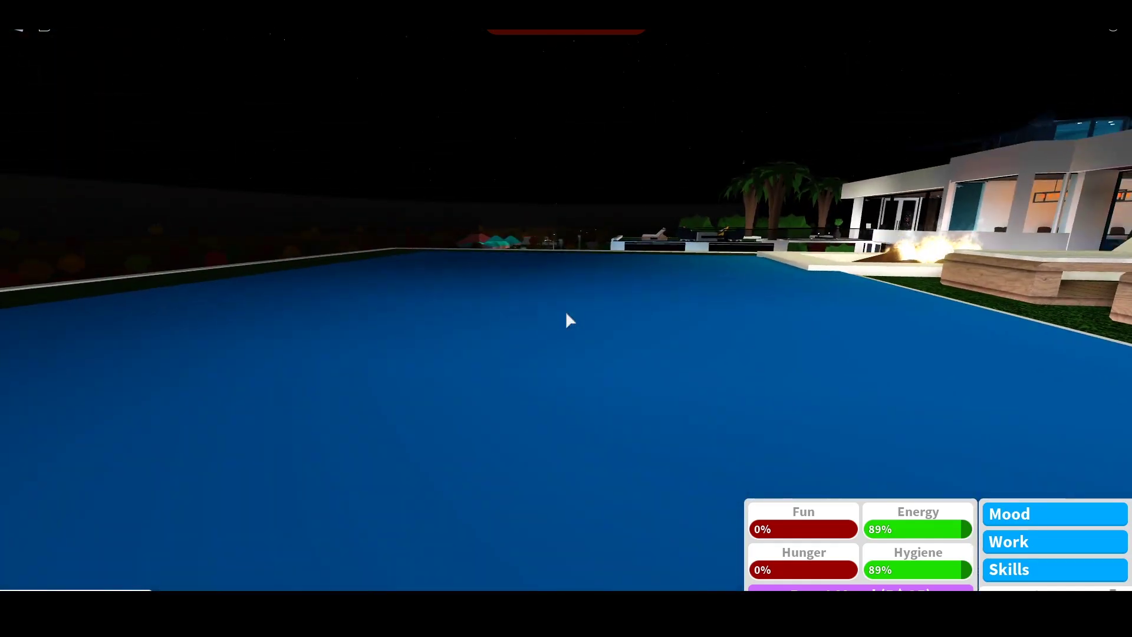
pyautogui.scroll(-3, 566, 321)
pyautogui.press('Left')
pyautogui.press('Left')
pyautogui.press('Left')
pyautogui.press('Left')
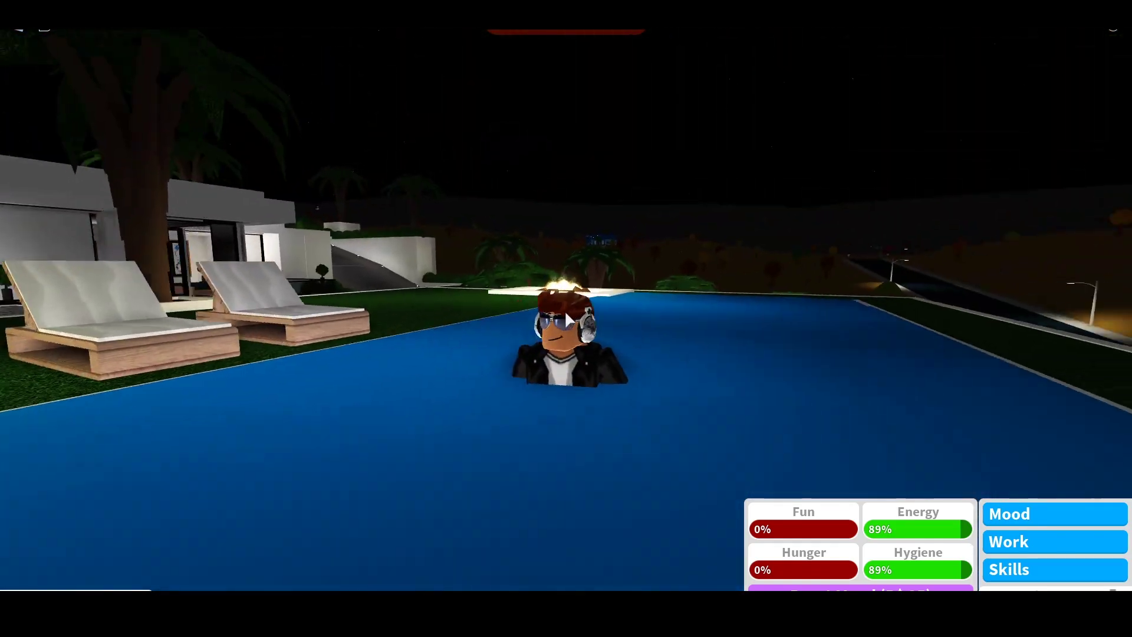
pyautogui.scroll(-5, 567, 321)
pyautogui.scroll(-5, 567, 321)
pyautogui.scroll(3, 566, 319)
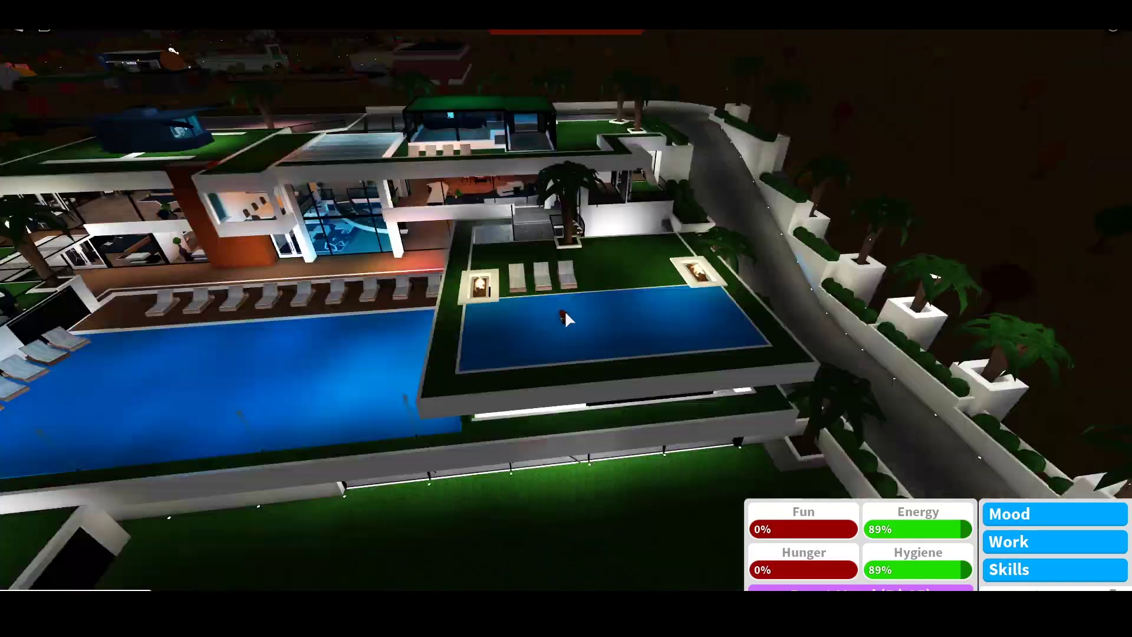
pyautogui.scroll(5, 566, 319)
pyautogui.scroll(3, 566, 319)
pyautogui.press('Left')
pyautogui.press('Left')
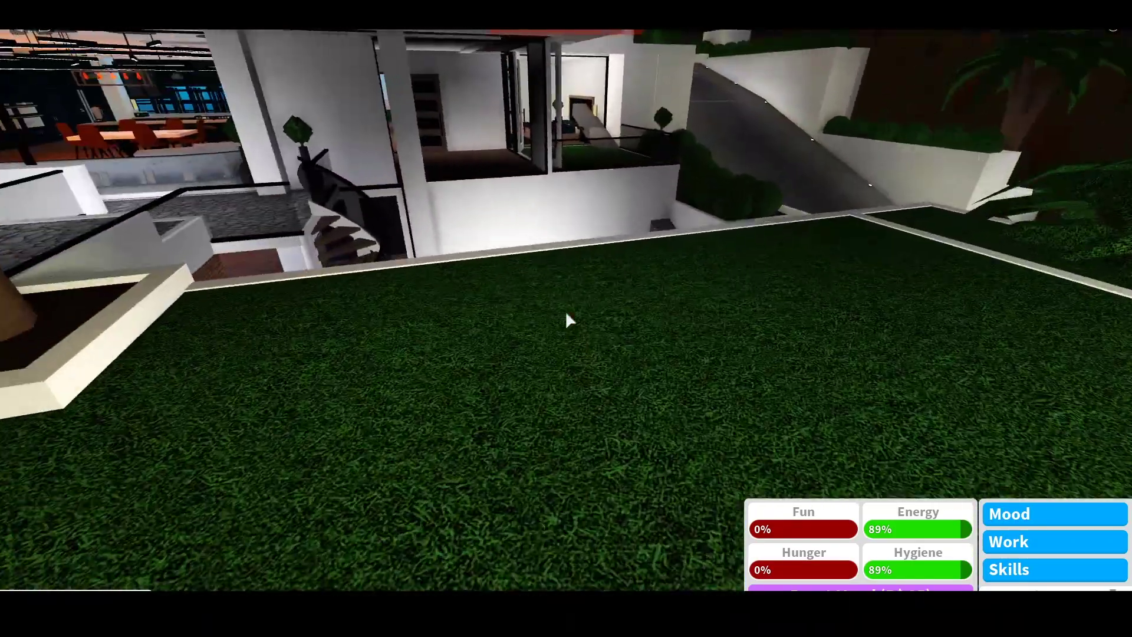
pyautogui.press('Right')
pyautogui.press('Right')
pyautogui.press('Right')
pyautogui.press('Right')
pyautogui.press('w')
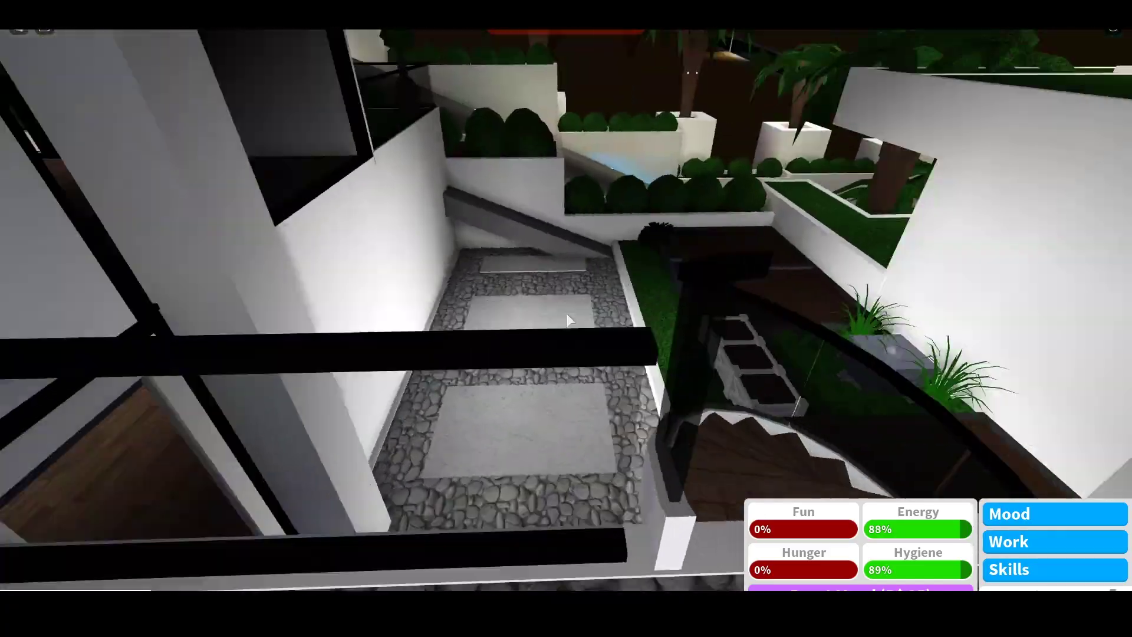
# Walk past the glass double door to the spiral staircase and climb to the upper floor.
pyautogui.press('w')
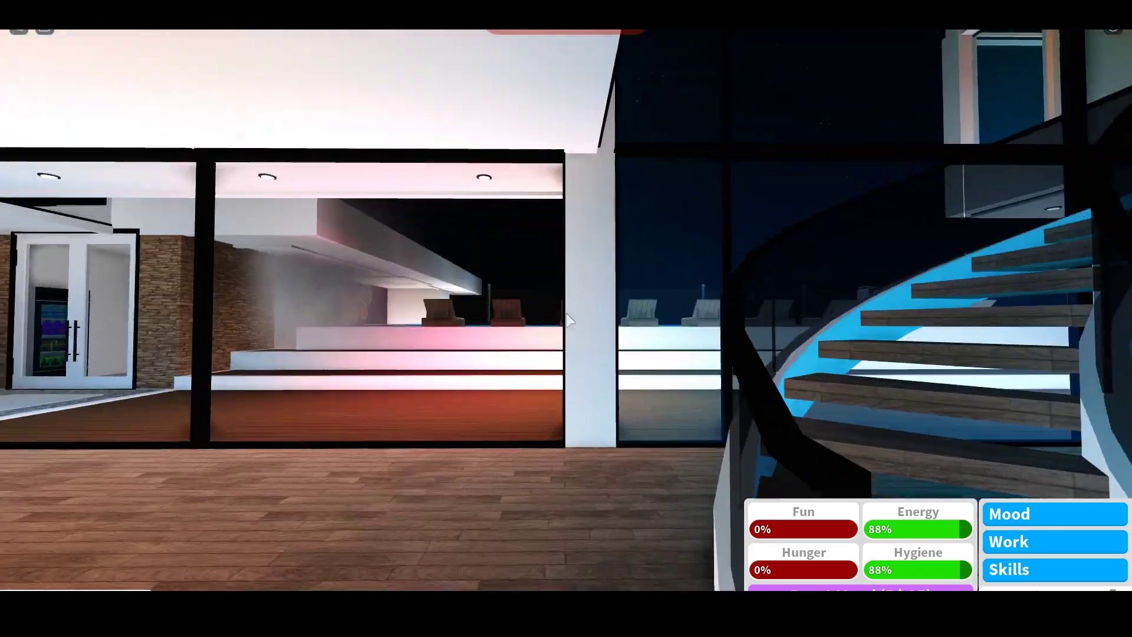
pyautogui.press('w')
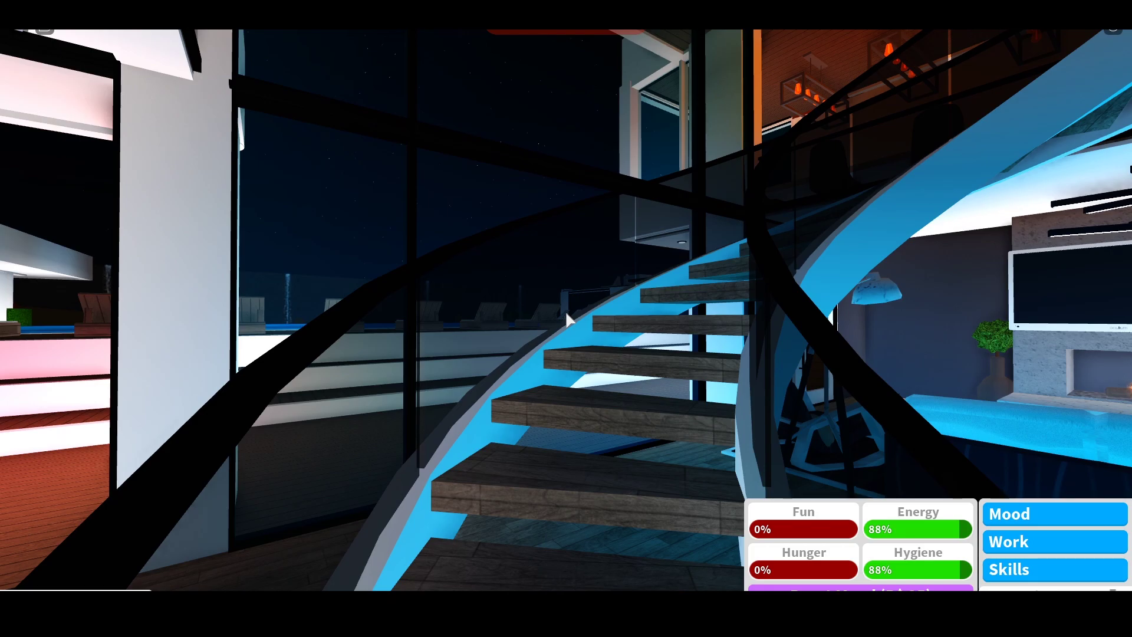
pyautogui.press('w')
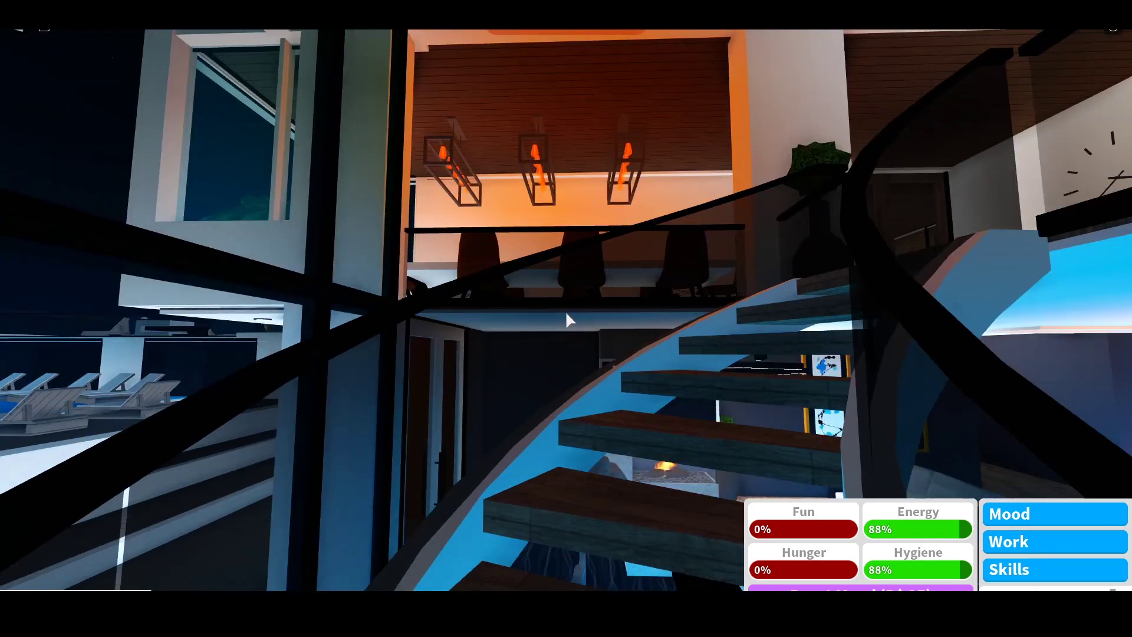
# Walk through the open glass doors into the living area up to the dining table.
pyautogui.press('w')
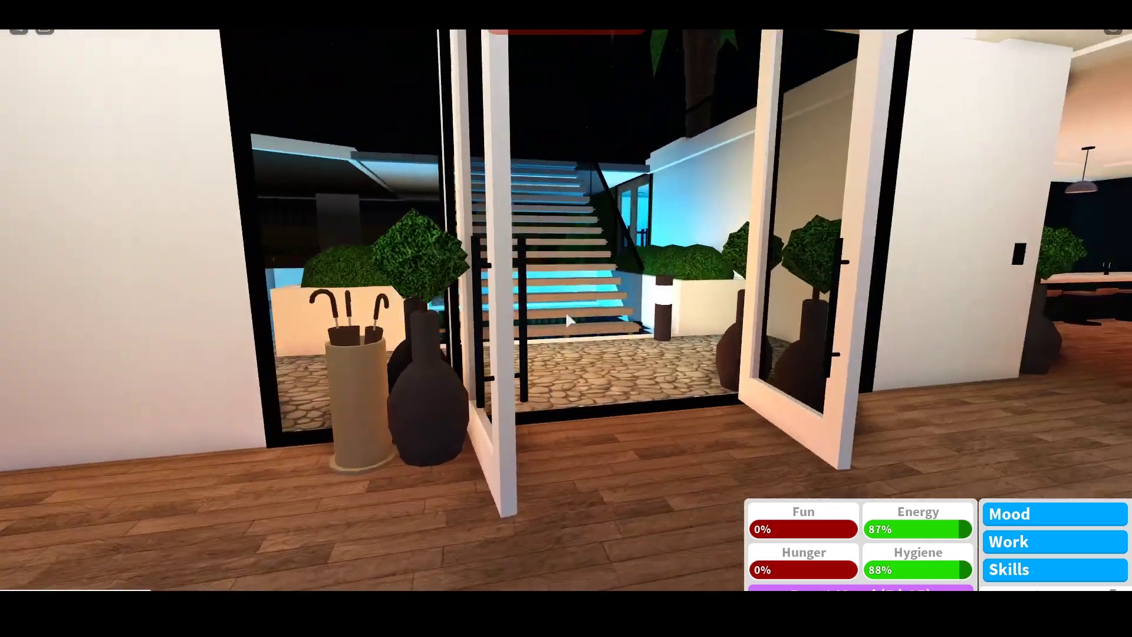
pyautogui.press('w')
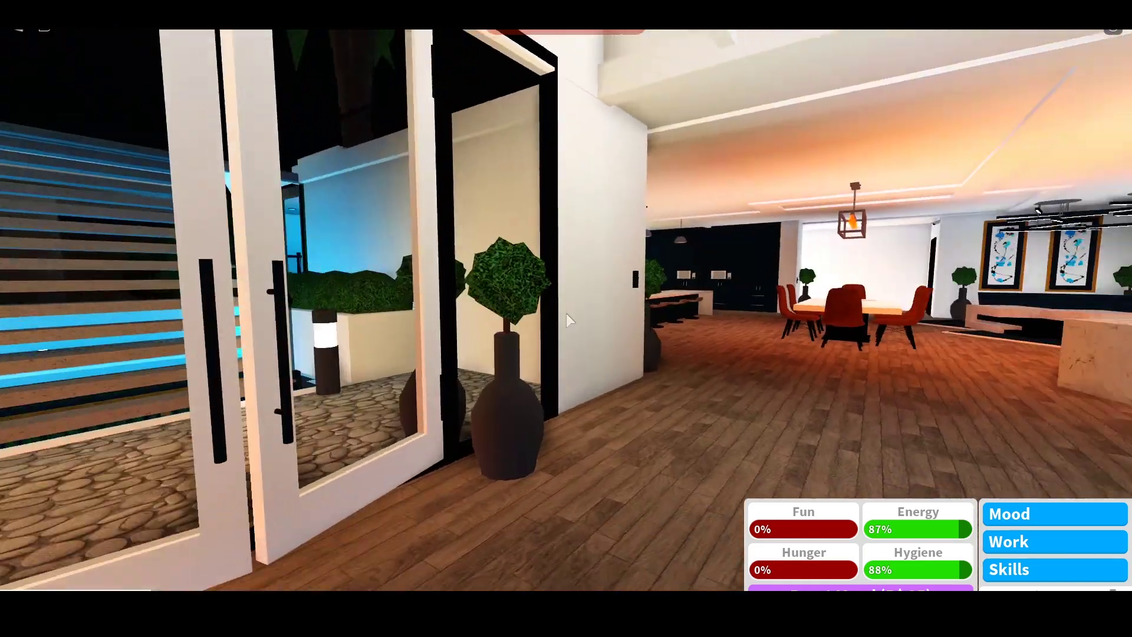
pyautogui.press('w')
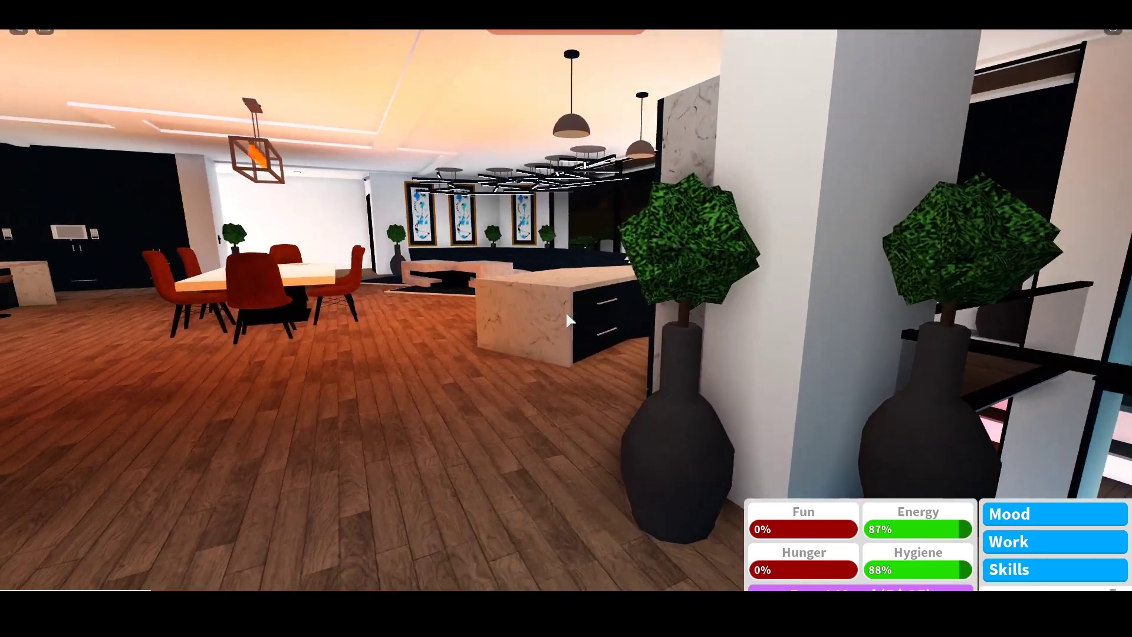
pyautogui.press('w')
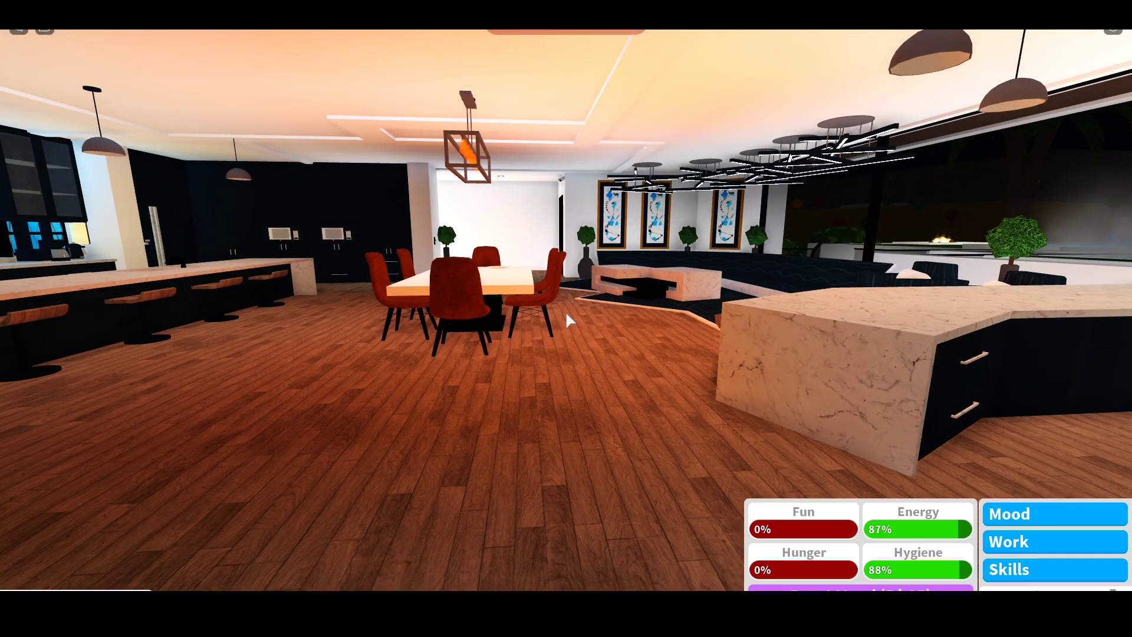
pyautogui.press('Right')
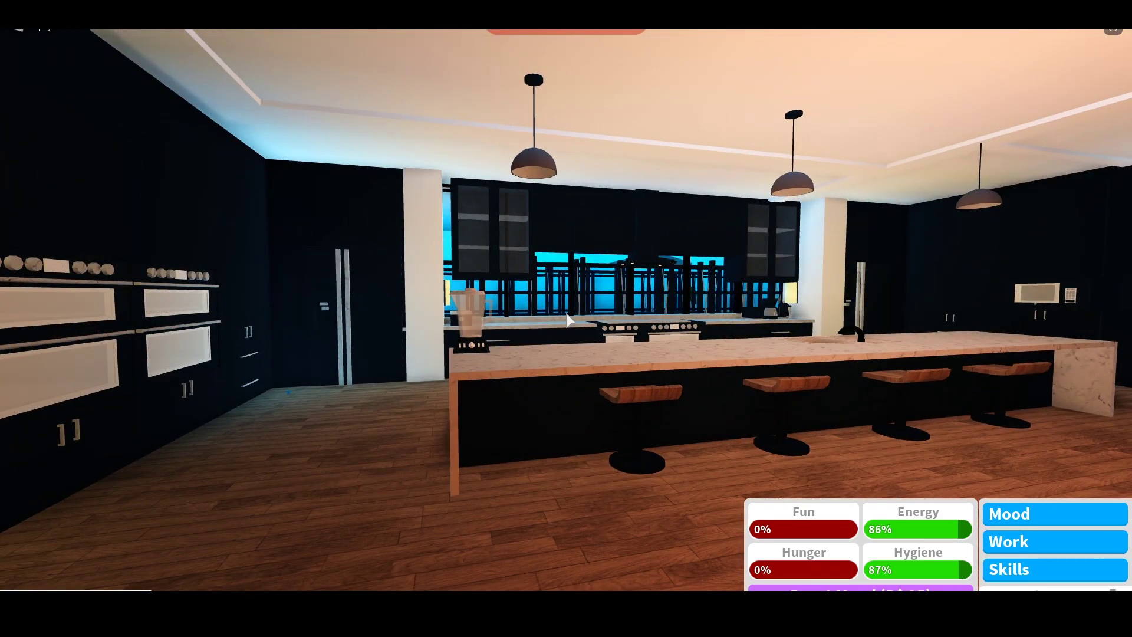
# Turn toward the oven wall and look over the stoves up close.
pyautogui.press('Left')
pyautogui.press('w')
pyautogui.press('Right')
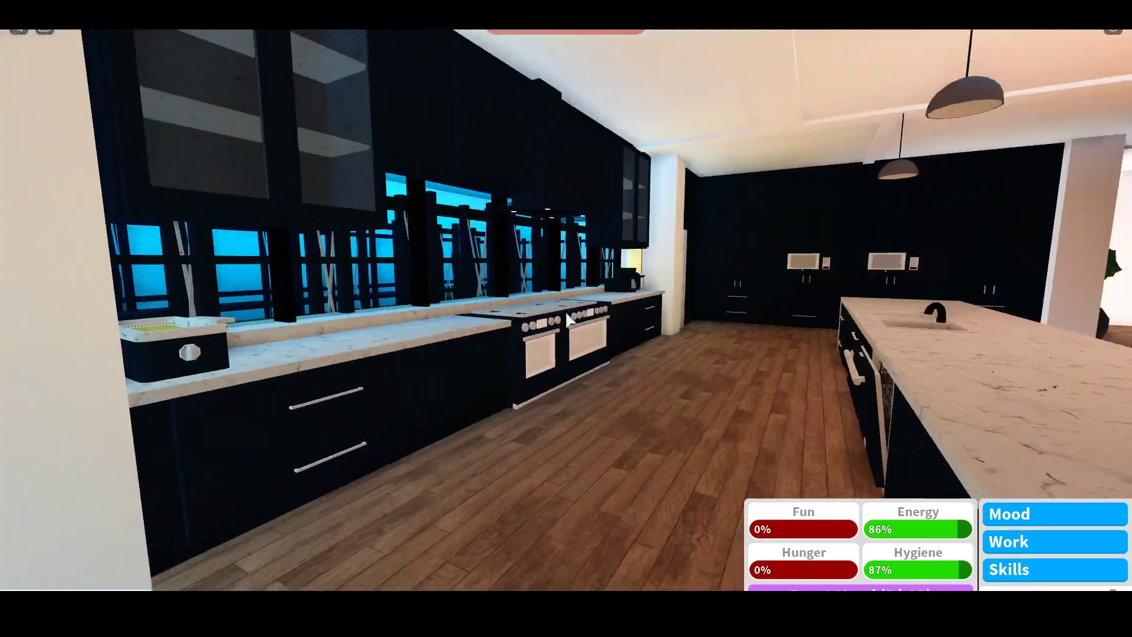
pyautogui.press('Left')
pyautogui.press('Right')
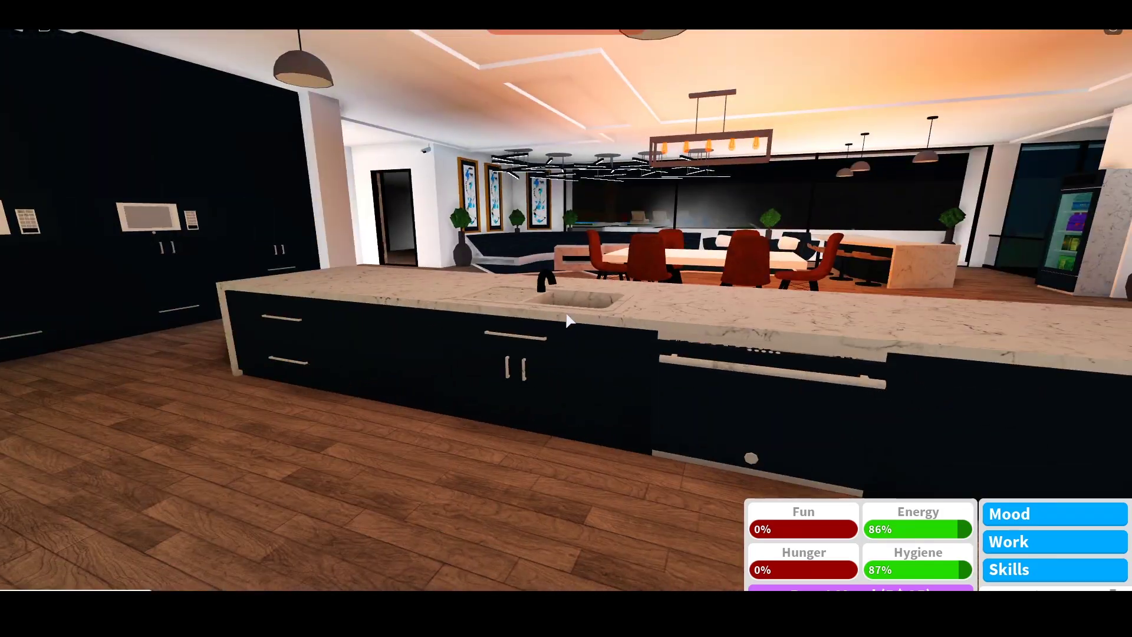
pyautogui.press('Left')
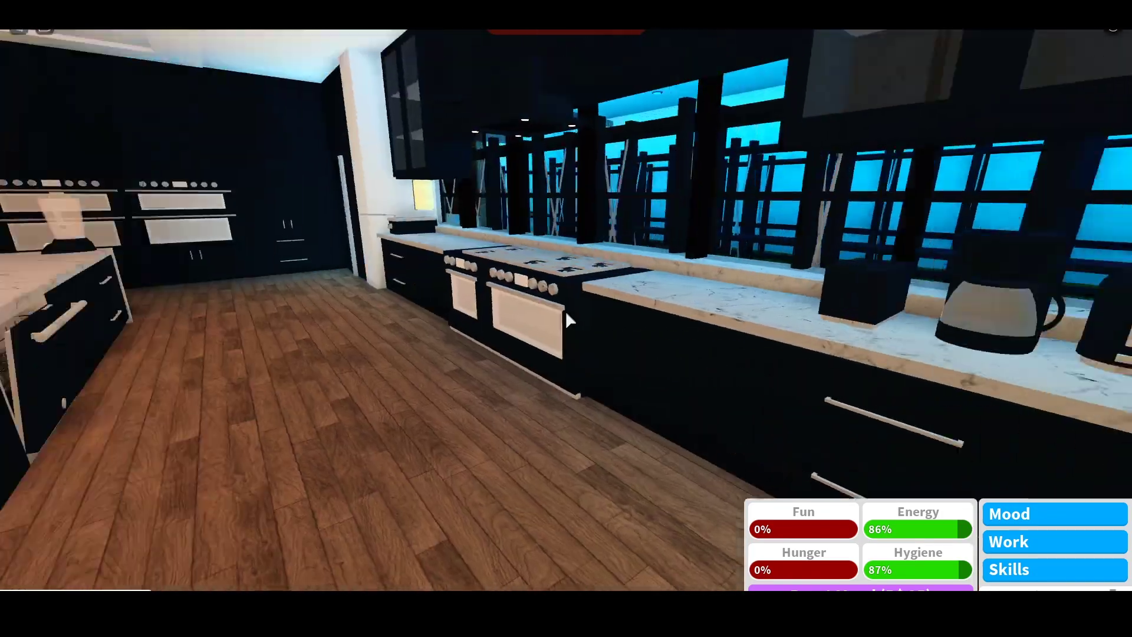
# Look over the kitchen island sink, the ovens, the fridge and the back counter.
pyautogui.press('Left')
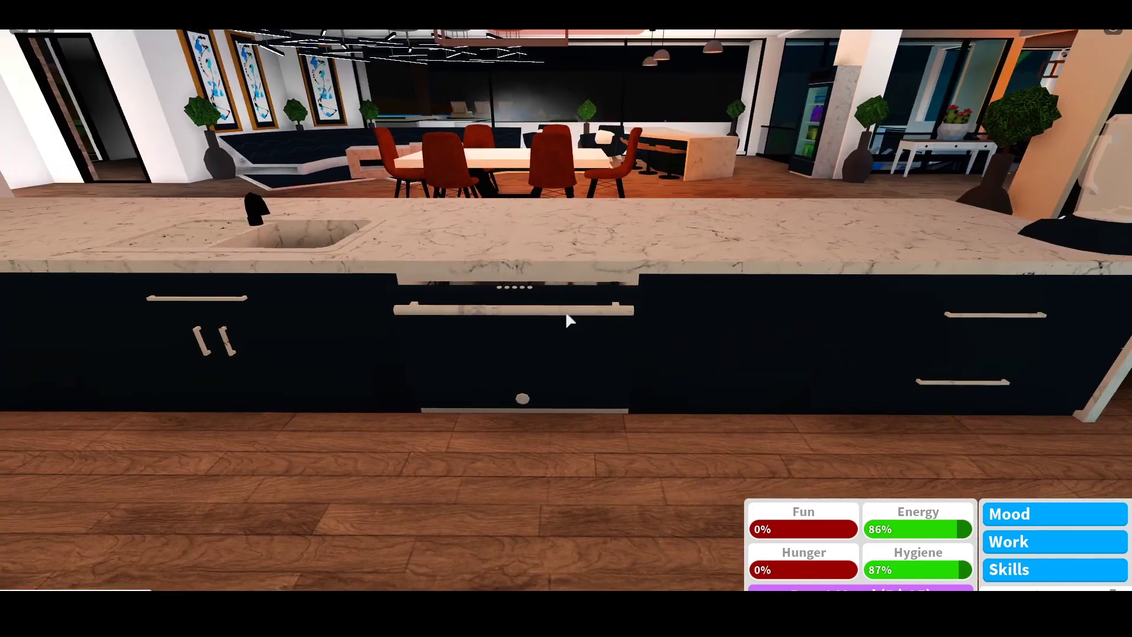
pyautogui.press('Left')
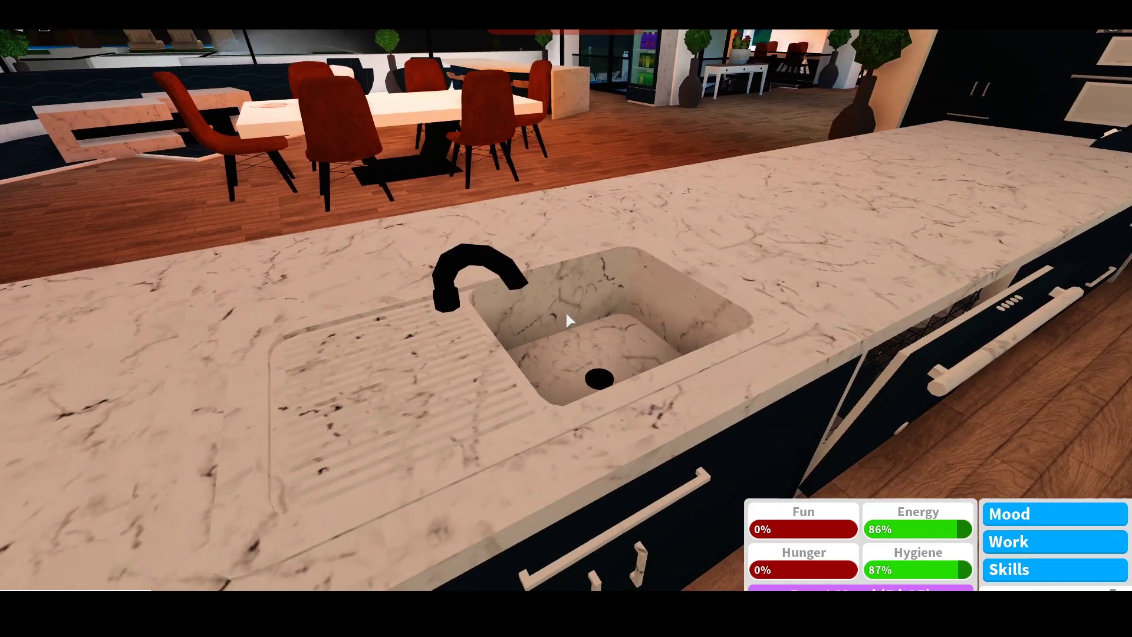
pyautogui.press('Right')
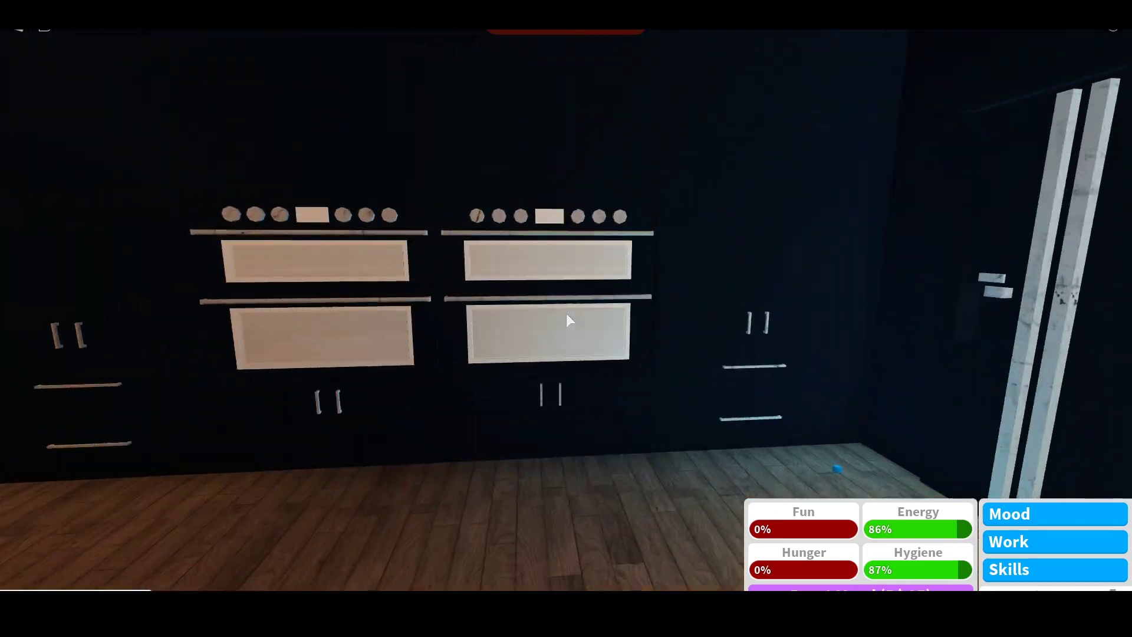
pyautogui.press('Right')
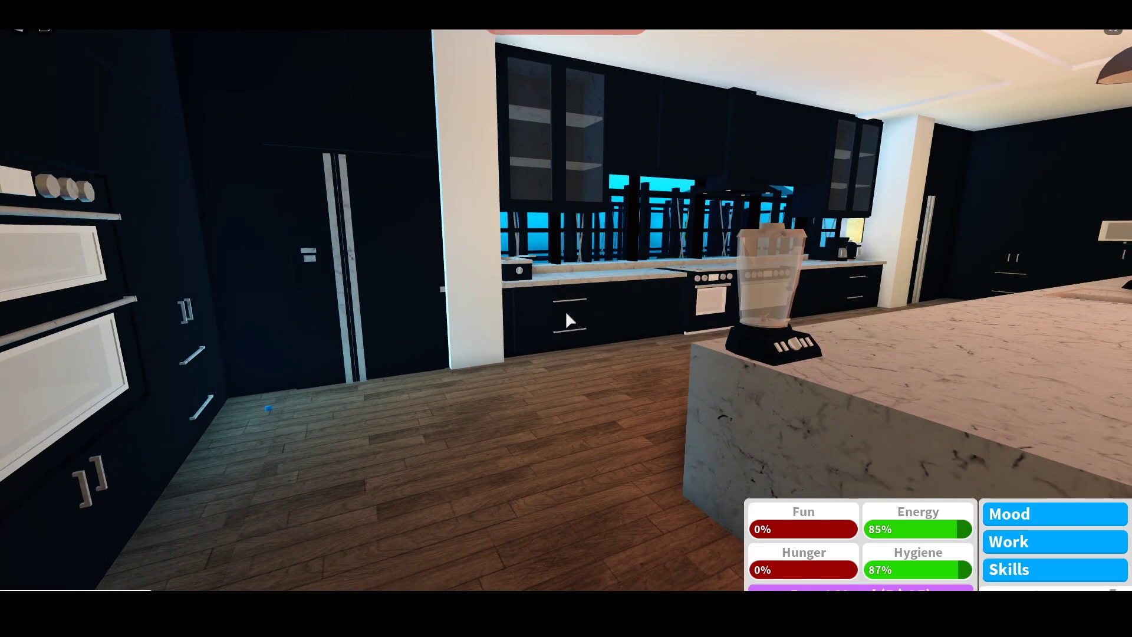
pyautogui.press('Up')
pyautogui.press('Left')
pyautogui.press('Left')
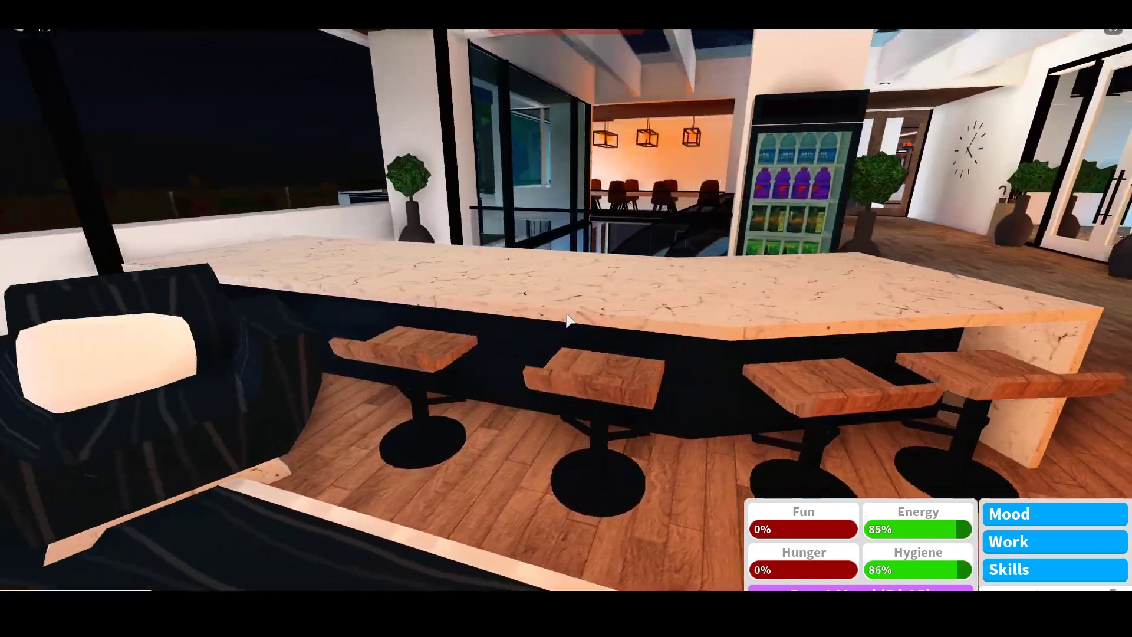
# Look around from the bar counter over the kitchen island, dining table and lounge.
pyautogui.press('Right')
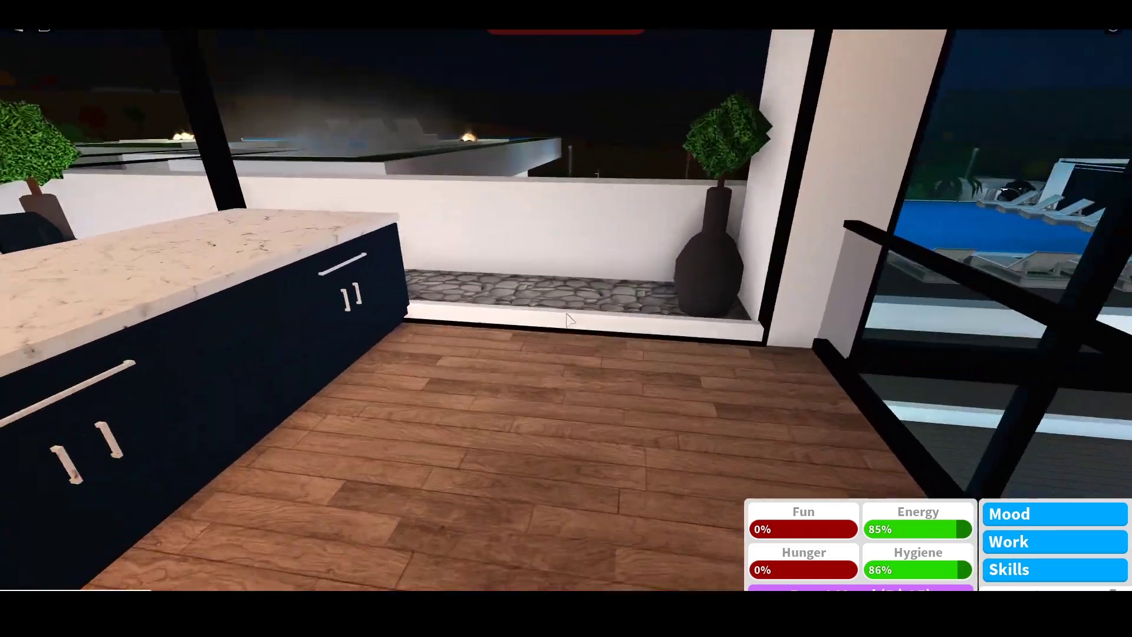
pyautogui.press('Left')
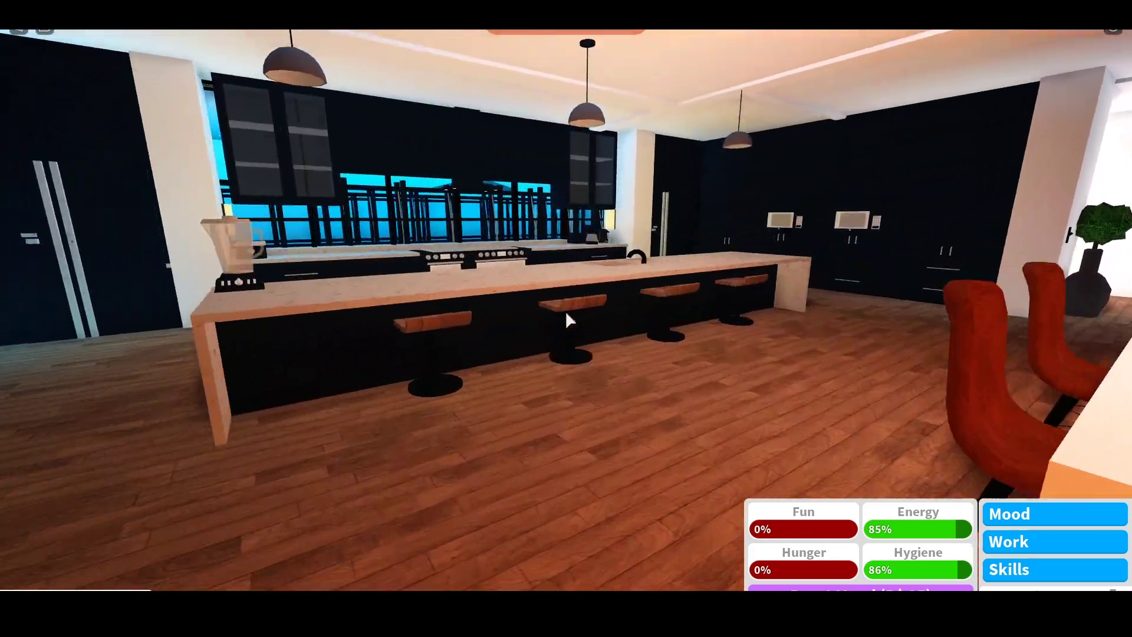
pyautogui.press('Right')
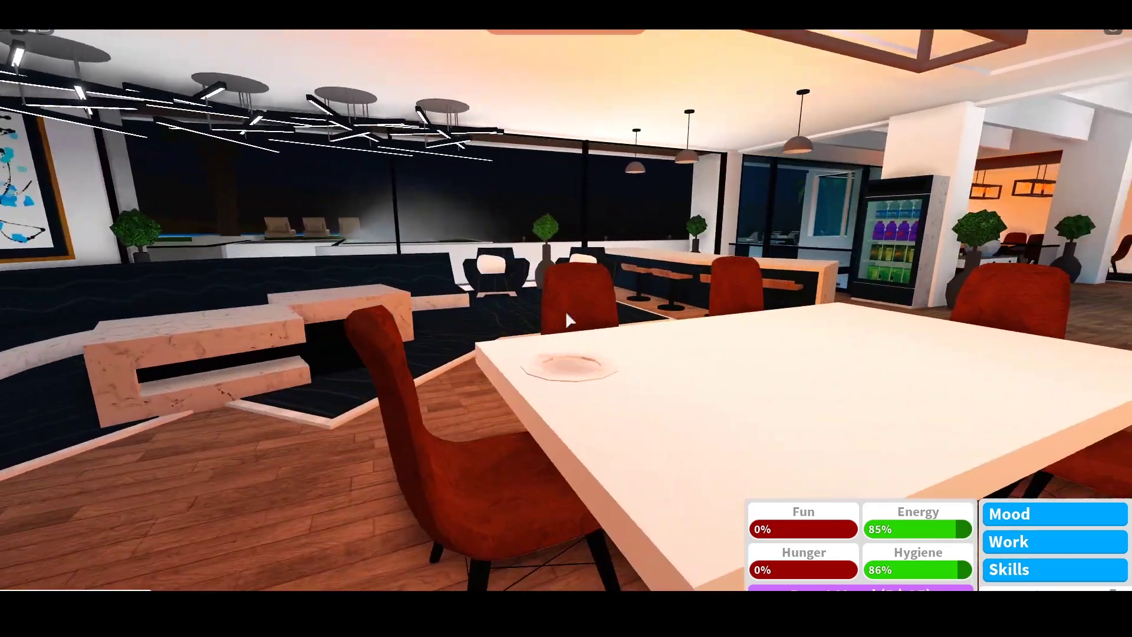
pyautogui.press('Right')
pyautogui.press('Left')
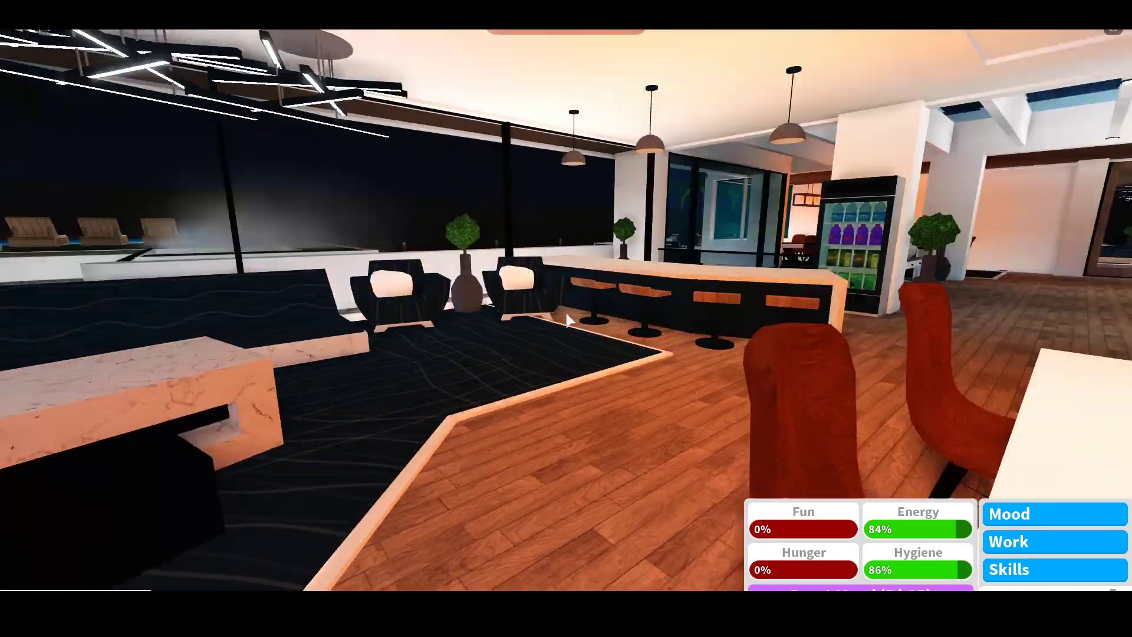
pyautogui.press('Right')
# Circle the lounge armchairs, wall paintings and marble coffee tables, ending facing the bar.
pyautogui.press('Left')
pyautogui.press('Right')
pyautogui.press('Left')
pyautogui.press('Left')
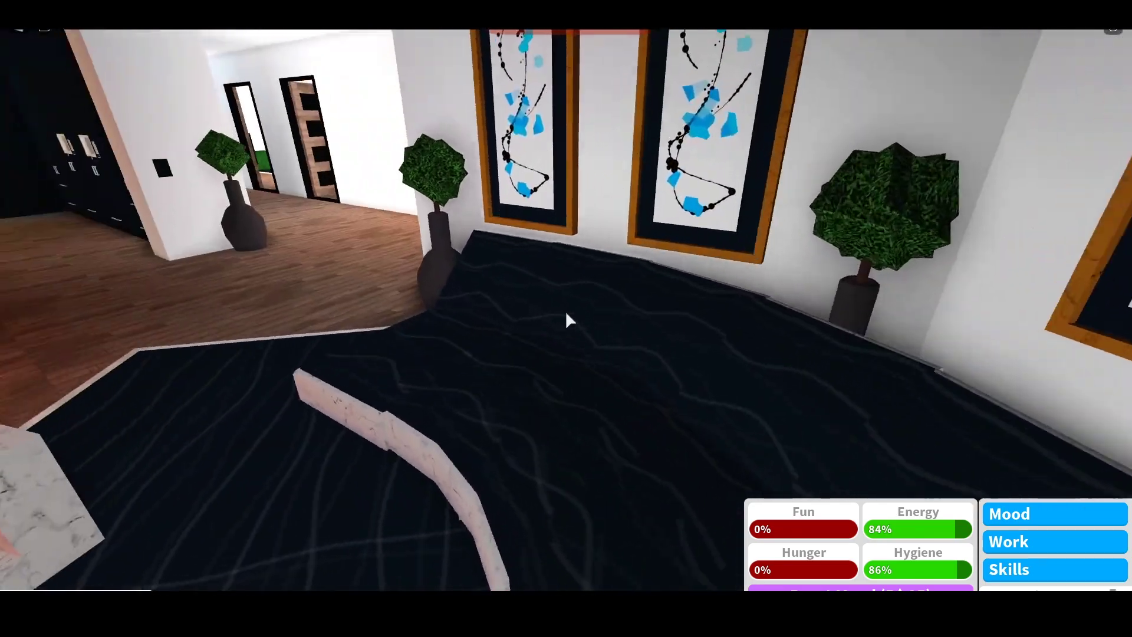
pyautogui.press('Left')
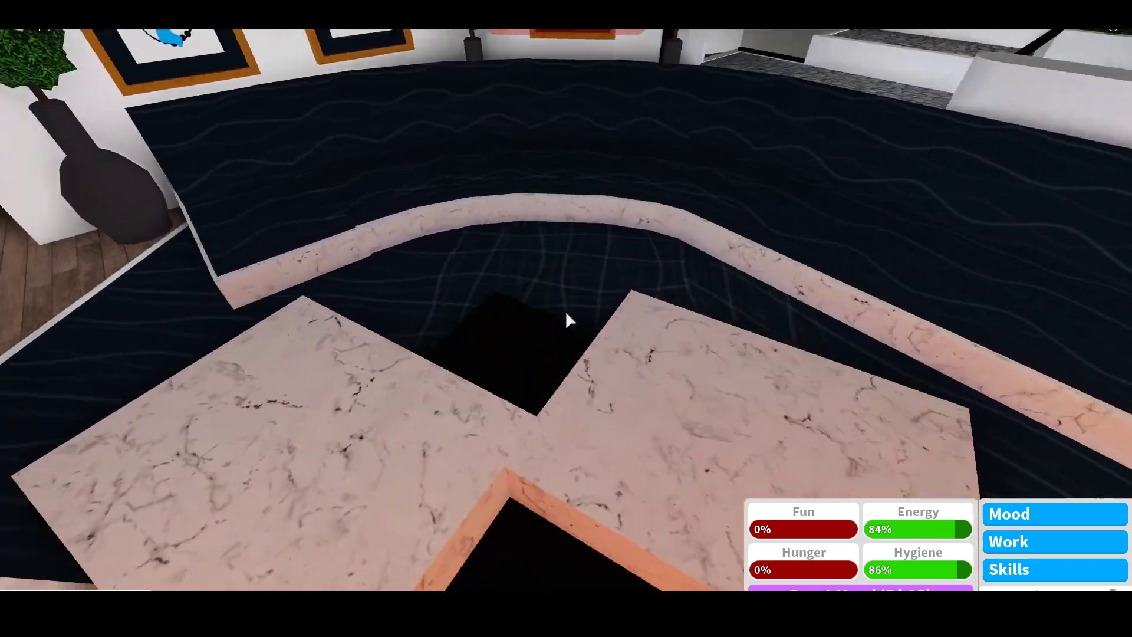
pyautogui.press('Left')
pyautogui.press('Up')
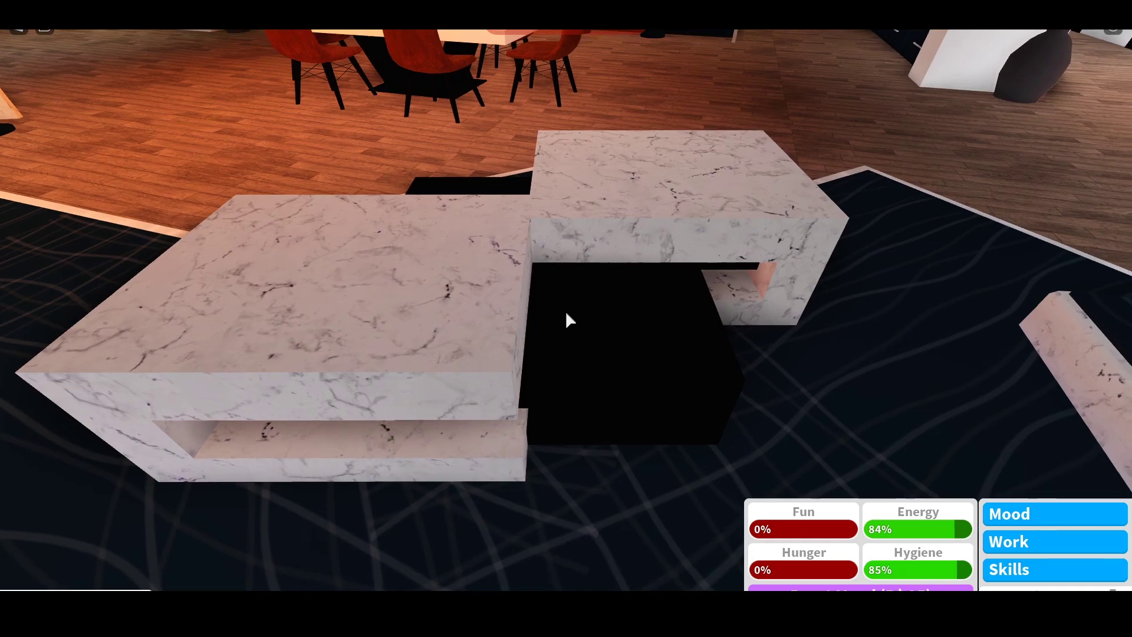
pyautogui.press('Left')
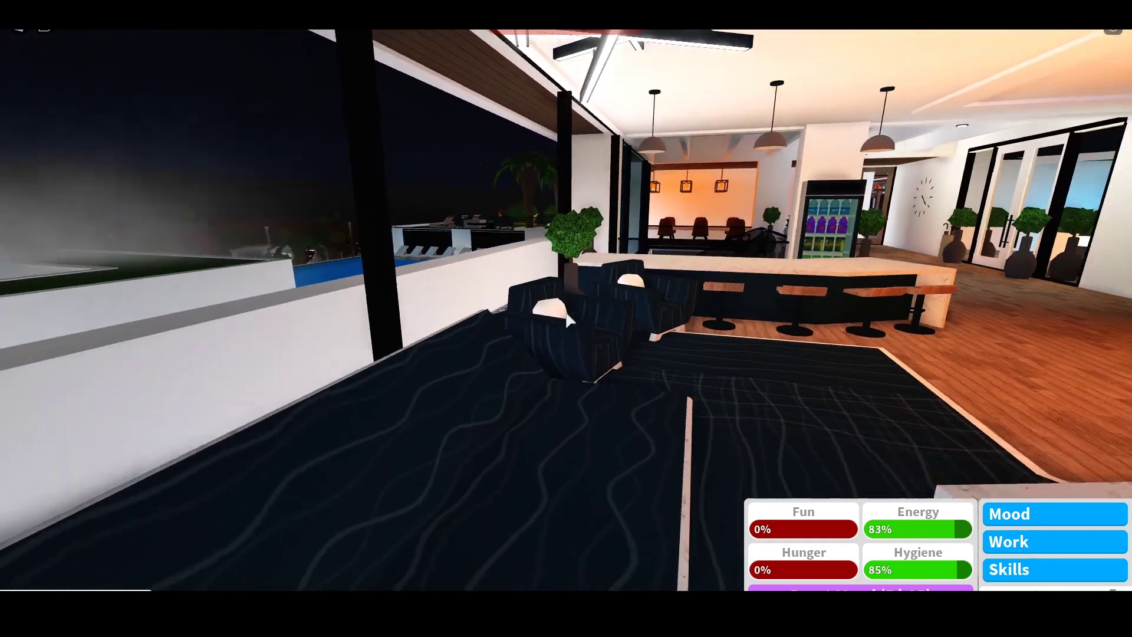
pyautogui.press('Left')
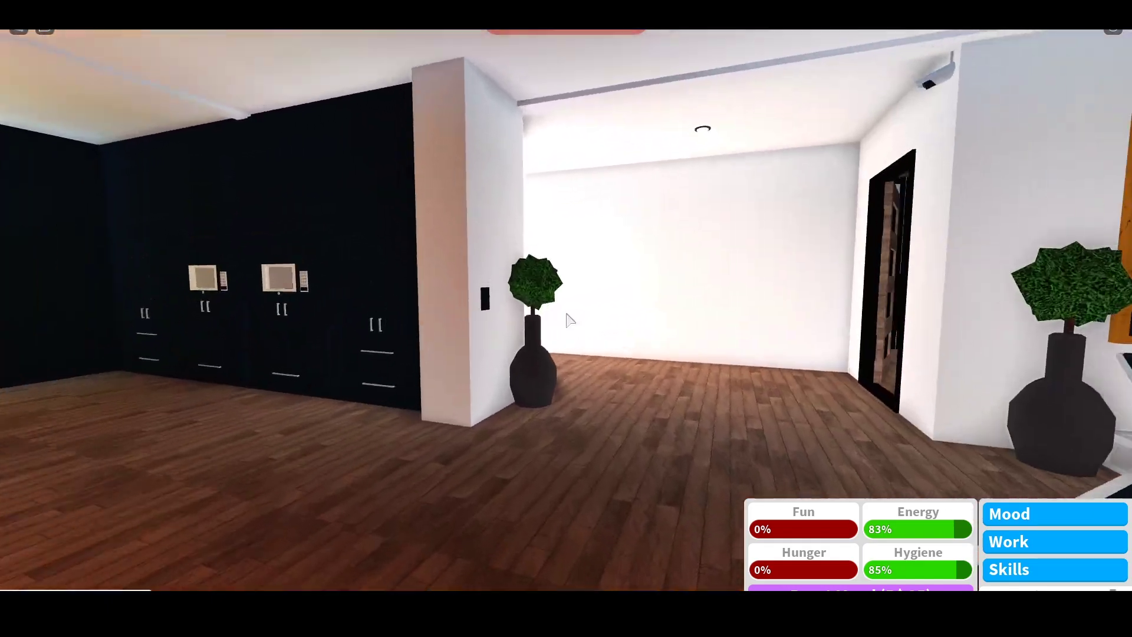
# Walk through the dark windowed room and its glass doors toward the bedroom.
pyautogui.press('Right')
pyautogui.press('Up')
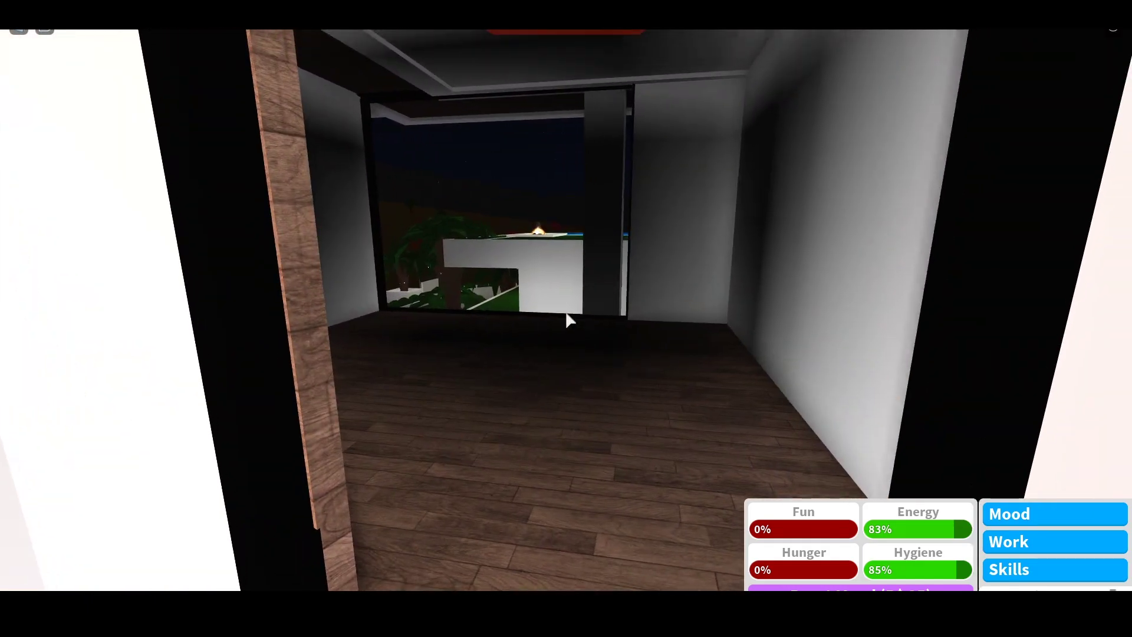
pyautogui.press('Up')
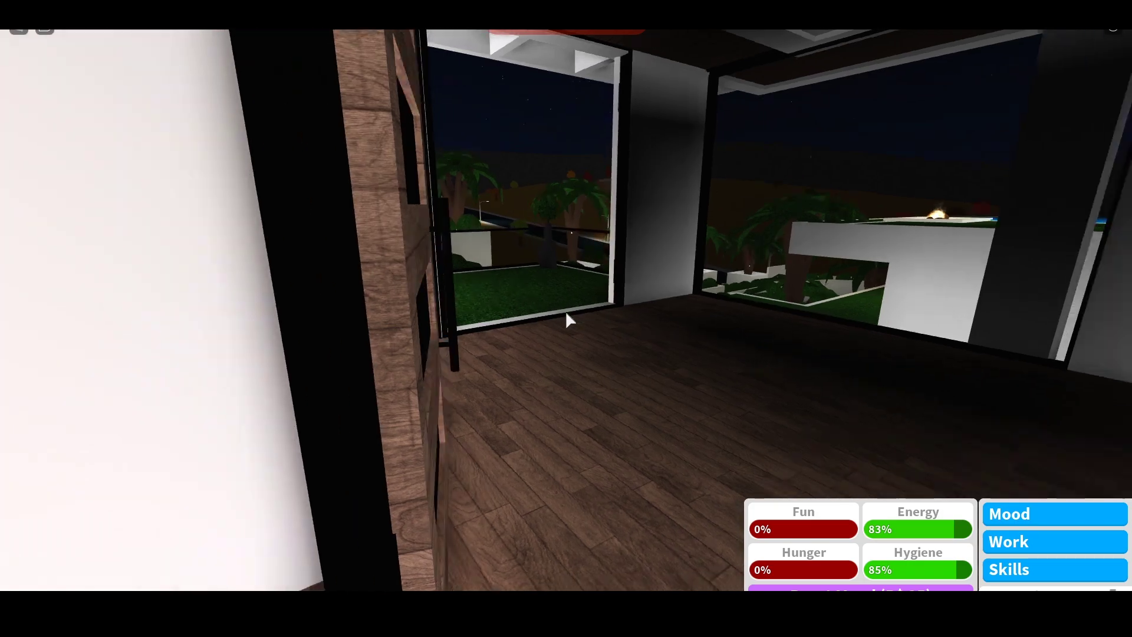
pyautogui.press('Up')
pyautogui.press('Up')
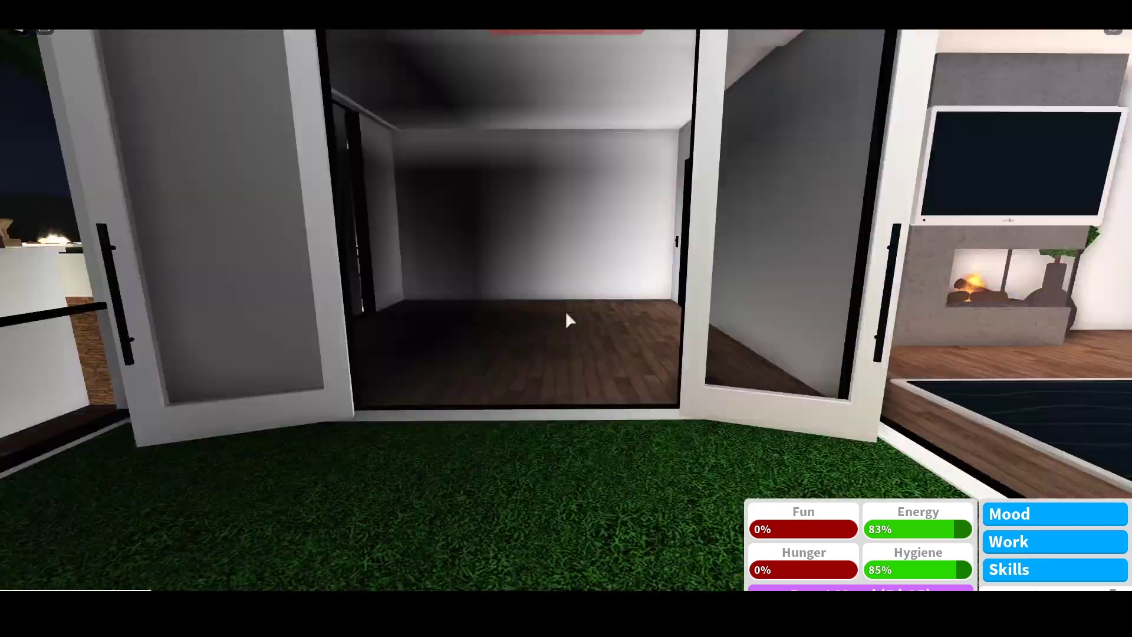
pyautogui.press('Up')
pyautogui.press('Left')
pyautogui.press('Left')
# Step into the wood-floored hallway and peek into the bedroom.
pyautogui.press('Down')
pyautogui.press('Left')
pyautogui.press('Up')
pyautogui.press('Up')
pyautogui.press('Right')
pyautogui.press('Up')
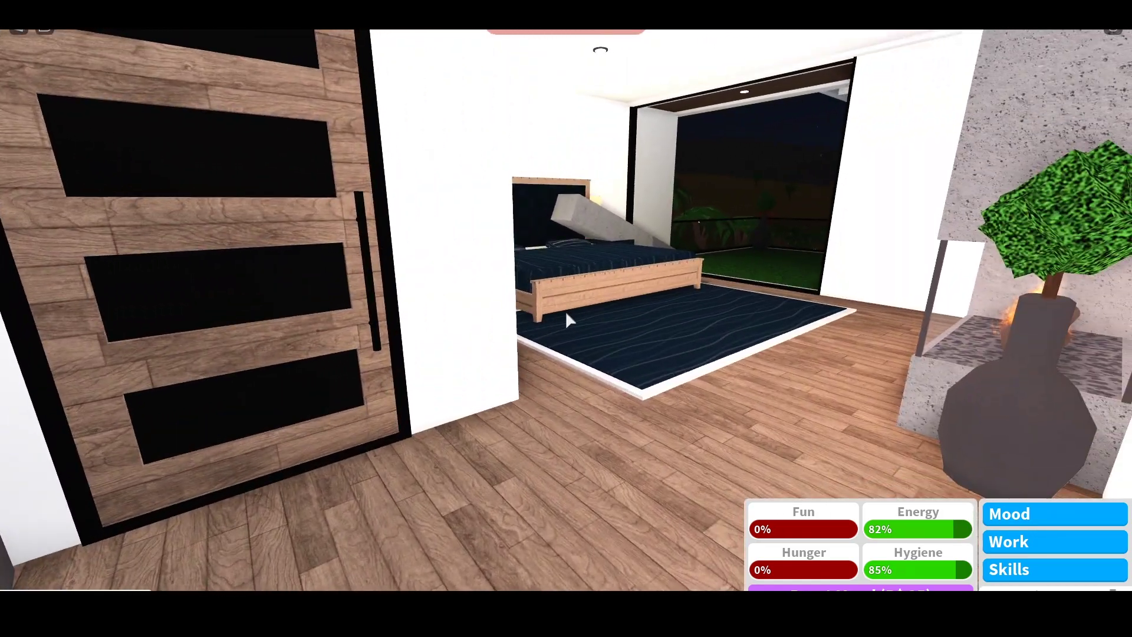
pyautogui.press('Left')
pyautogui.press('Up')
pyautogui.press('Down')
pyautogui.press('Left')
# Re-enter the bedroom briefly, then back out facing down the hallway.
pyautogui.press('Up')
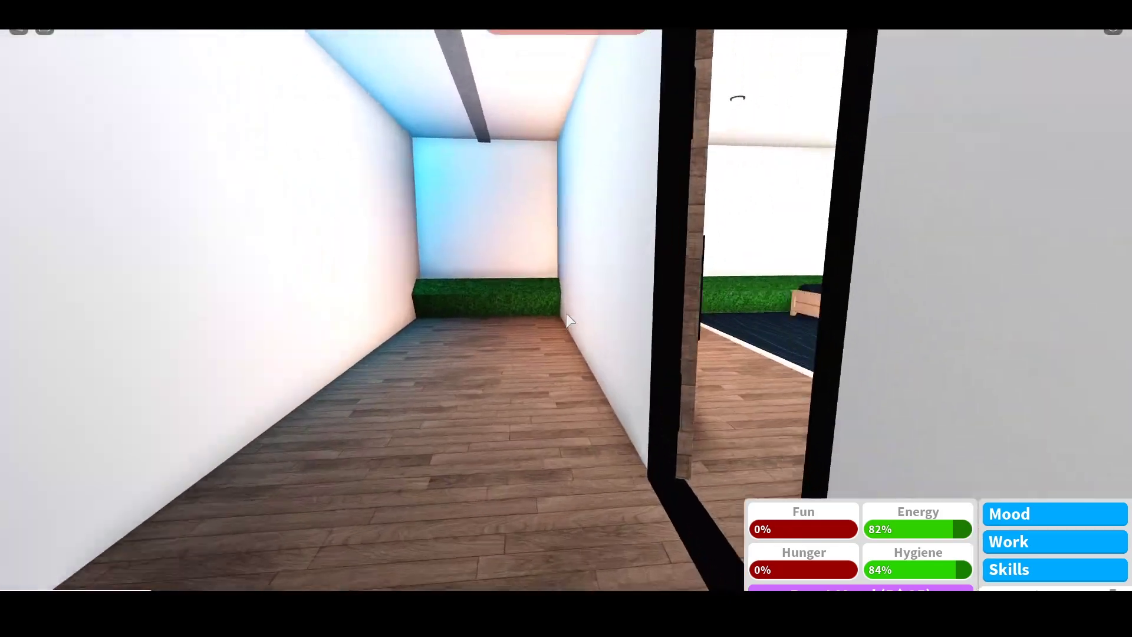
pyautogui.press('Right')
pyautogui.press('Up')
pyautogui.press('Right')
pyautogui.press('Down')
pyautogui.press('Right')
pyautogui.press('Up')
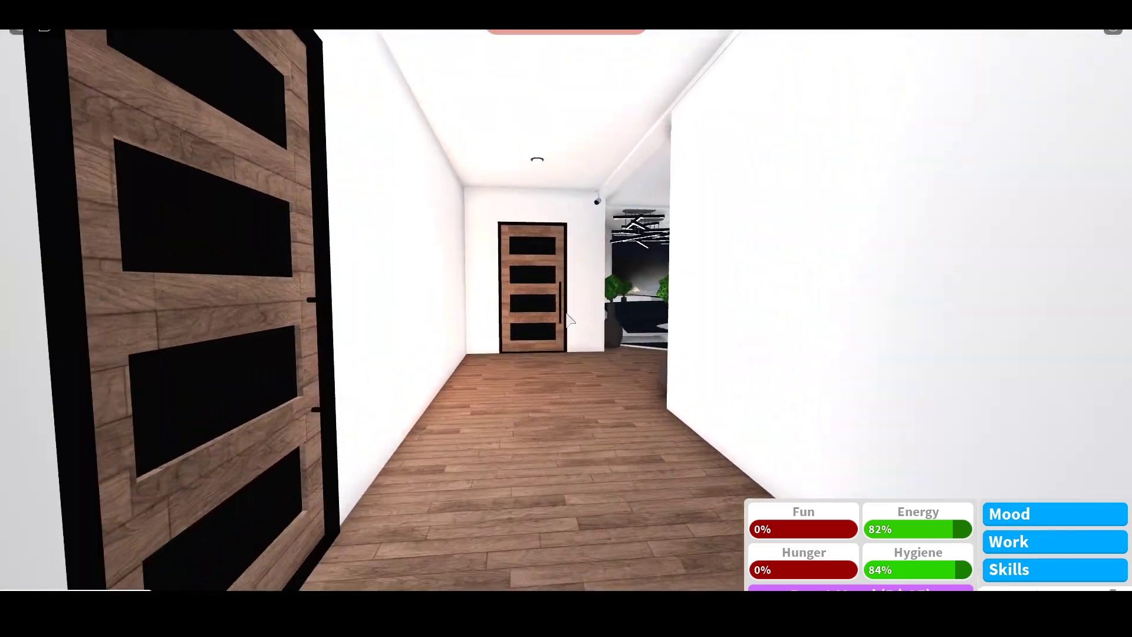
# Walk down the hallway past the kitchen to face the dining table.
pyautogui.press('Right')
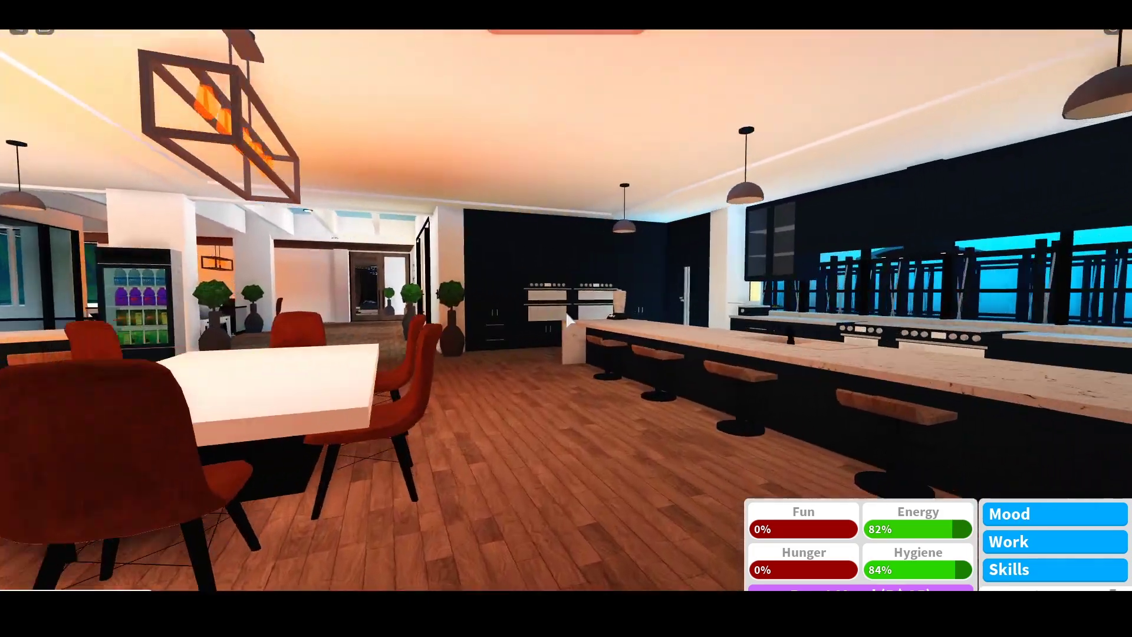
pyautogui.press('Left')
pyautogui.press('Up')
pyautogui.press('Up')
pyautogui.press('Left')
pyautogui.press('Left')
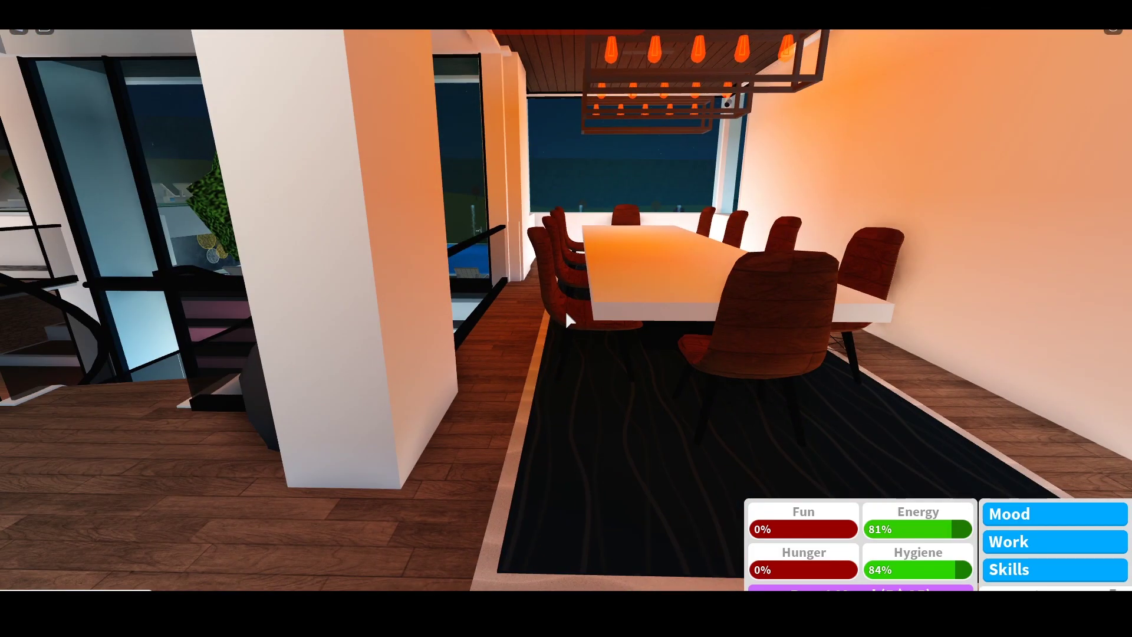
# Walk along the long dining table to the window overlooking the pool.
pyautogui.press('Up')
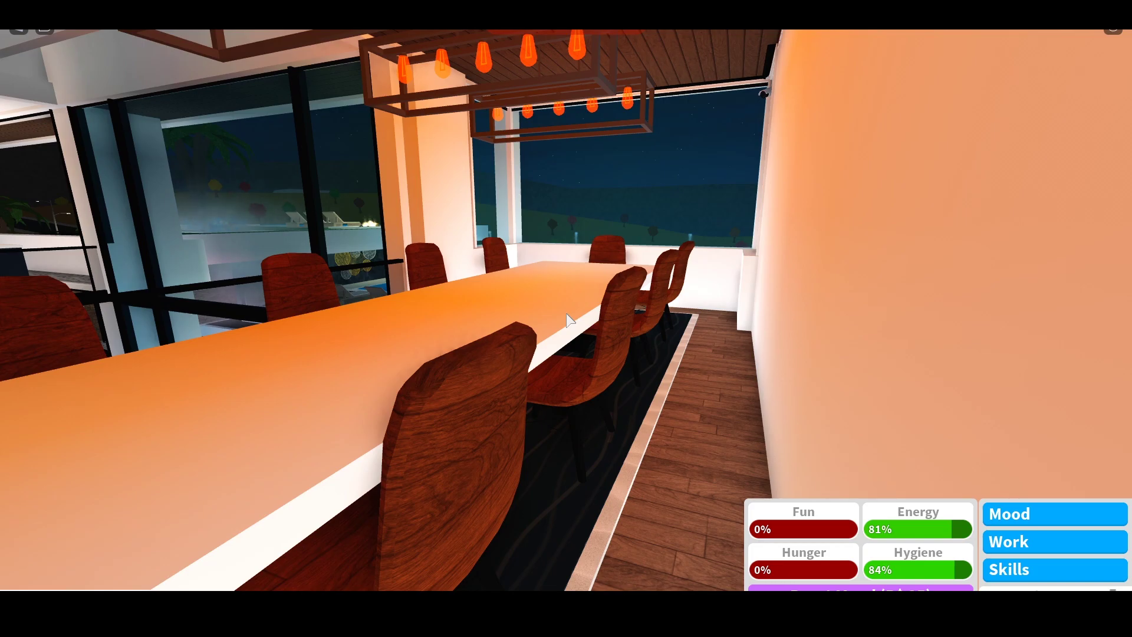
pyautogui.press('Left')
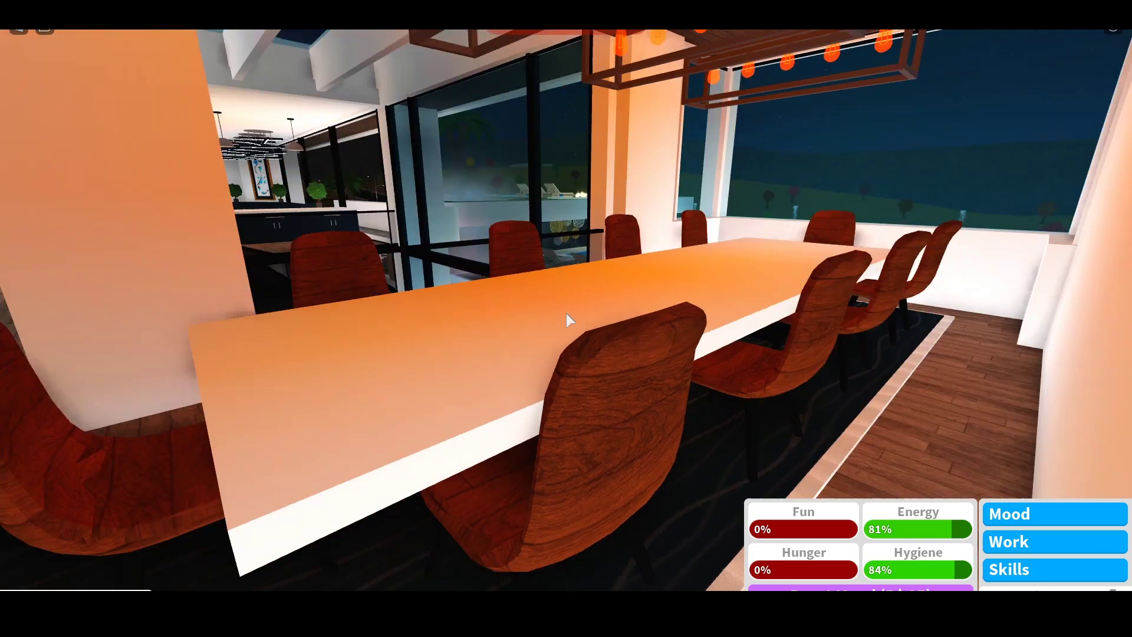
pyautogui.press('Right')
pyautogui.press('Left')
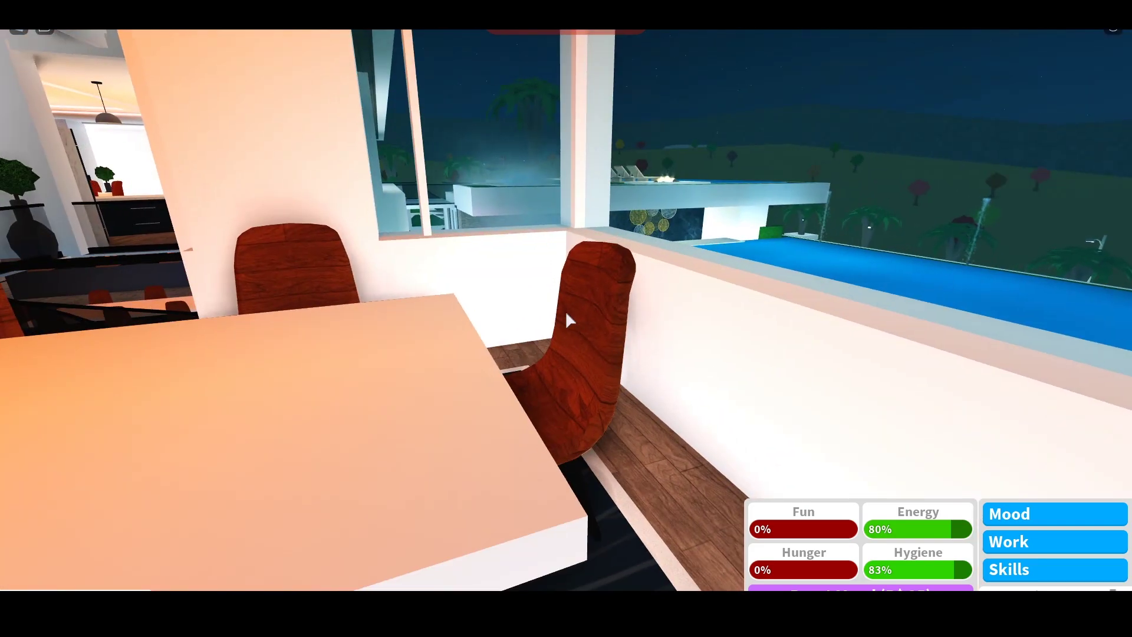
pyautogui.press('Up')
pyautogui.press('Left')
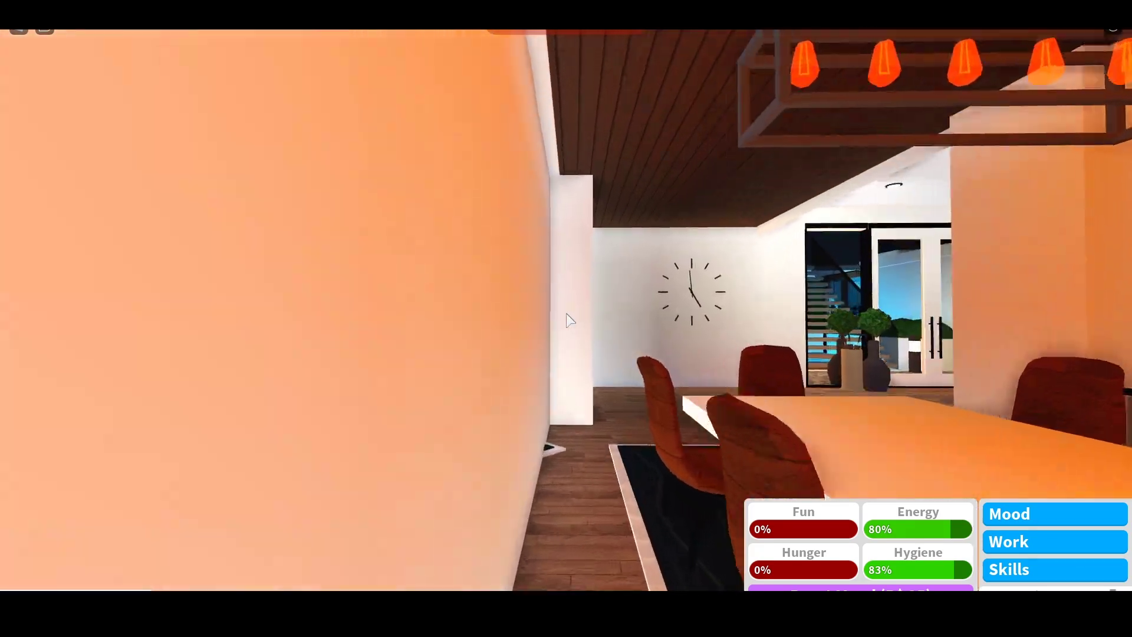
# Walk past the wall clock and through the glass double doors, looking back.
pyautogui.press('Up')
pyautogui.press('Left')
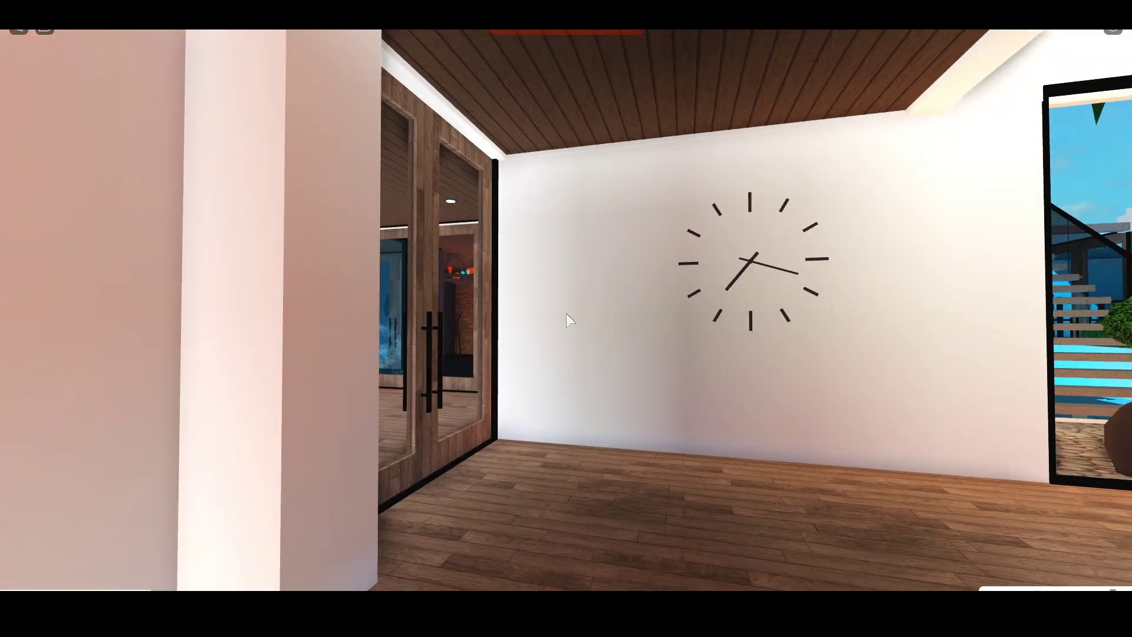
pyautogui.press('Left')
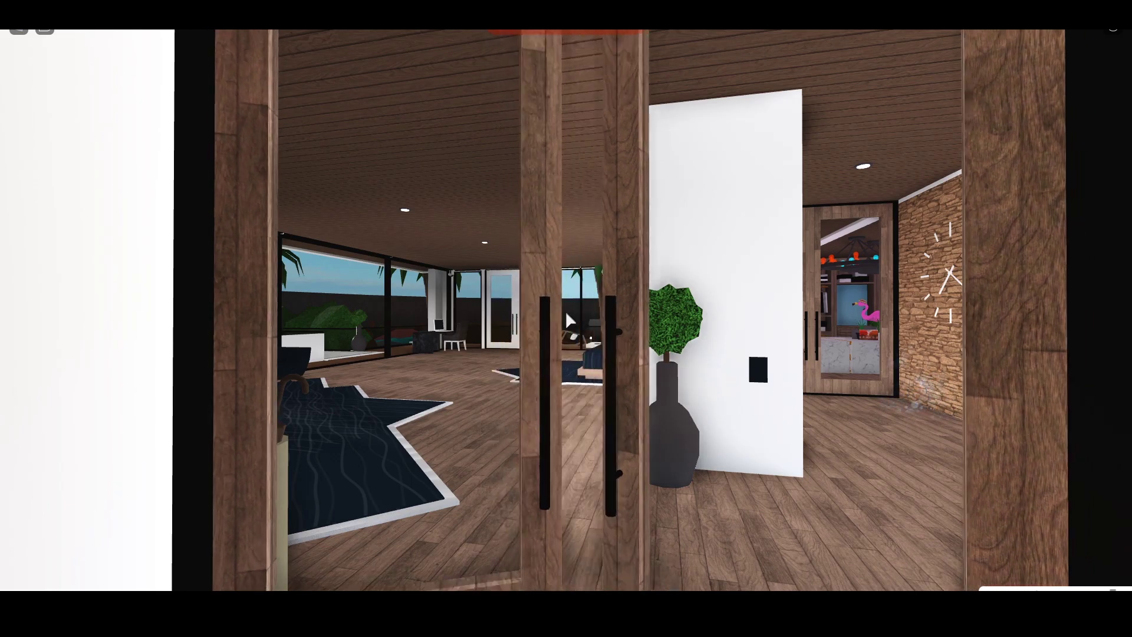
pyautogui.press('Up')
pyautogui.press('Right')
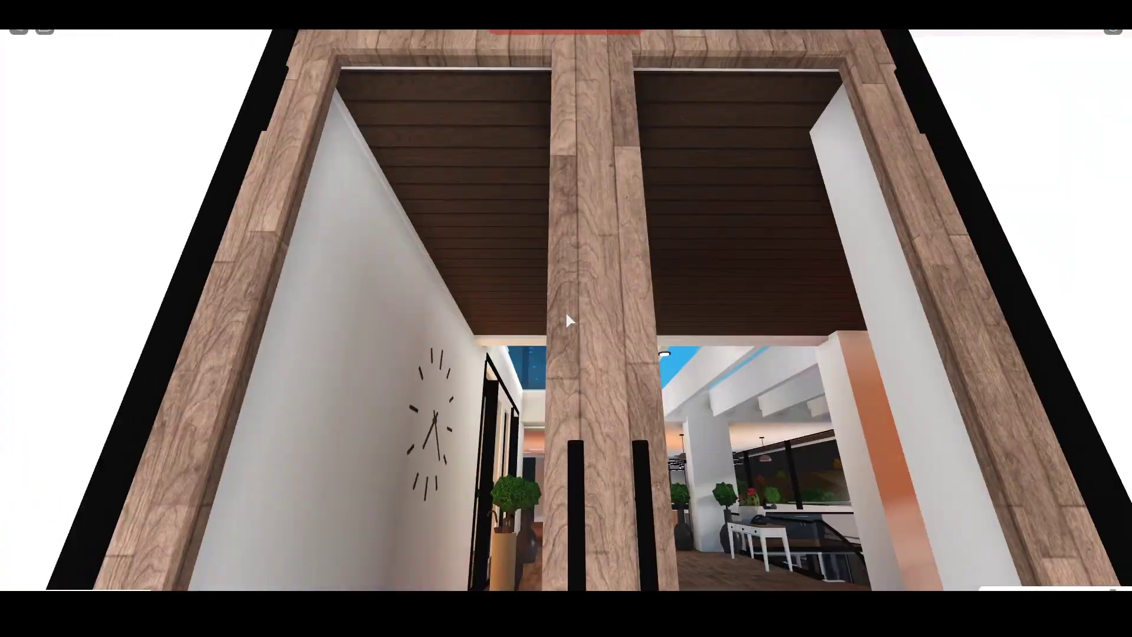
pyautogui.press('Left')
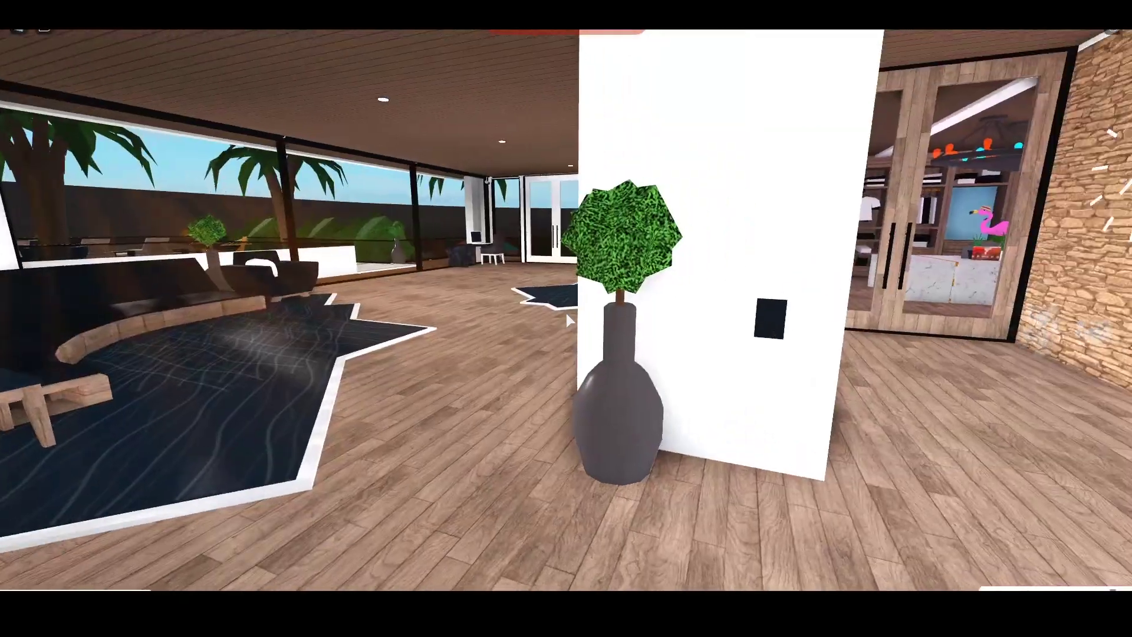
# Tour the living room past the plant pillar, sofa, umbrella stand and armchair.
pyautogui.press('Left')
pyautogui.press('Right')
pyautogui.press('Up')
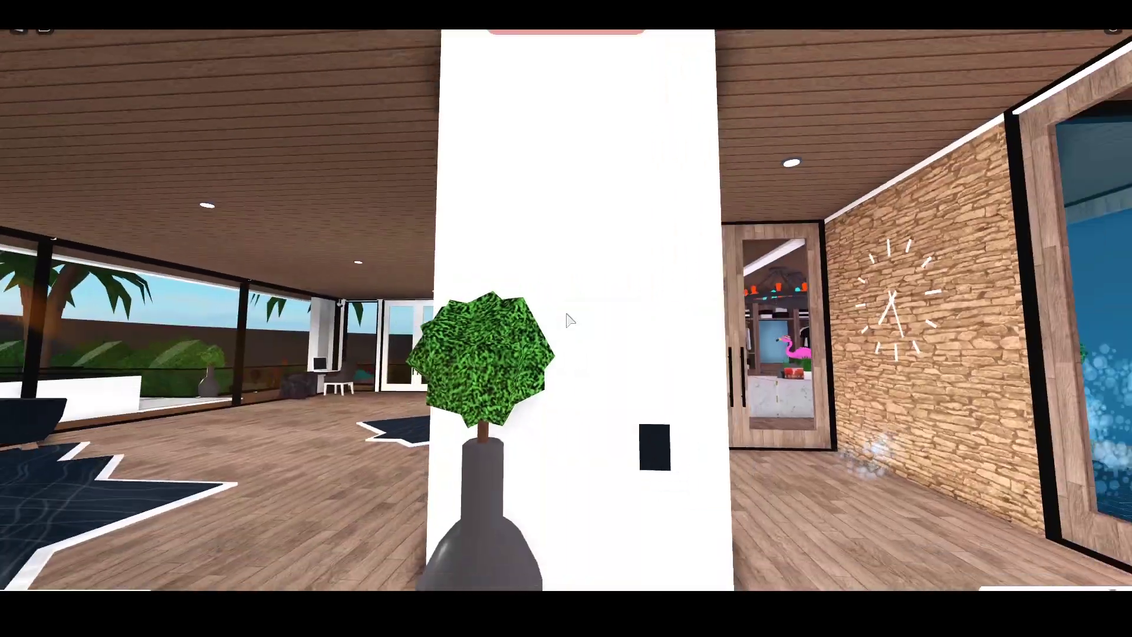
pyautogui.press('Left')
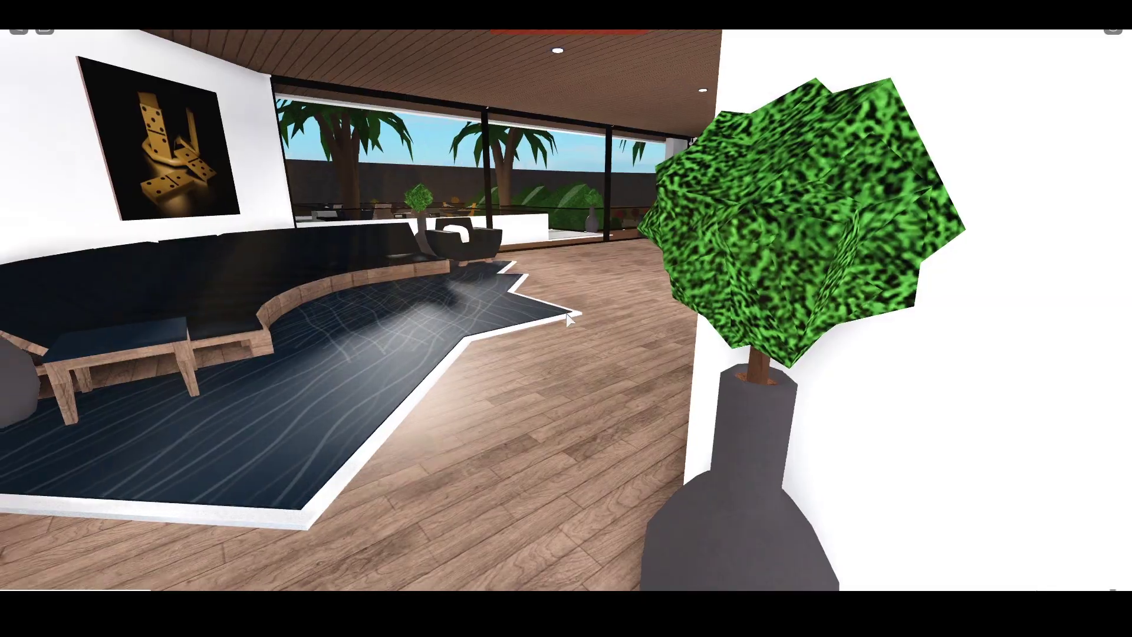
pyautogui.press('Left')
pyautogui.press('Left')
pyautogui.press('Up')
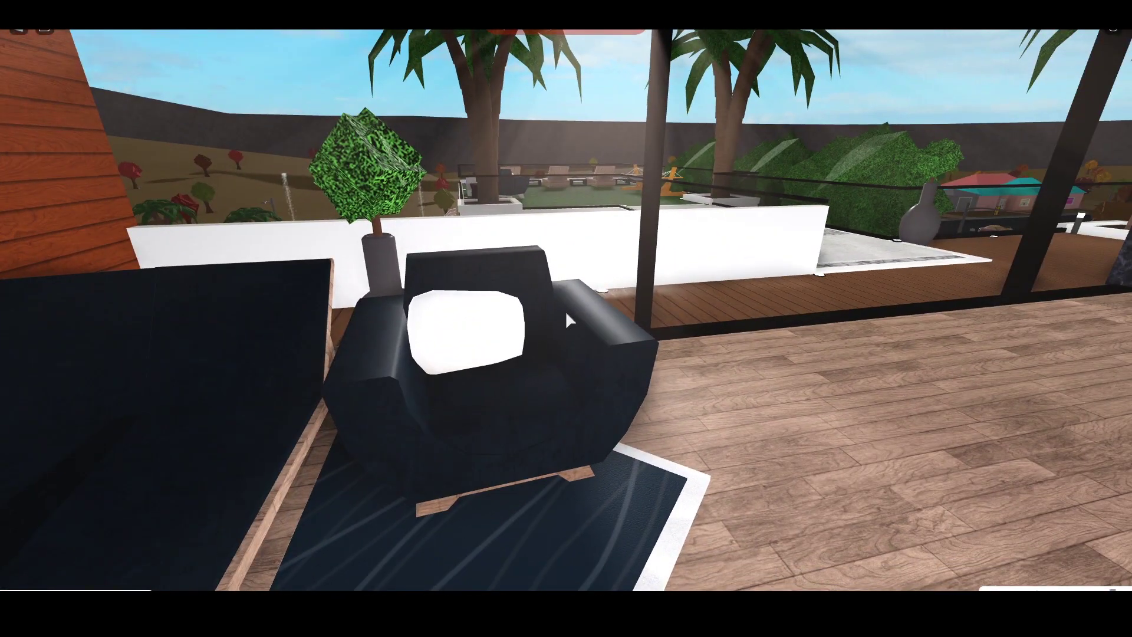
pyautogui.press('Right')
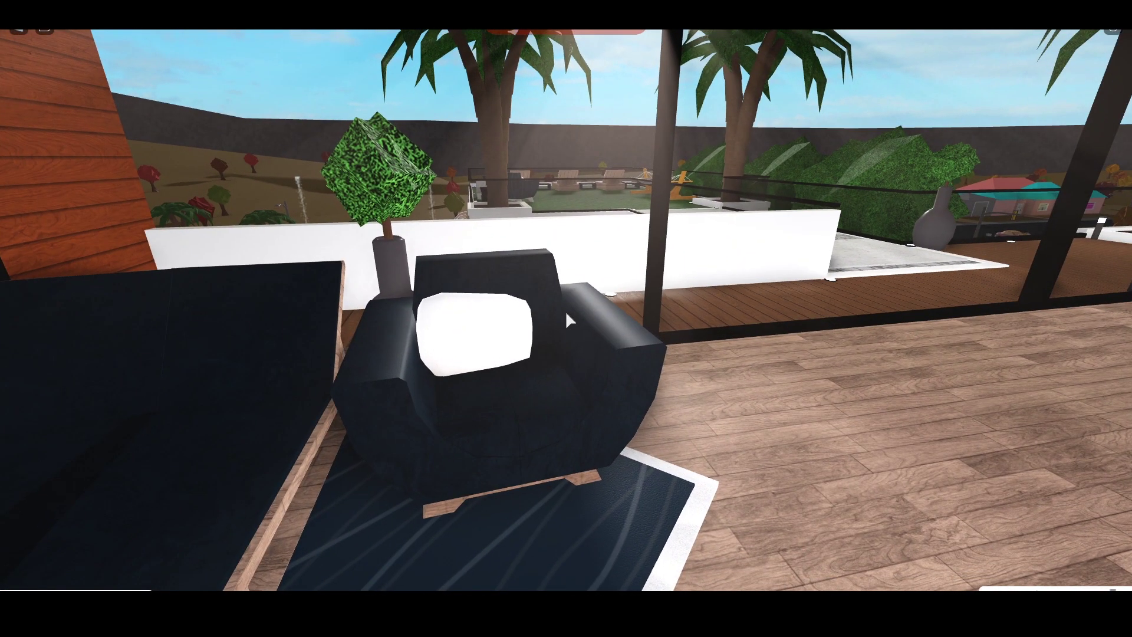
# Look around the bedroom's chandelier, deck windows, rocking chair and desk.
pyautogui.press('Up')
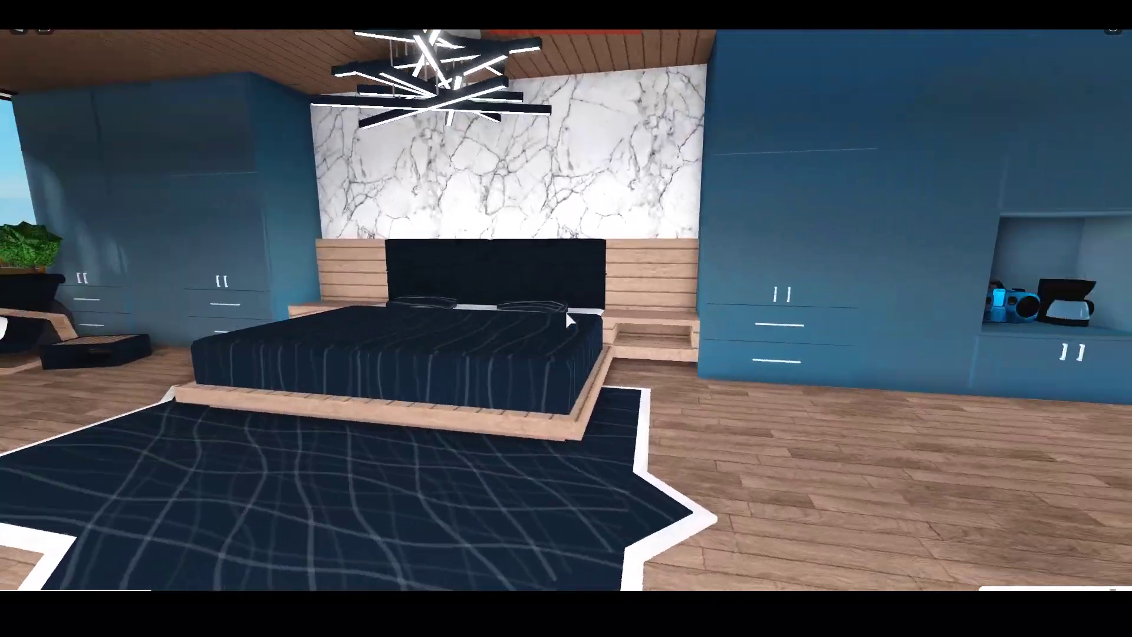
pyautogui.press('Right')
pyautogui.press('Left')
pyautogui.press('Up')
pyautogui.press('Left')
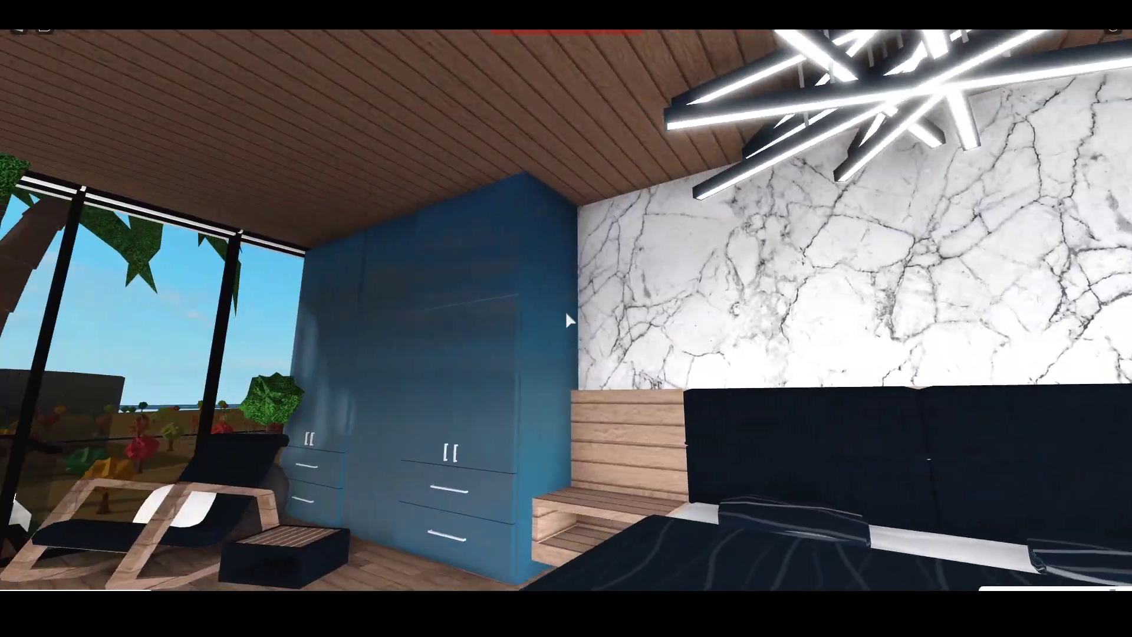
pyautogui.press('Right')
pyautogui.press('Left')
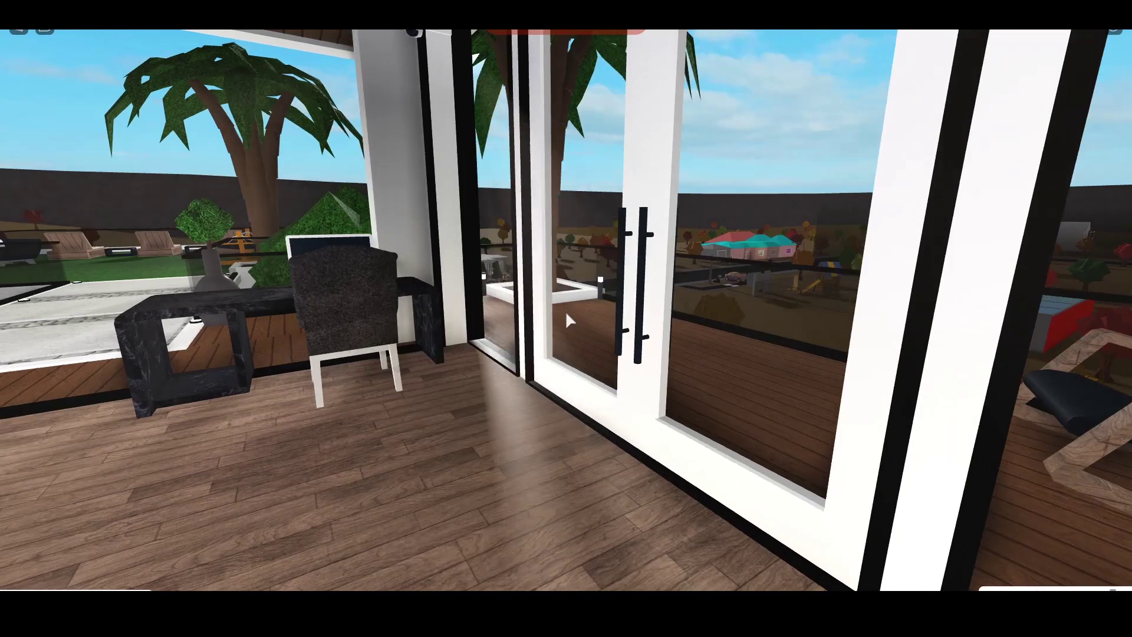
pyautogui.press('Up')
pyautogui.press('Right')
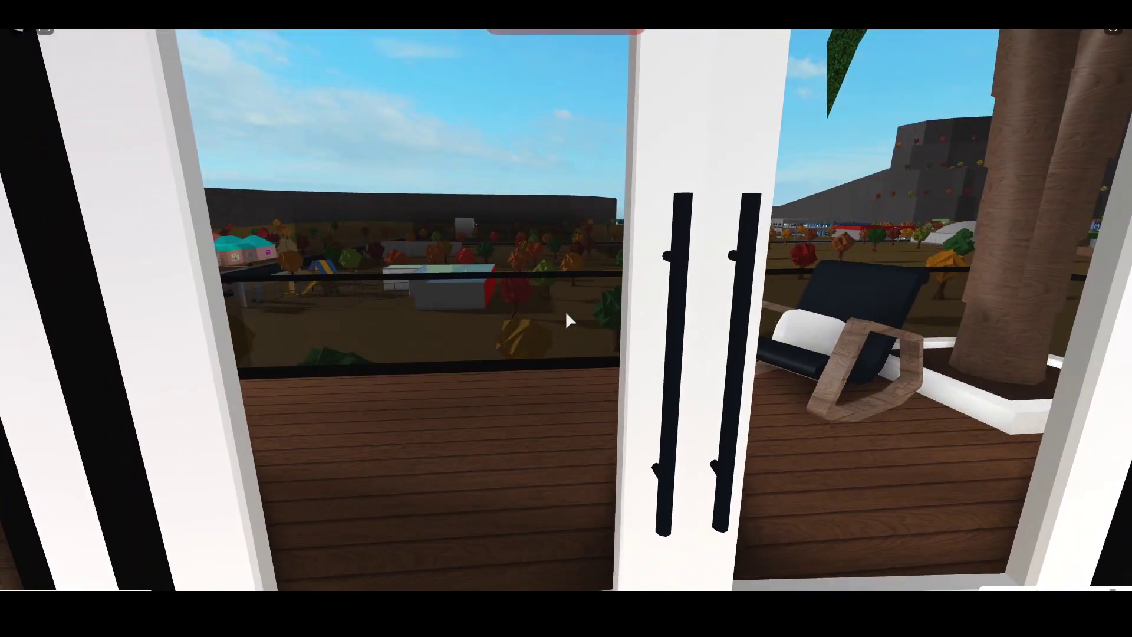
# Survey the landscape, house wall and palm tree from the deck, then reach the walkway.
pyautogui.press('Left')
pyautogui.press('Right')
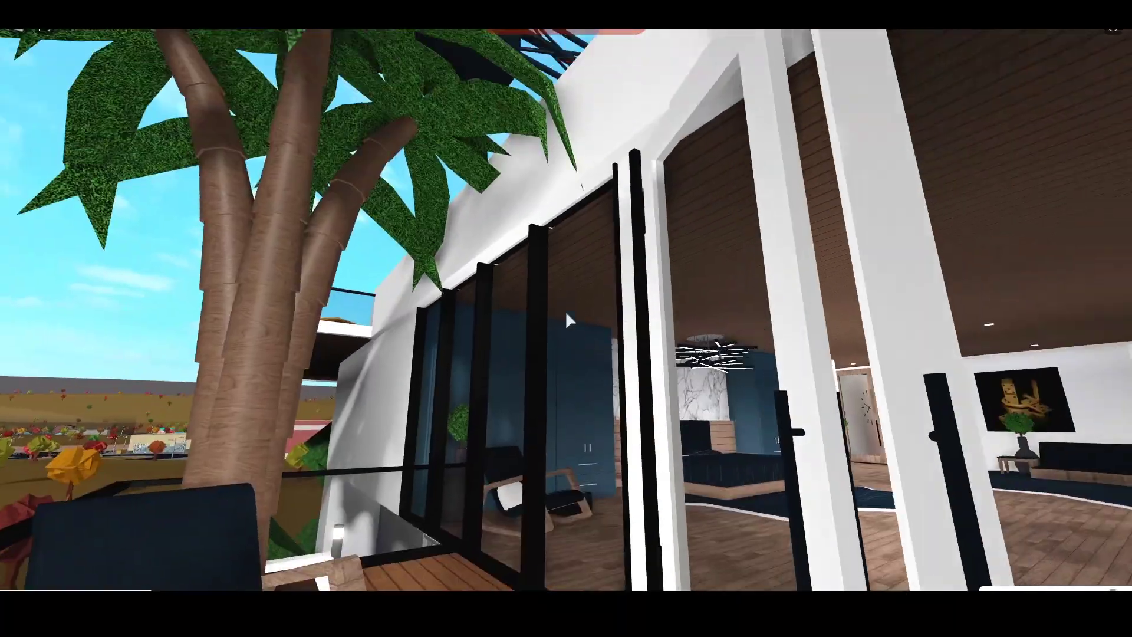
pyautogui.press('Left')
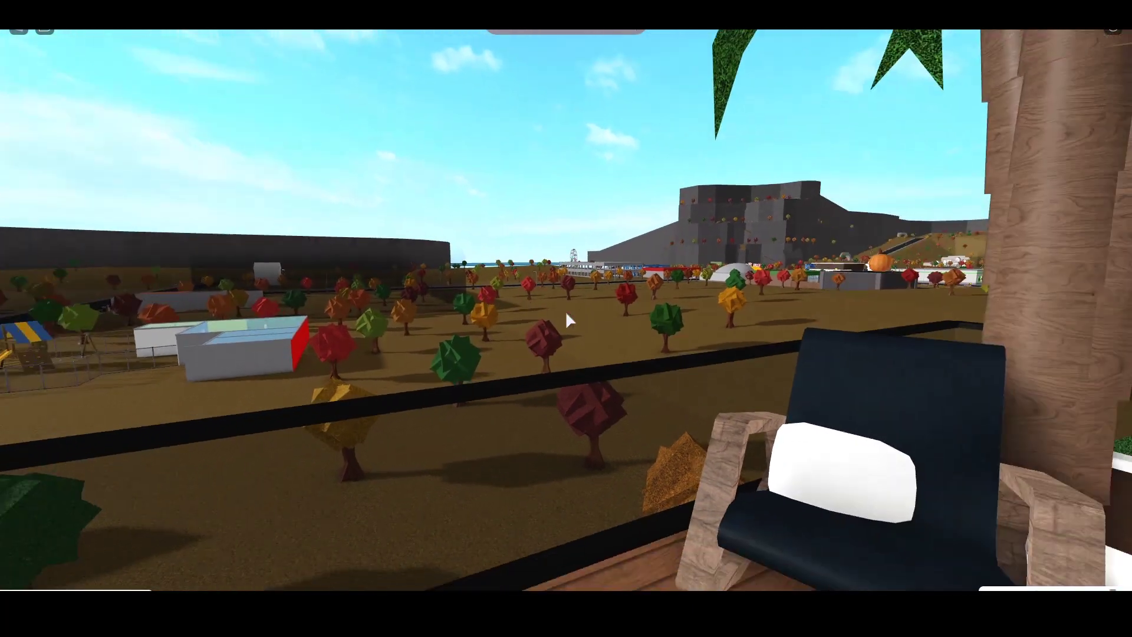
pyautogui.press('Right')
pyautogui.press('Left')
pyautogui.press('Right')
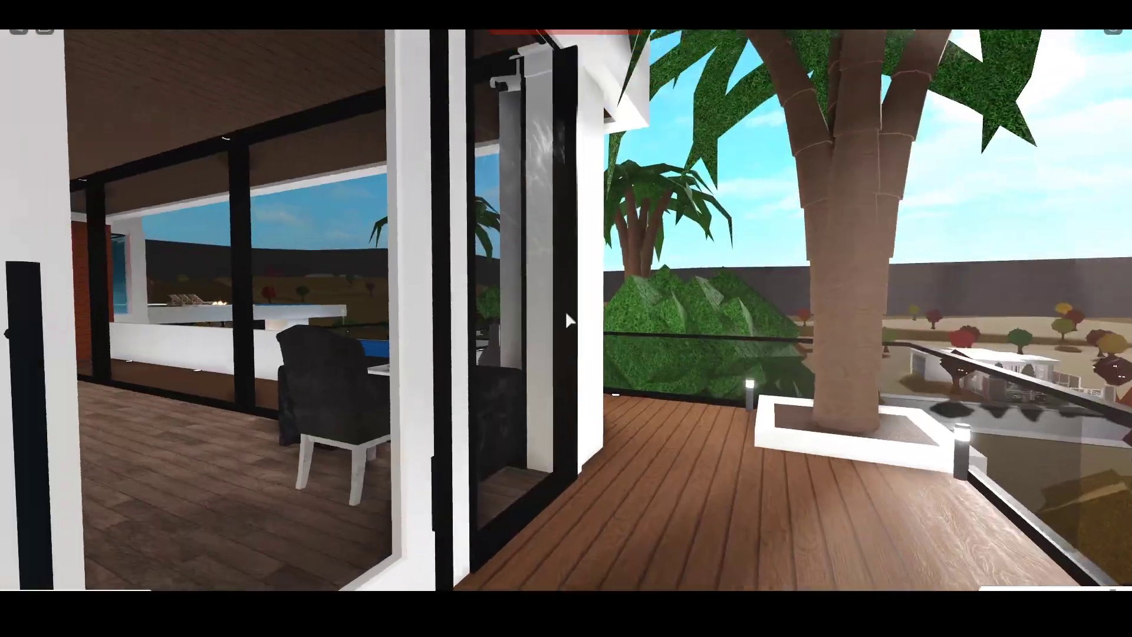
pyautogui.press('Right')
pyautogui.press('Left')
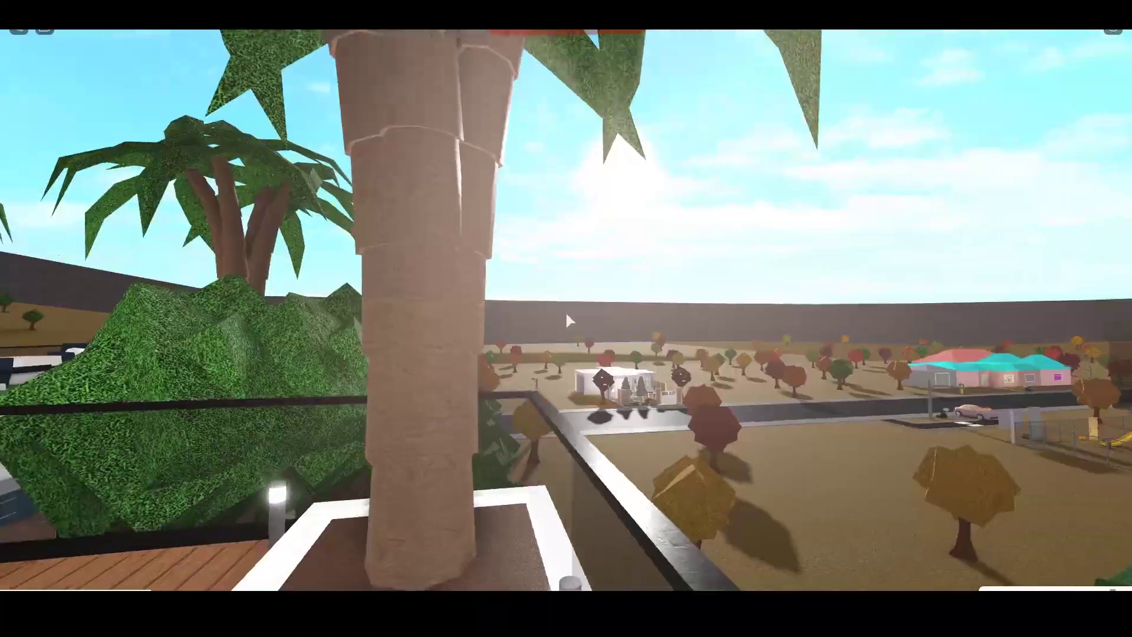
pyautogui.press('Left')
# Step from the walkway onto the lawn and walk past the poolside loungers.
pyautogui.press('Right')
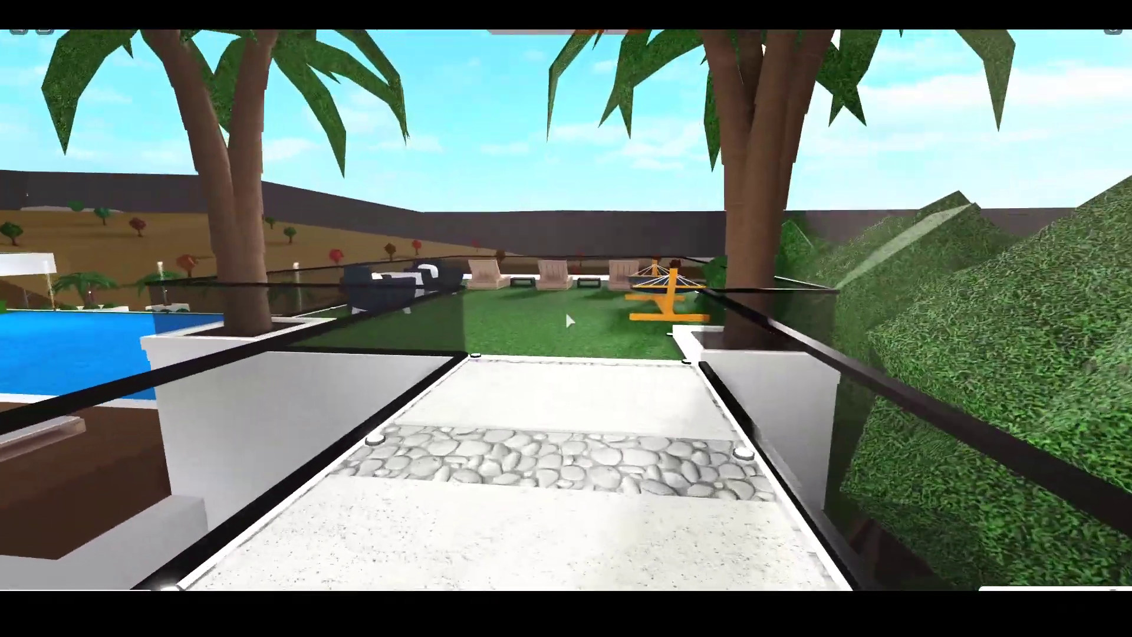
pyautogui.press('Up')
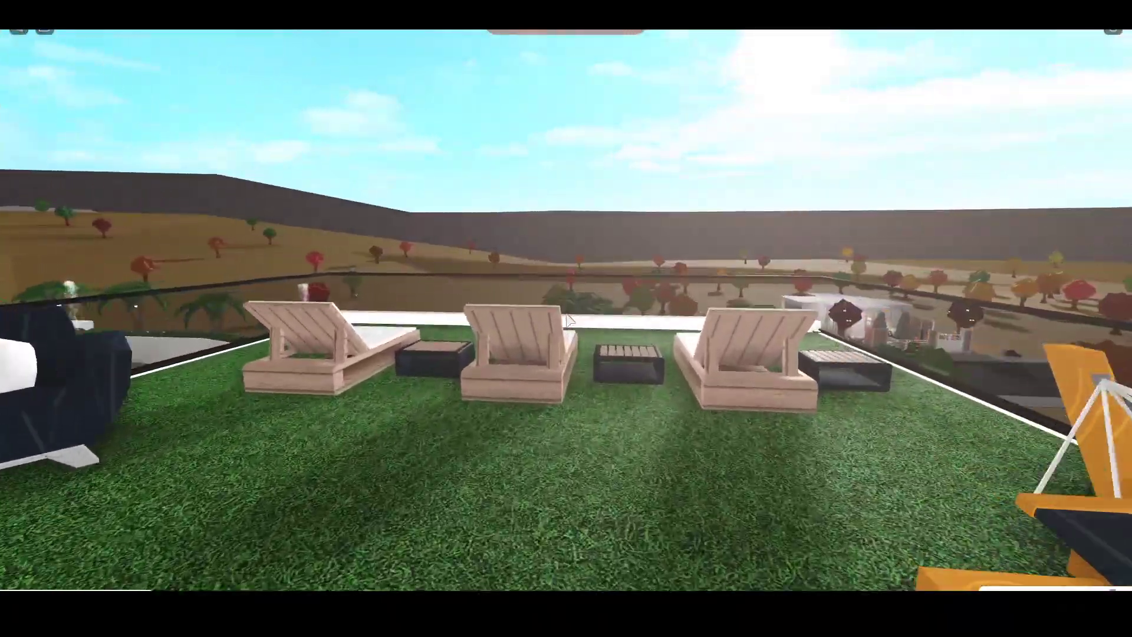
pyautogui.press('Up')
pyautogui.press('Left')
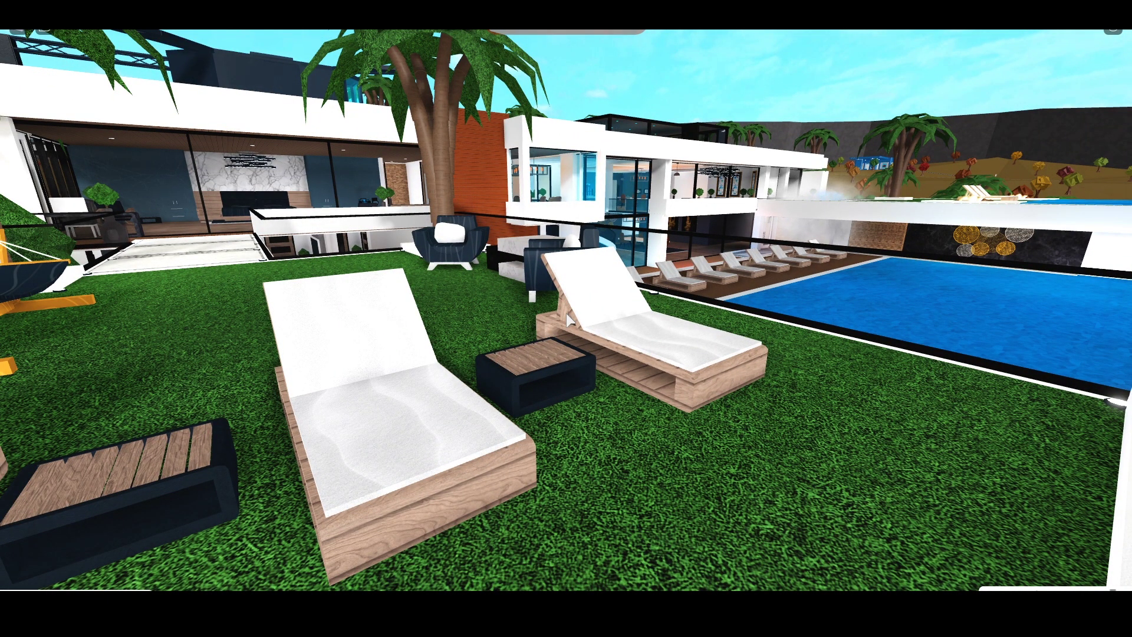
pyautogui.press('Left')
pyautogui.press('Up')
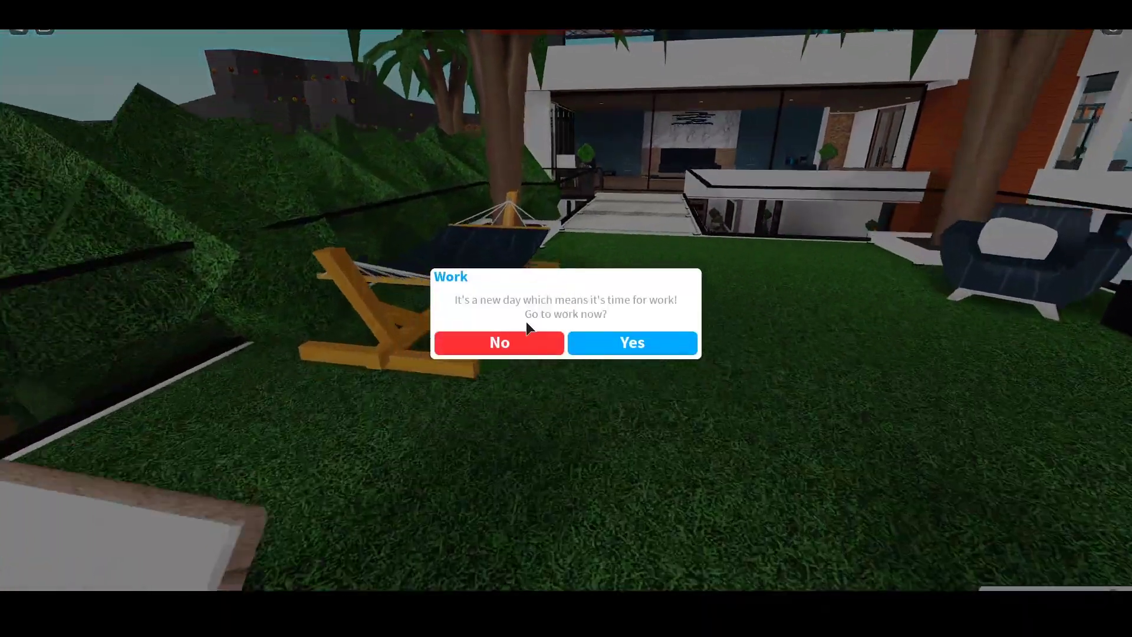
# View the hammock, loungers and house from above.
pyautogui.press('Up')
pyautogui.press('Right')
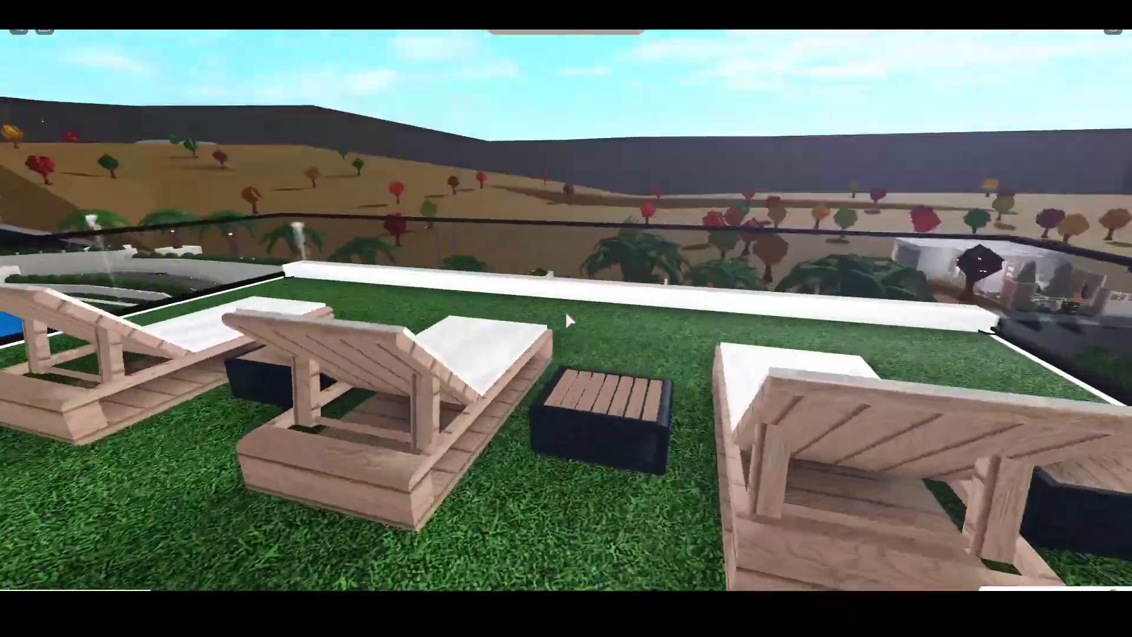
pyautogui.press('Up')
pyautogui.press('Right')
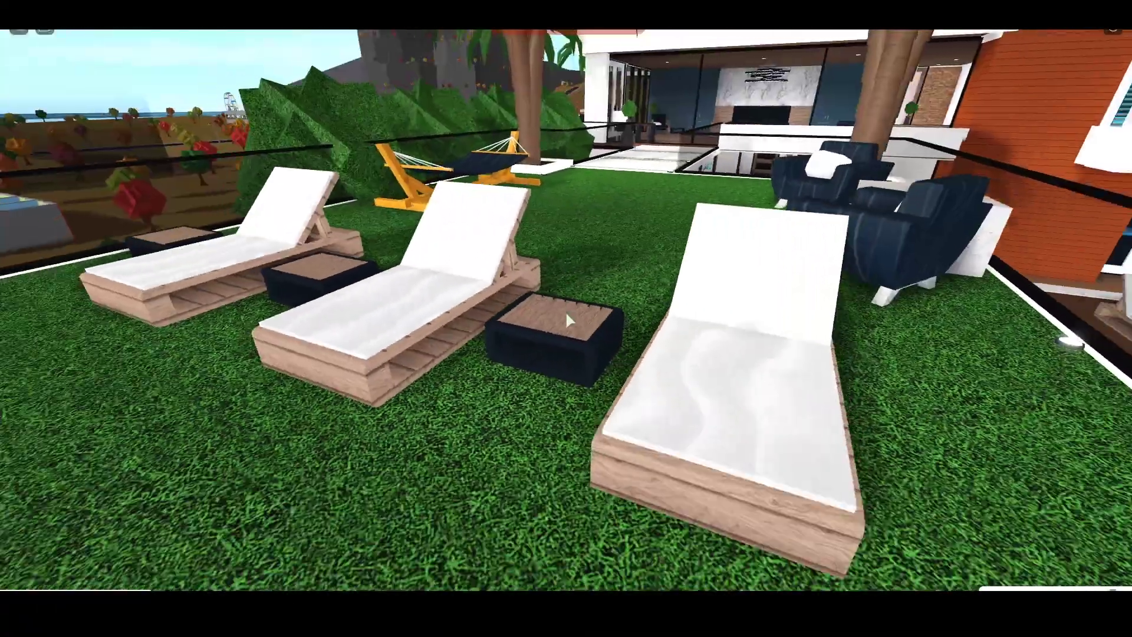
pyautogui.press('Up')
pyautogui.press('Up')
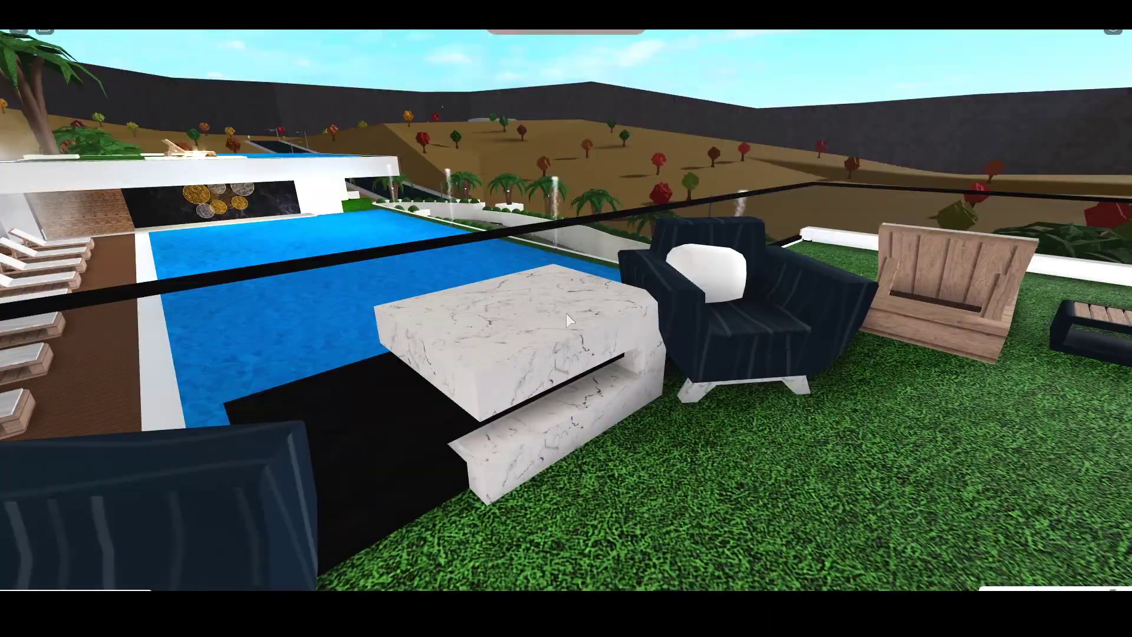
pyautogui.scroll(-10, 568, 323)
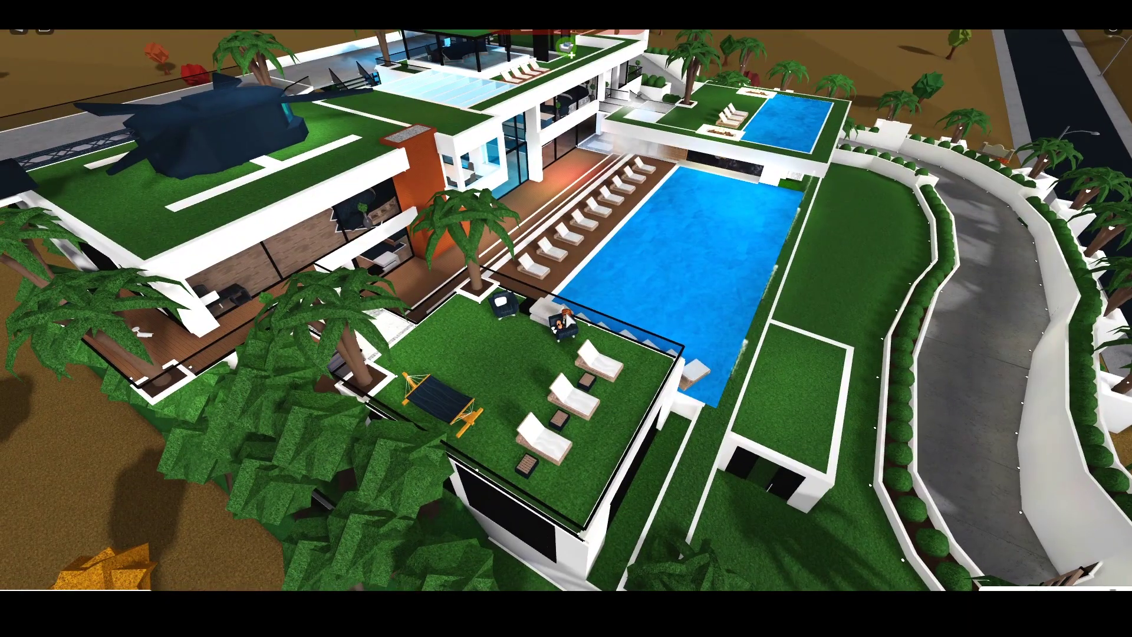
pyautogui.scroll(10, 568, 317)
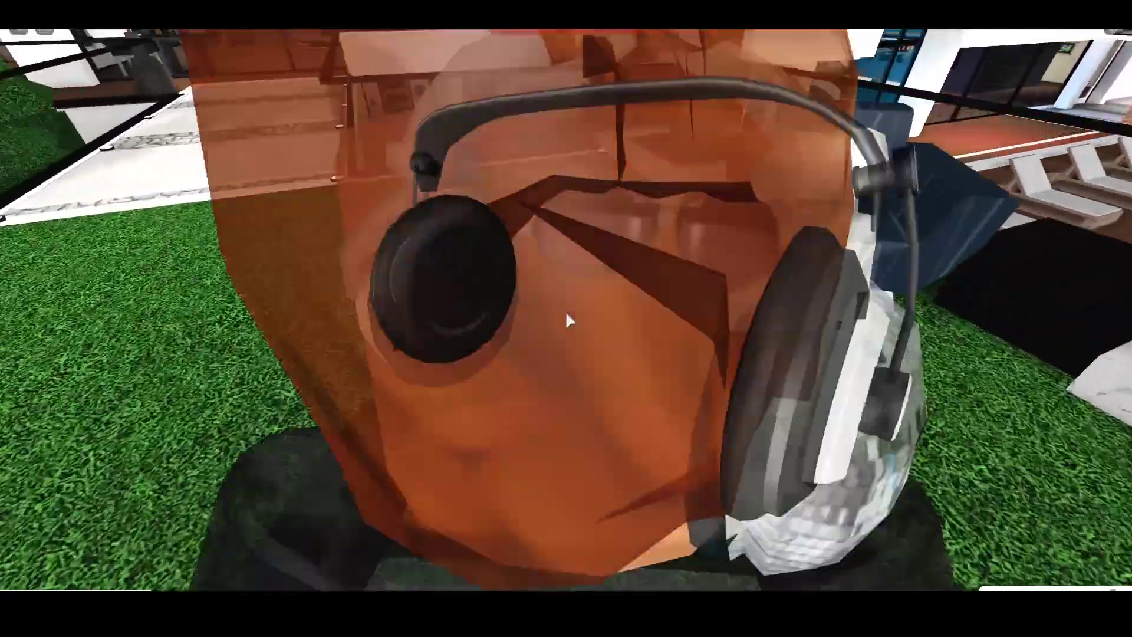
# Walk back along the walkway and deck to face the bedroom interior.
pyautogui.press('Up')
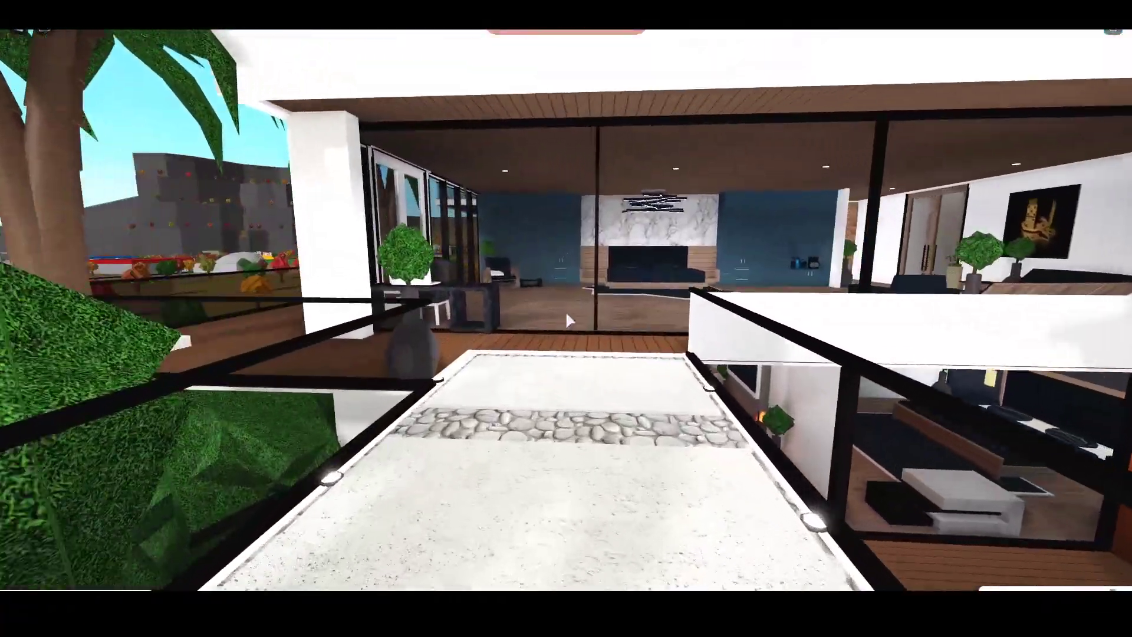
pyautogui.press('Right')
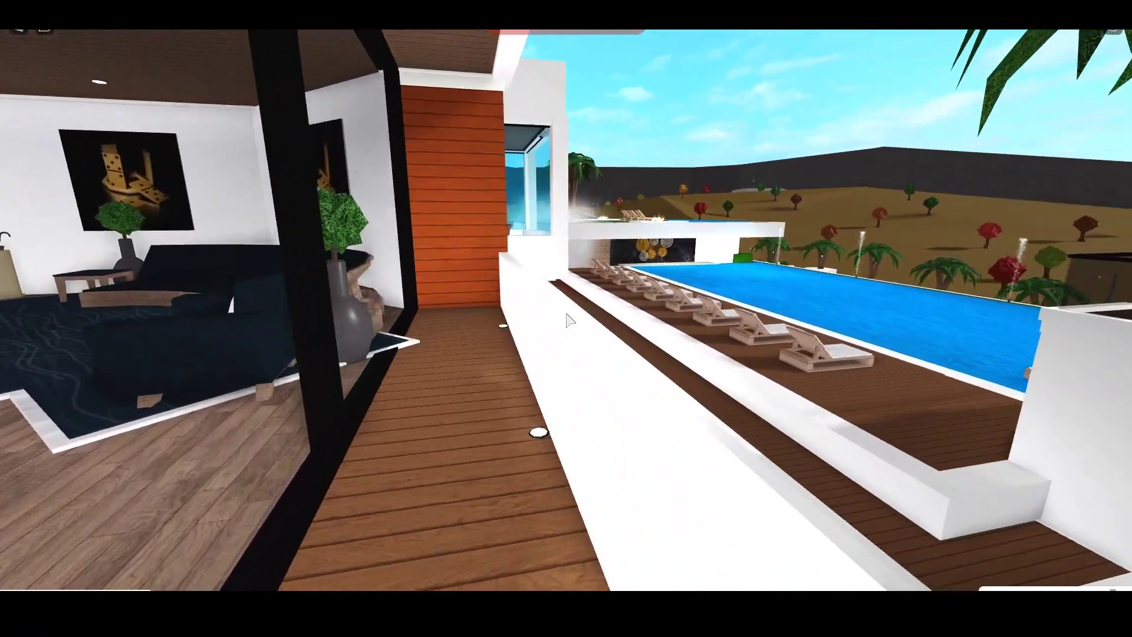
pyautogui.press('Right')
pyautogui.press('Left')
pyautogui.press('Left')
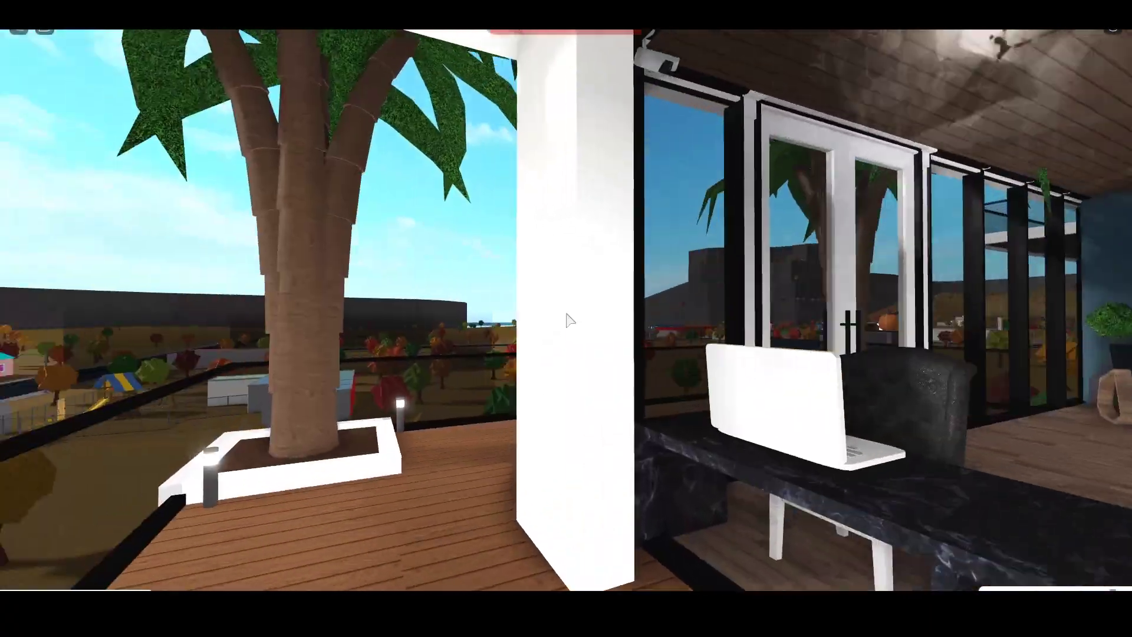
# Walk from the deck into the bedroom, heading for the hallway and bathroom.
pyautogui.press('Right')
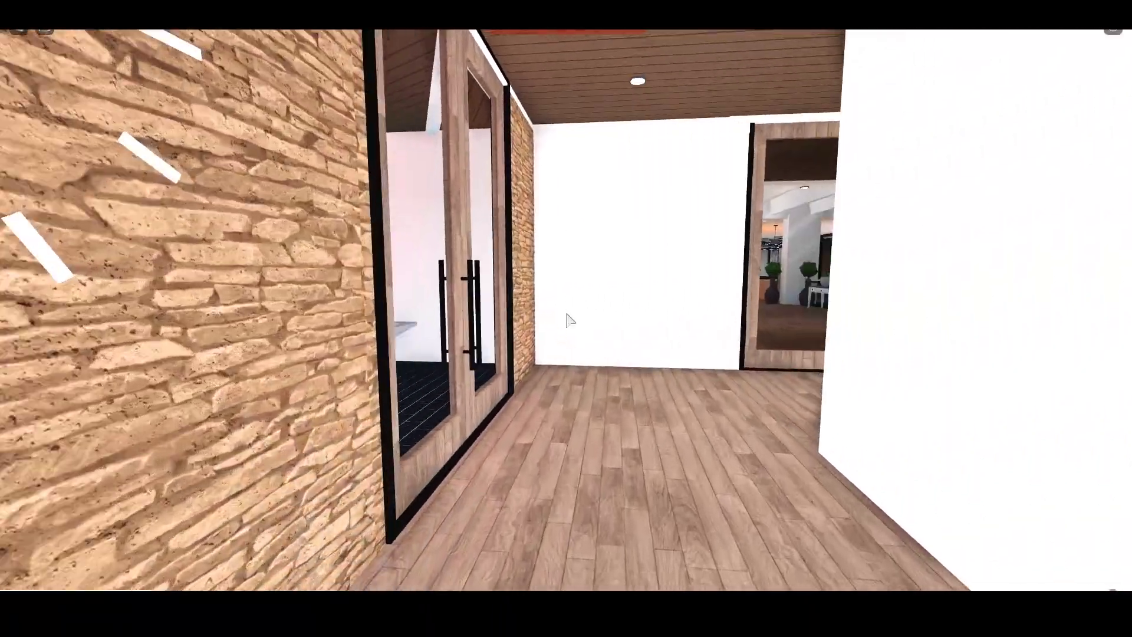
# Walk past the shower toward the black bathtub and open the glass shower doors.
pyautogui.press('w')
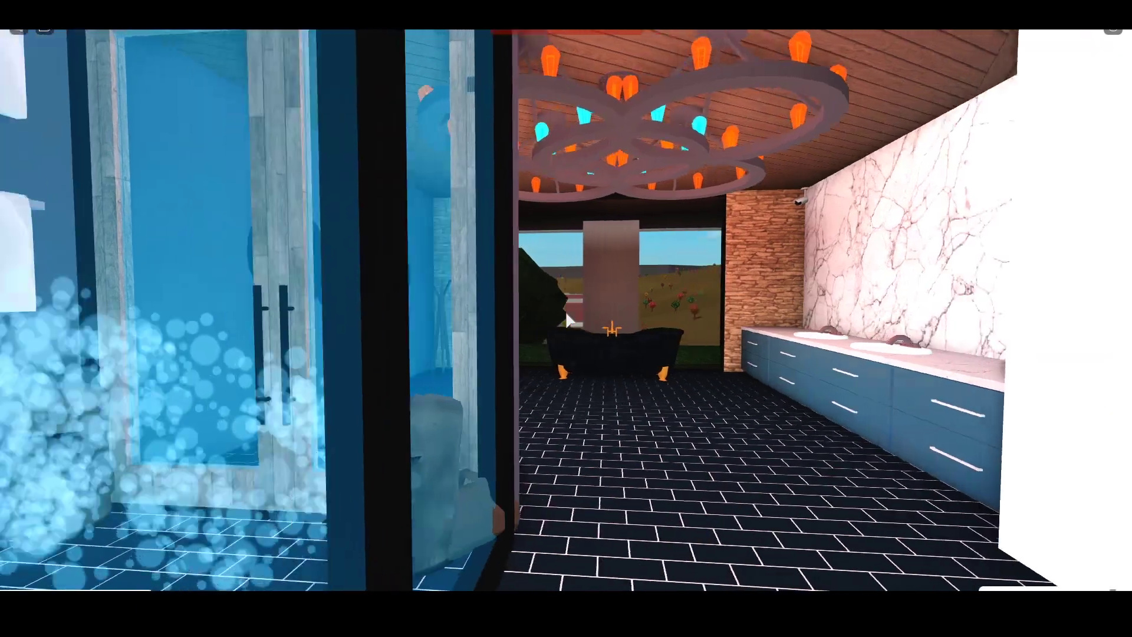
pyautogui.press('d')
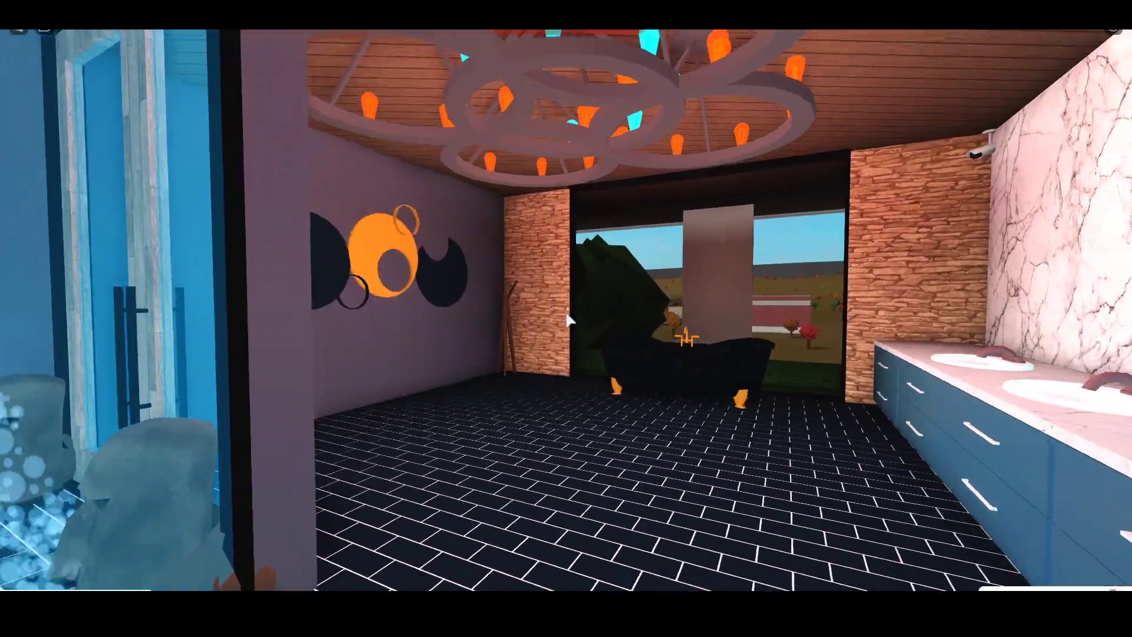
pyautogui.press('w')
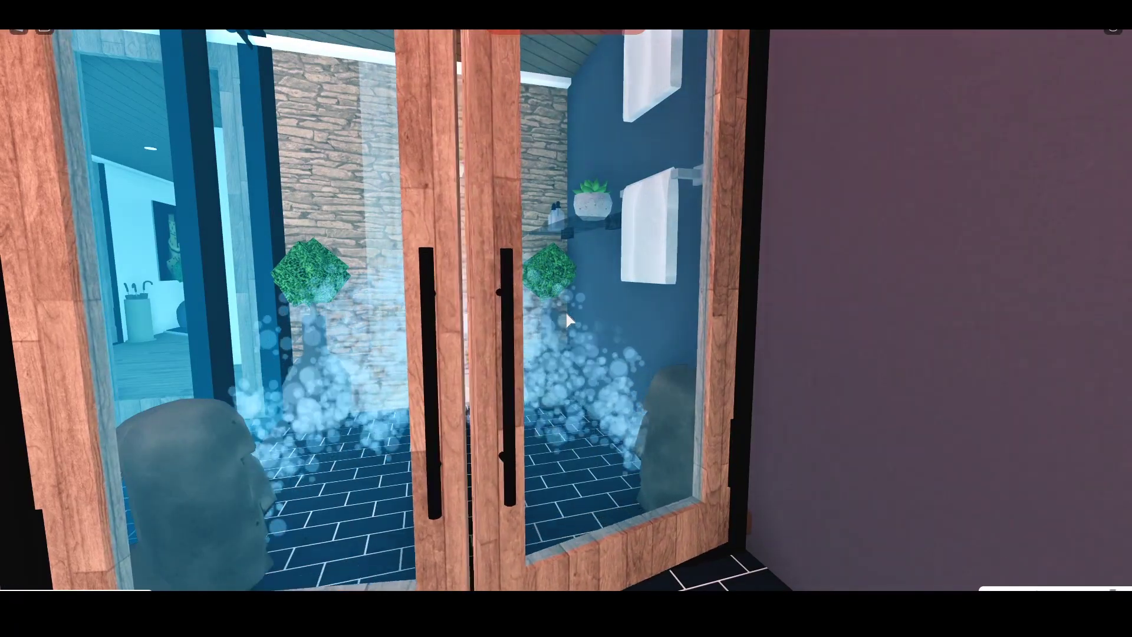
pyautogui.click(568, 321)
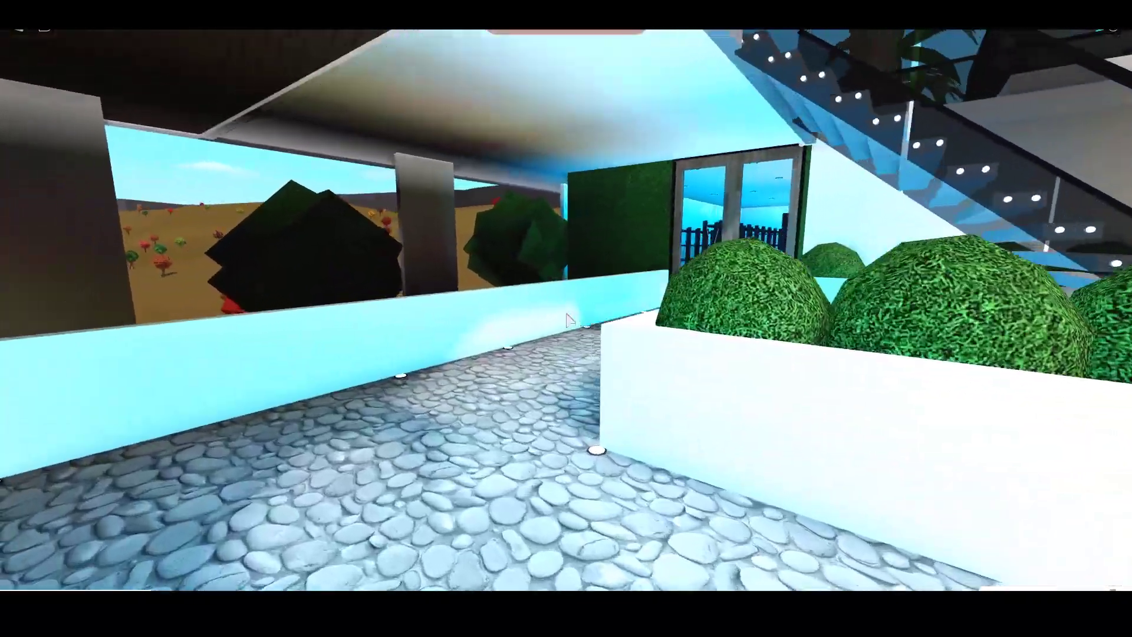
pyautogui.press('w')
pyautogui.press('w')
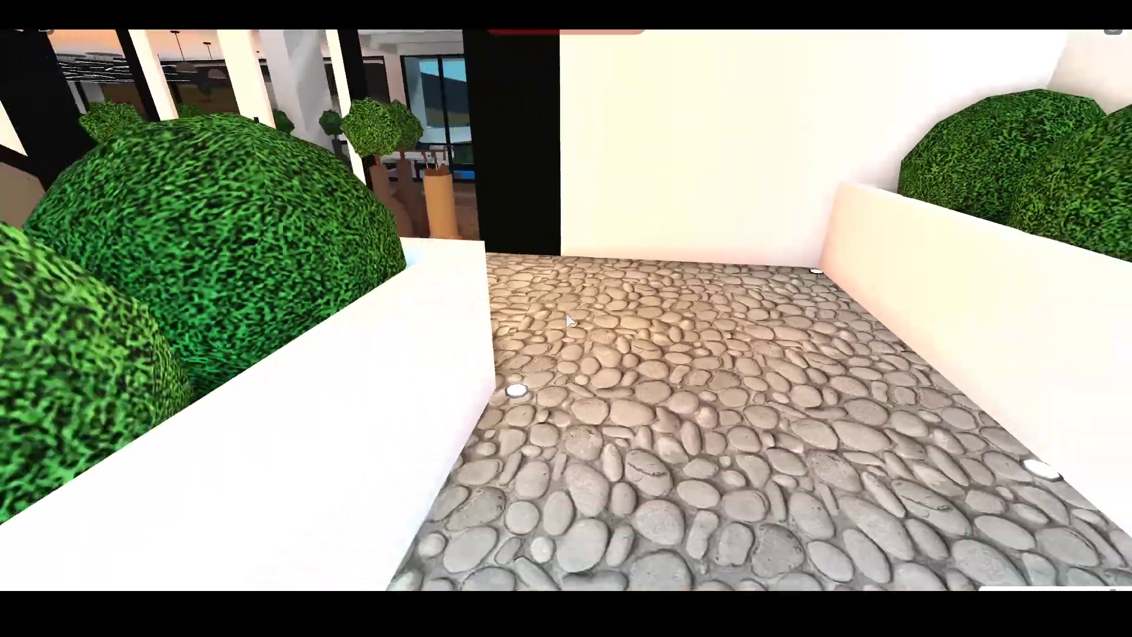
# Walk the cobblestone path and glass floor, view the food plate, then reach the glass doors.
pyautogui.press('w')
pyautogui.press('w')
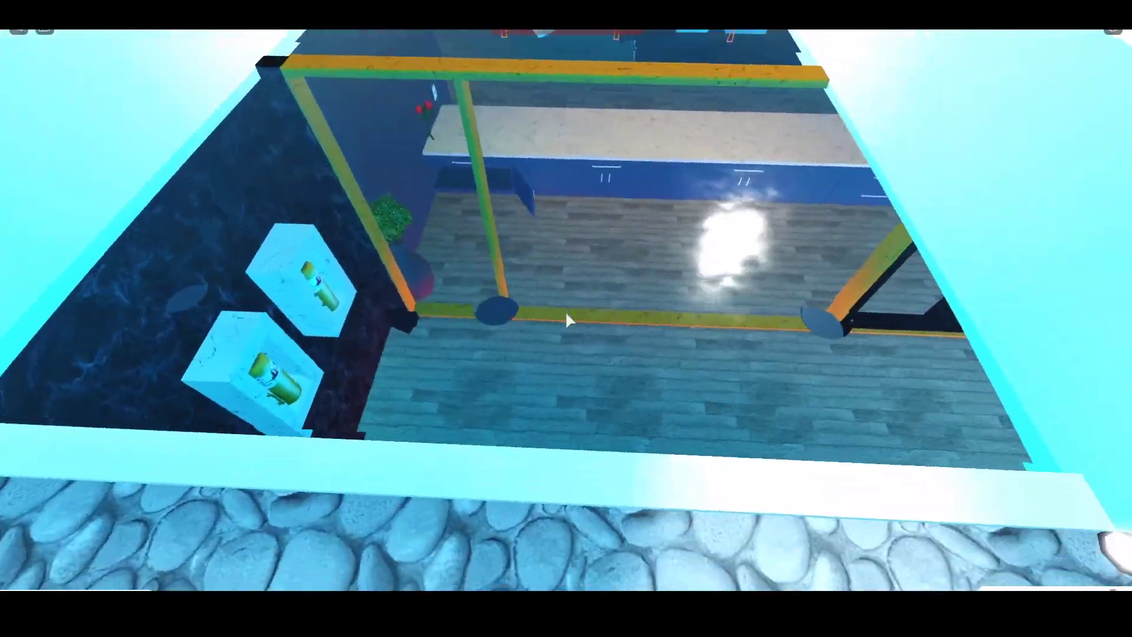
pyautogui.press('w')
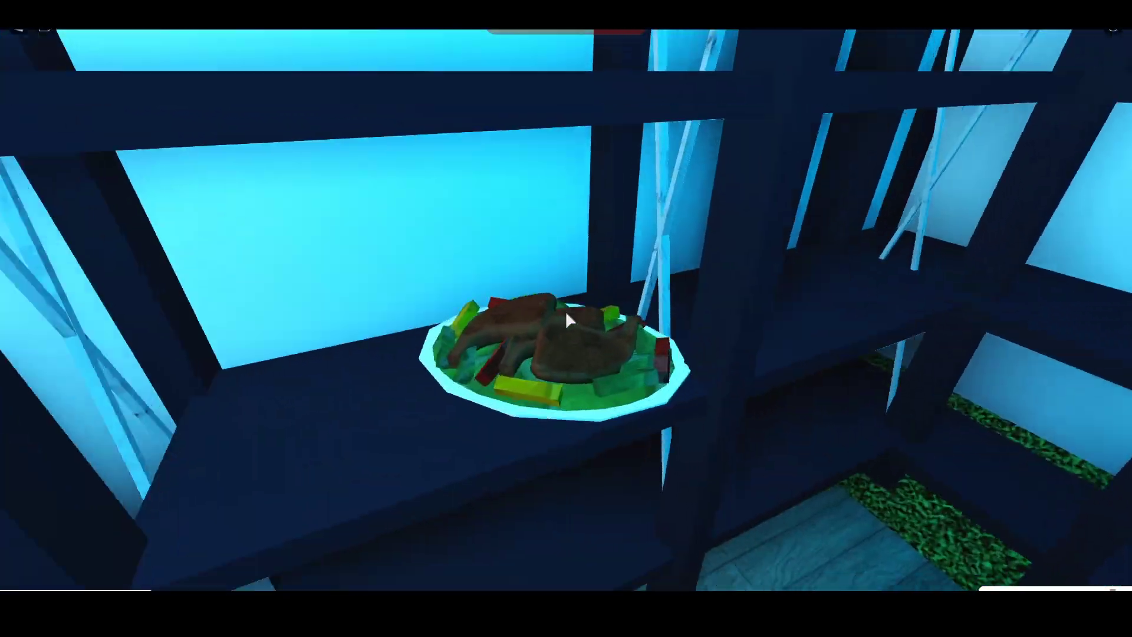
pyautogui.press('w')
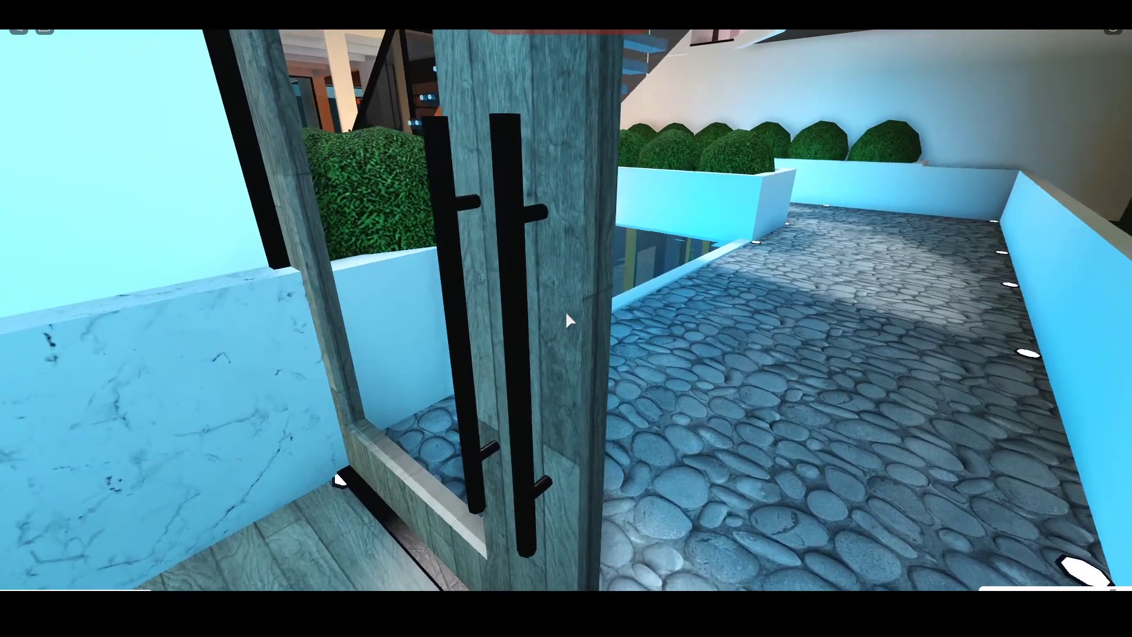
pyautogui.press('w')
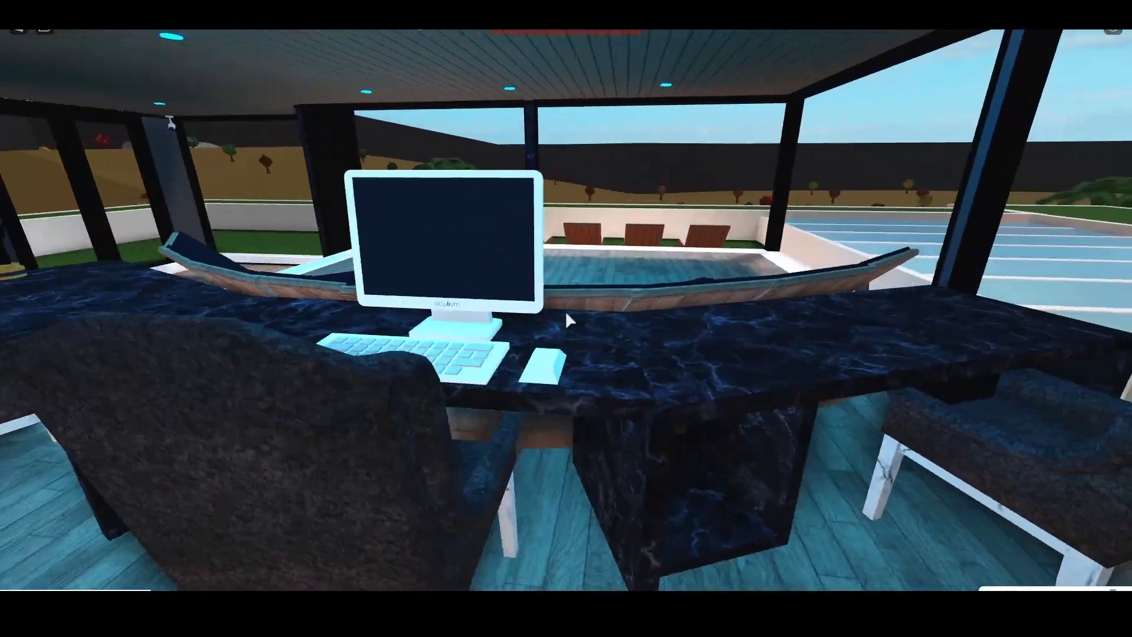
# Close the computer's security camera feed and cross the patio overlooking the pool.
pyautogui.click(566, 320)
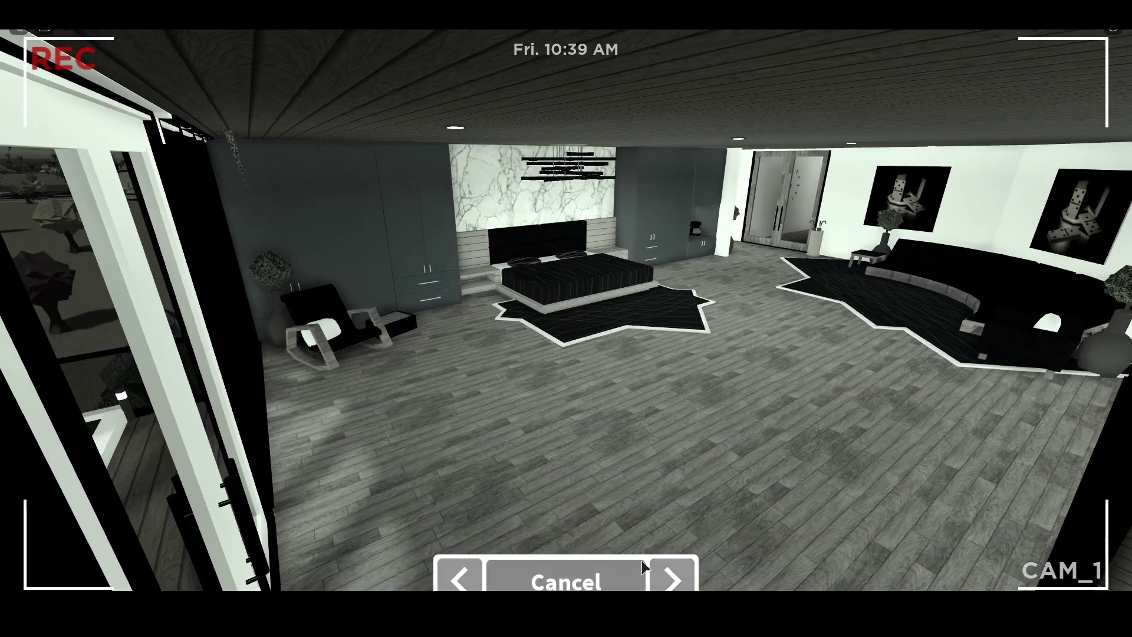
pyautogui.click(643, 566)
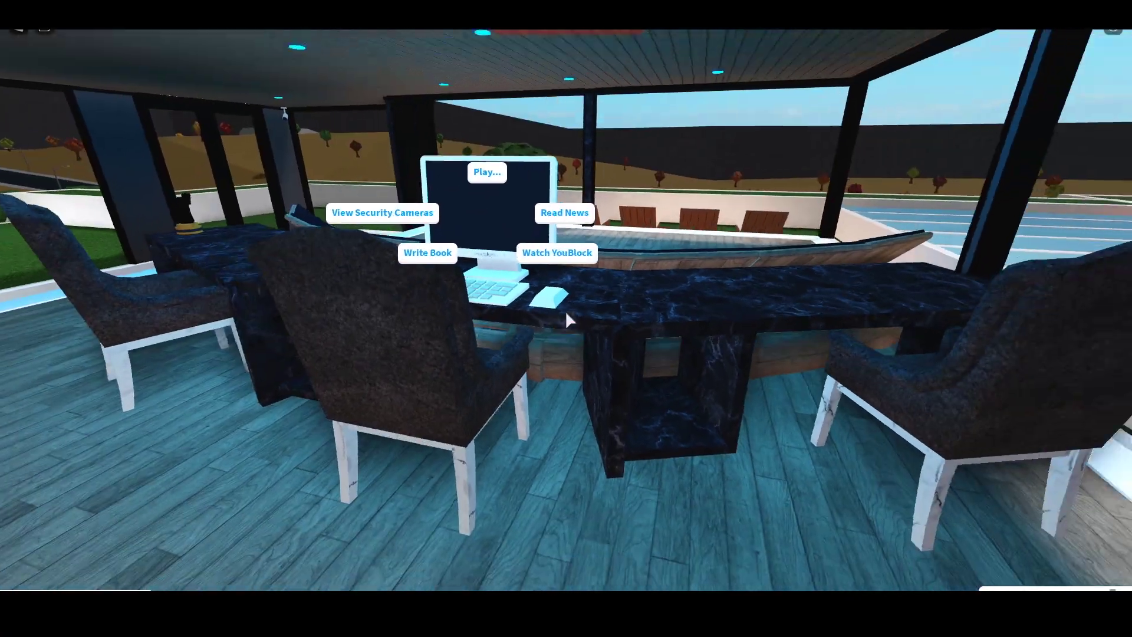
pyautogui.press('a')
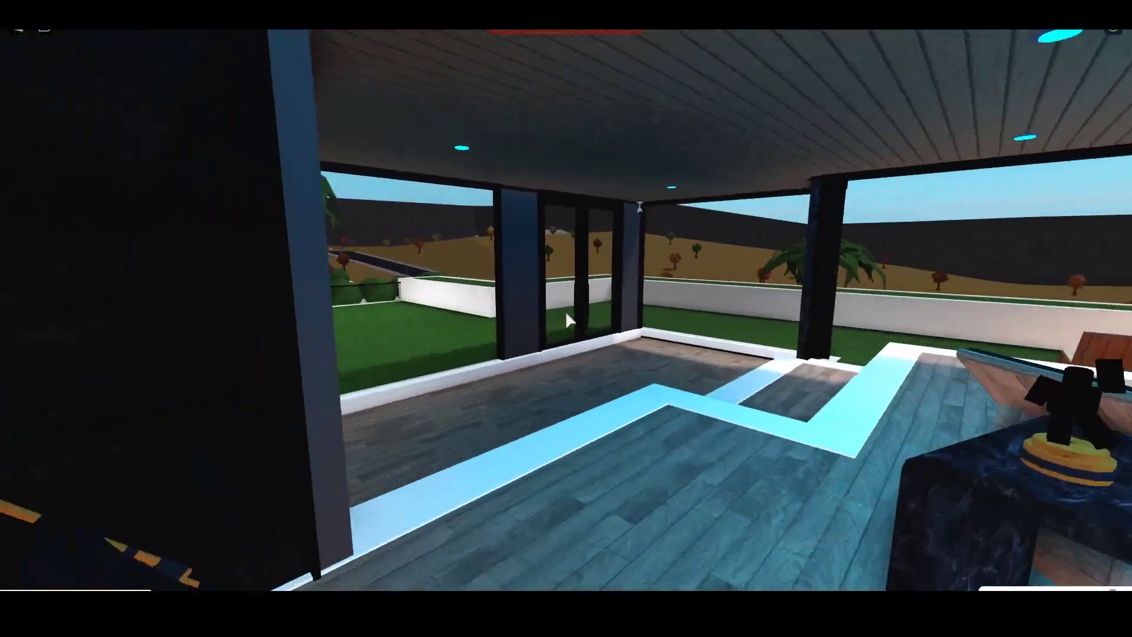
pyautogui.press('w')
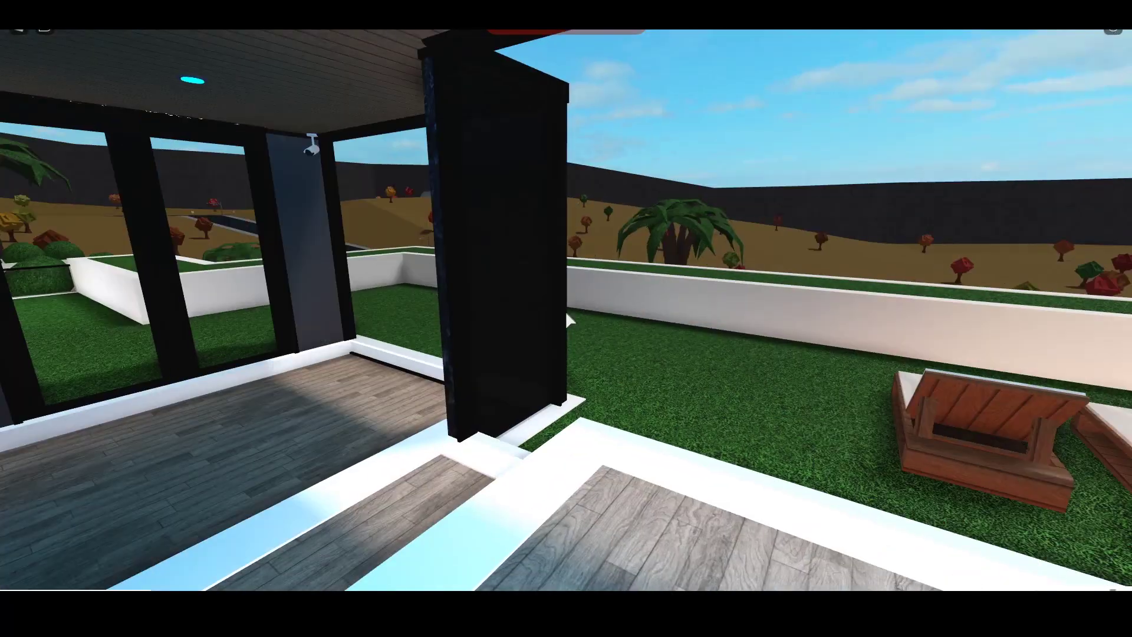
pyautogui.press('w')
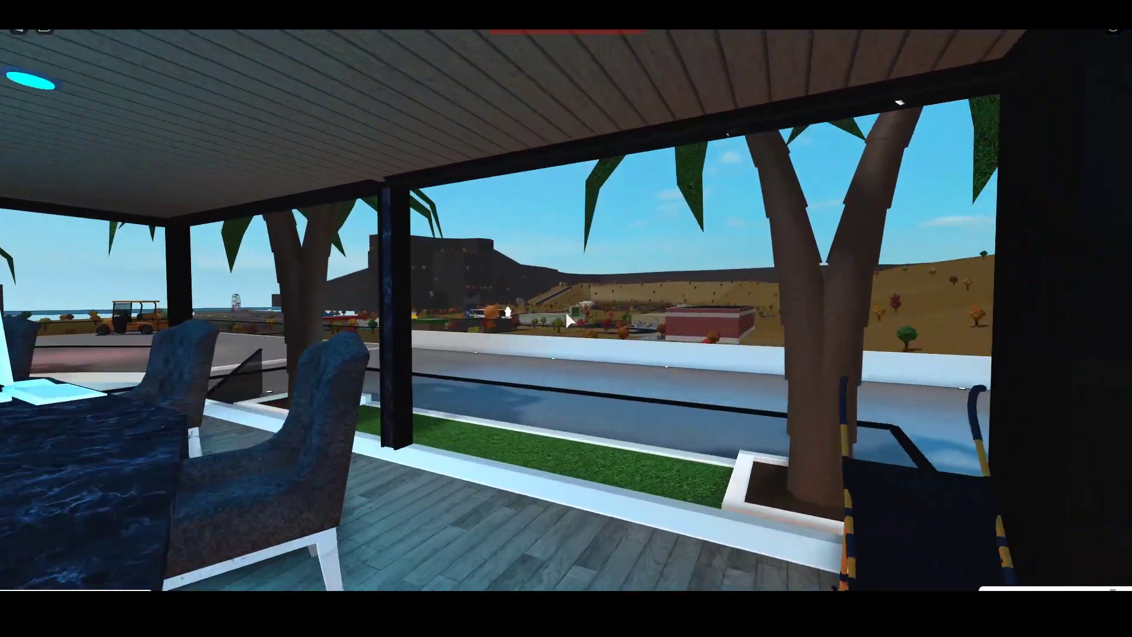
pyautogui.press('w')
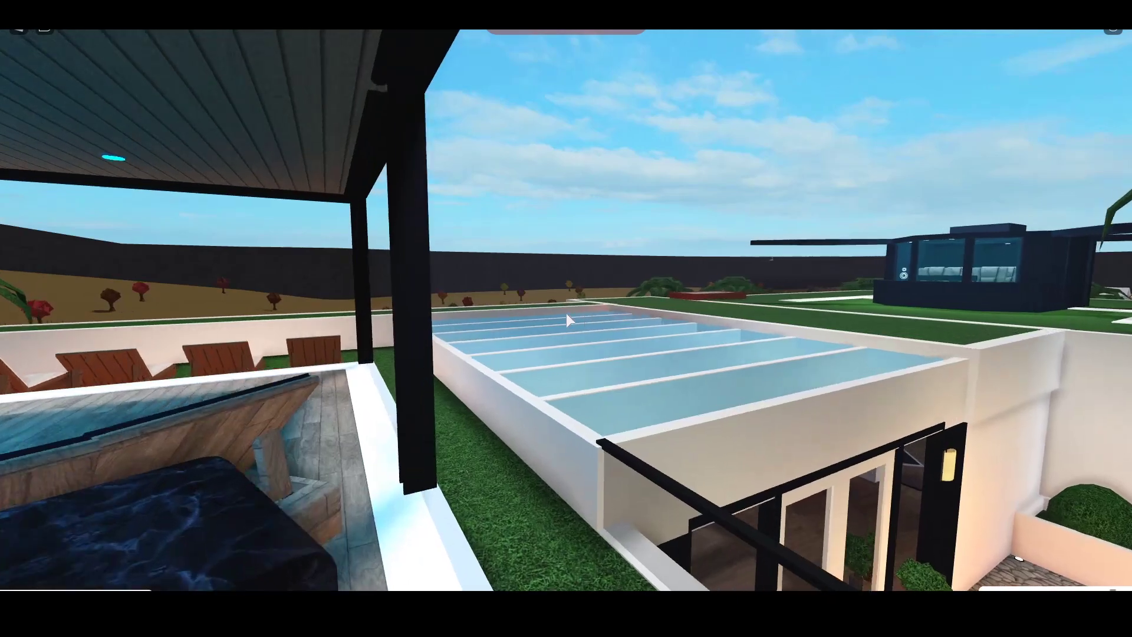
pyautogui.press('w')
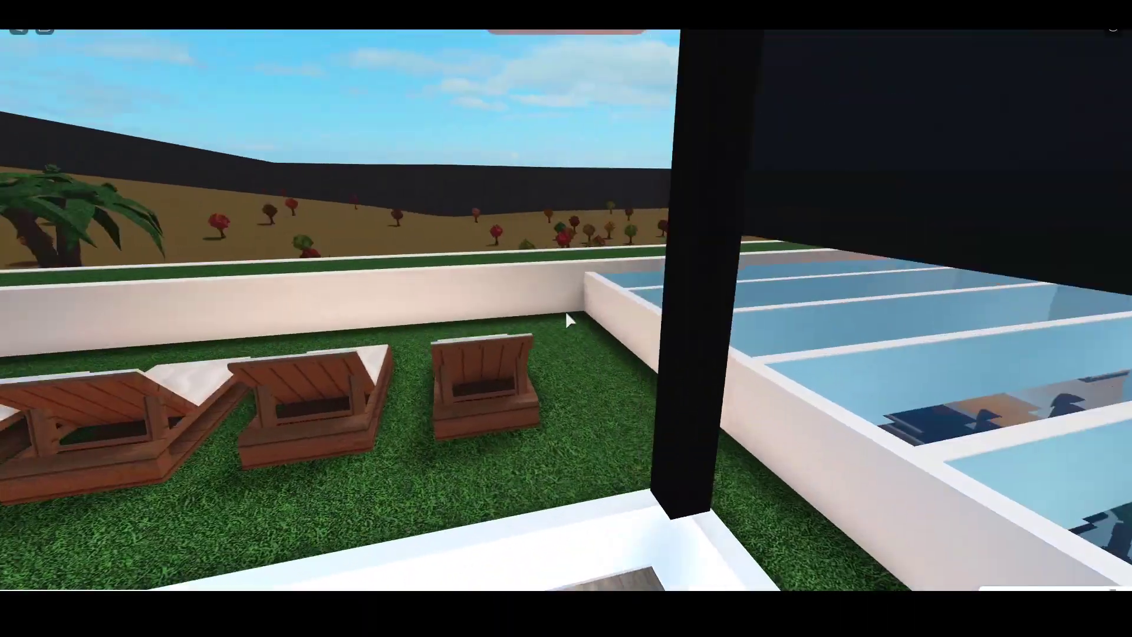
# Tour the office along the curved marble table and exit onto the terrace.
pyautogui.press('w')
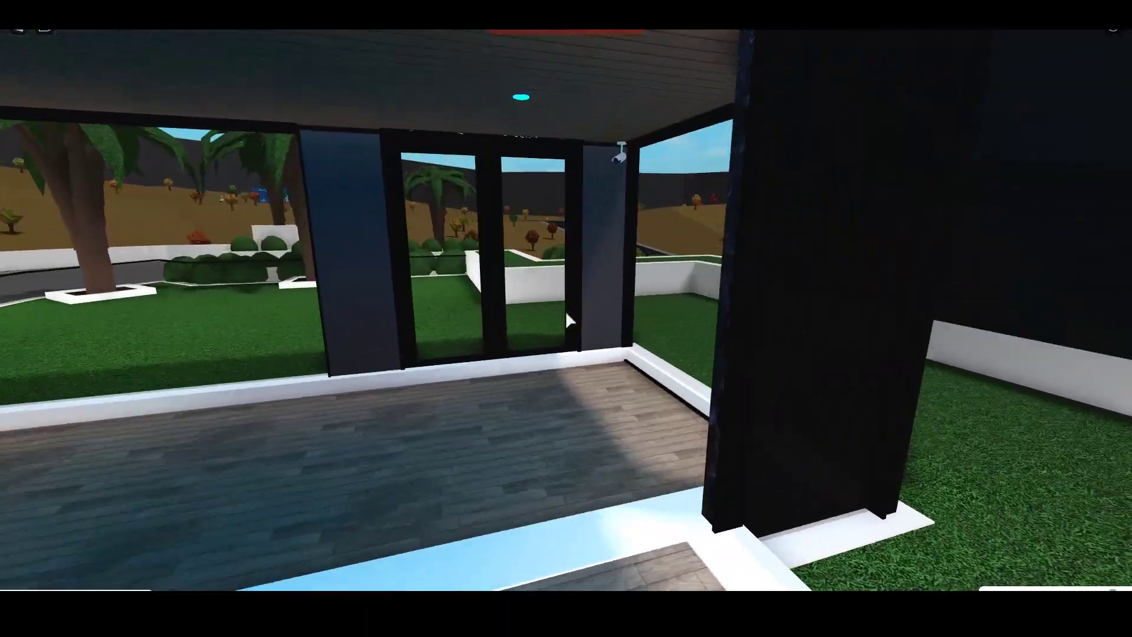
pyautogui.press('w')
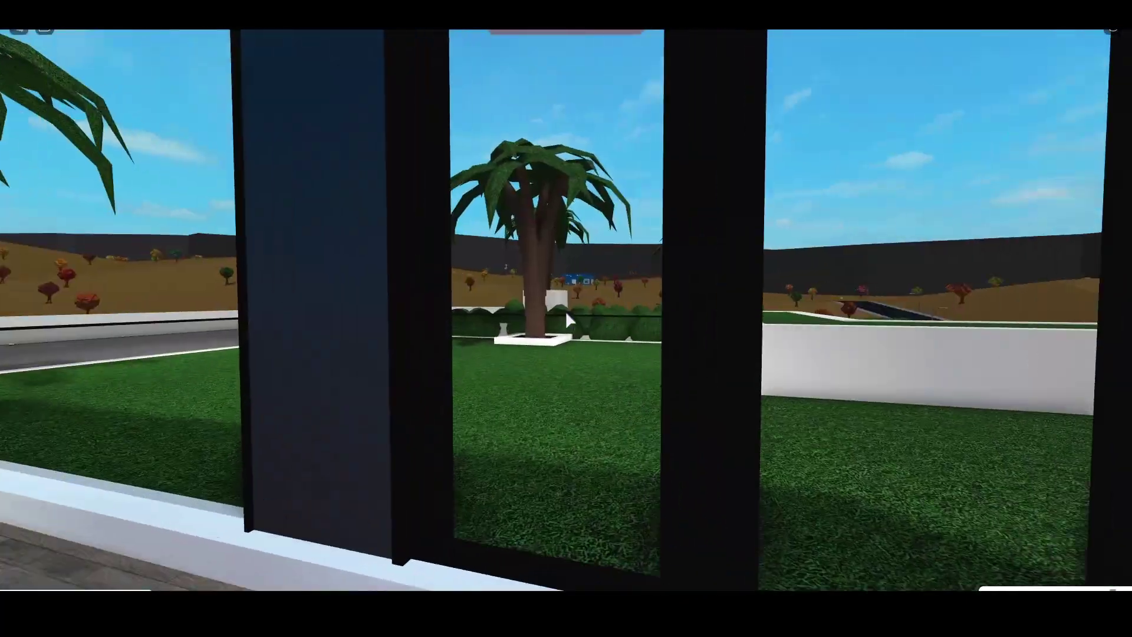
pyautogui.press('w')
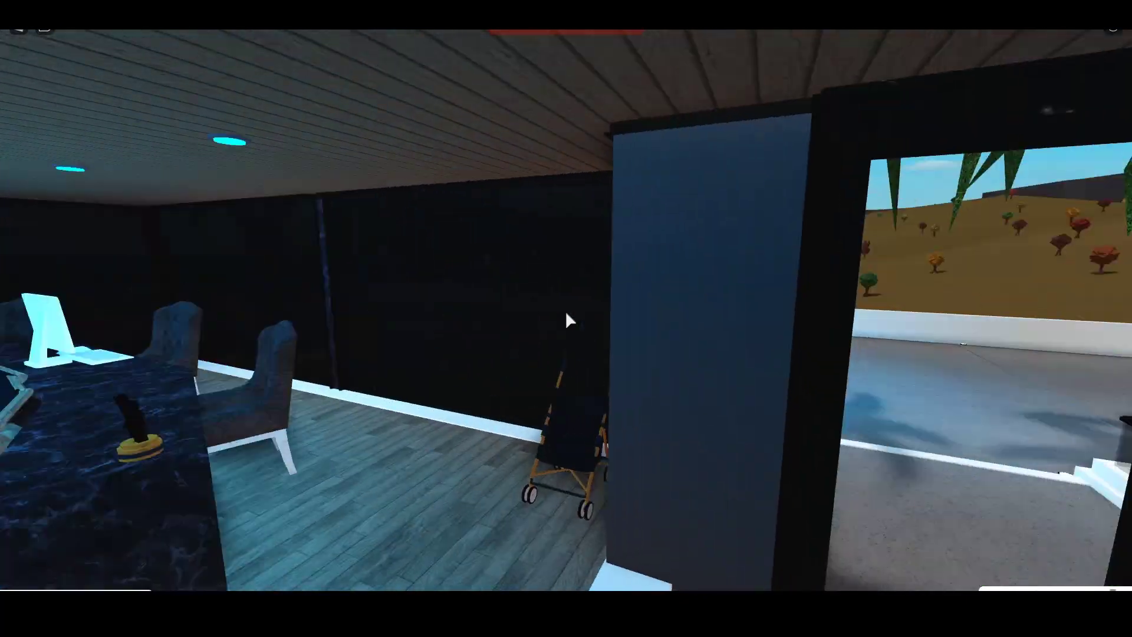
pyautogui.press('w')
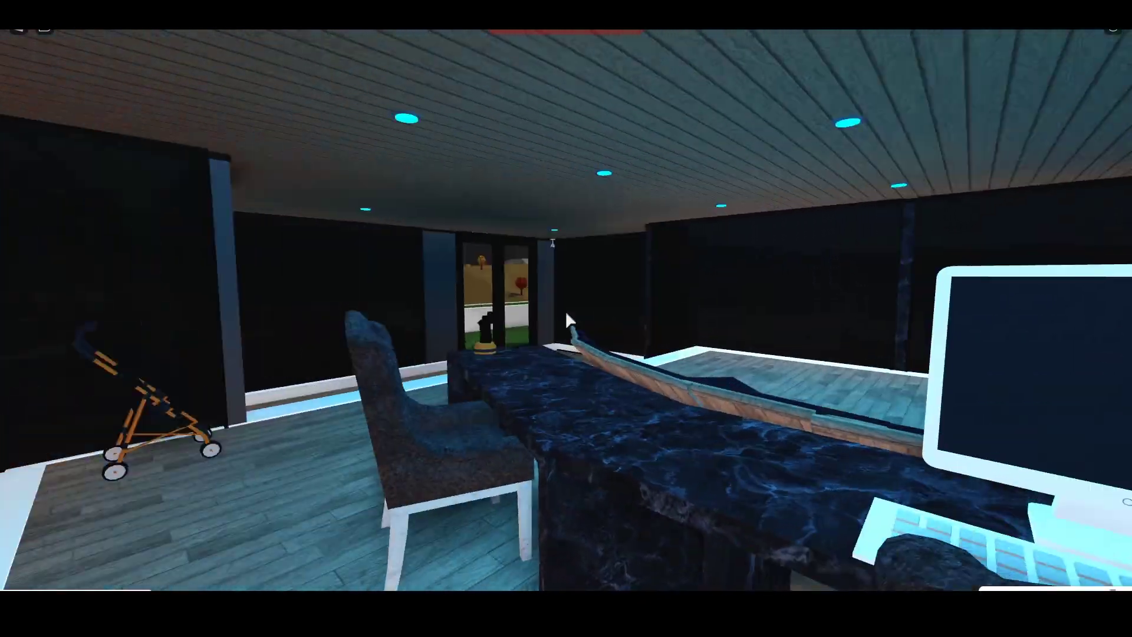
pyautogui.press('w')
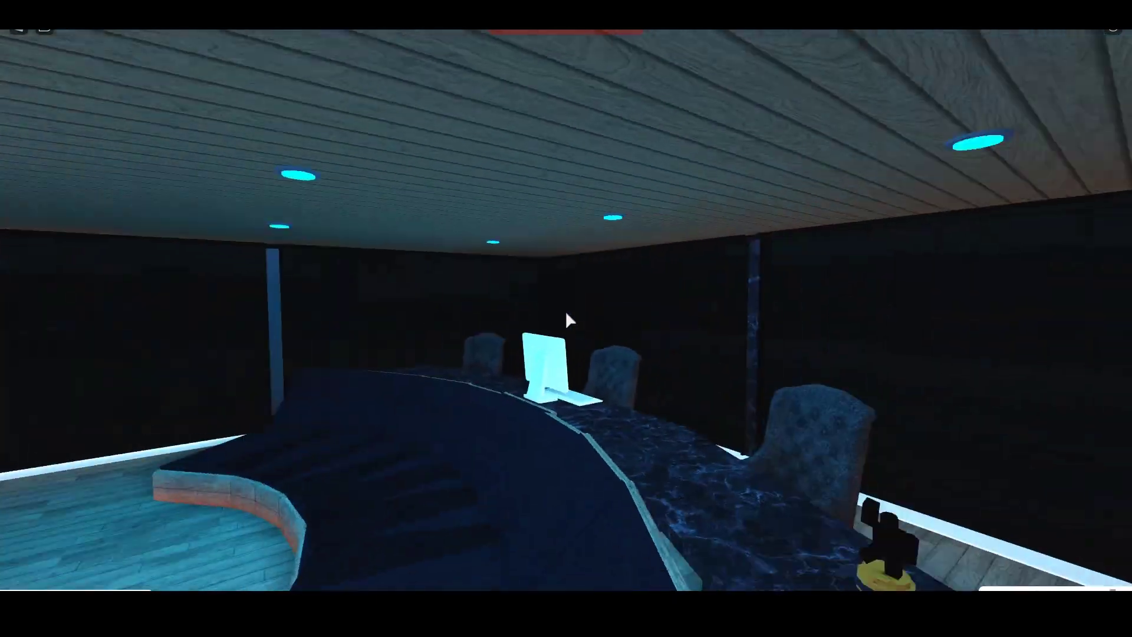
pyautogui.press('w')
pyautogui.press('w')
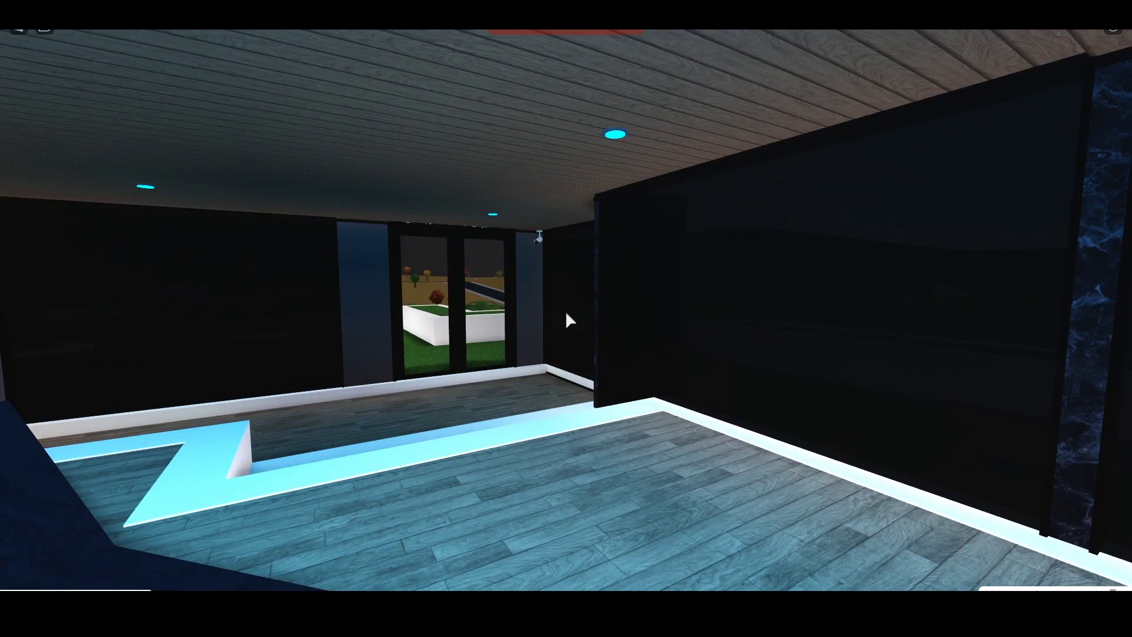
pyautogui.press('w')
pyautogui.press('w')
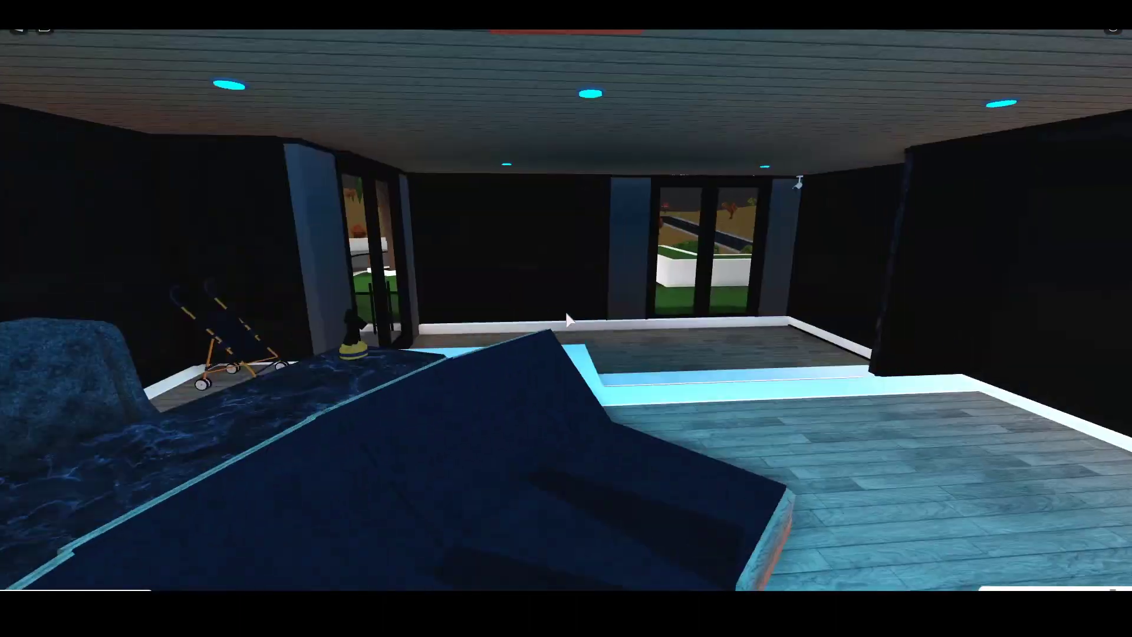
pyautogui.press('w')
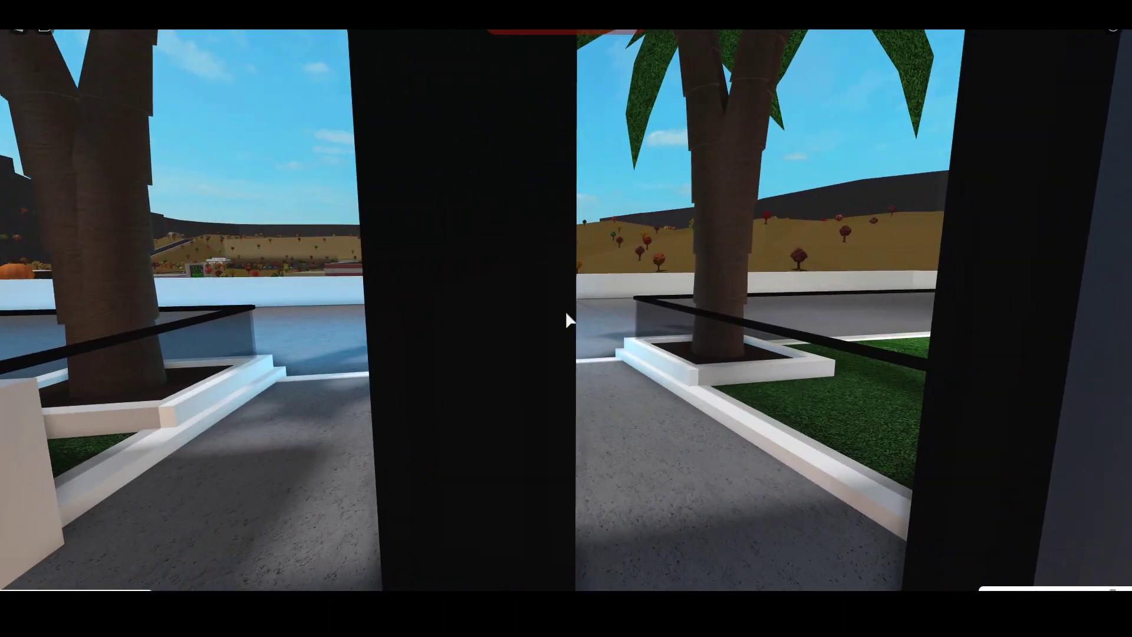
pyautogui.press('w')
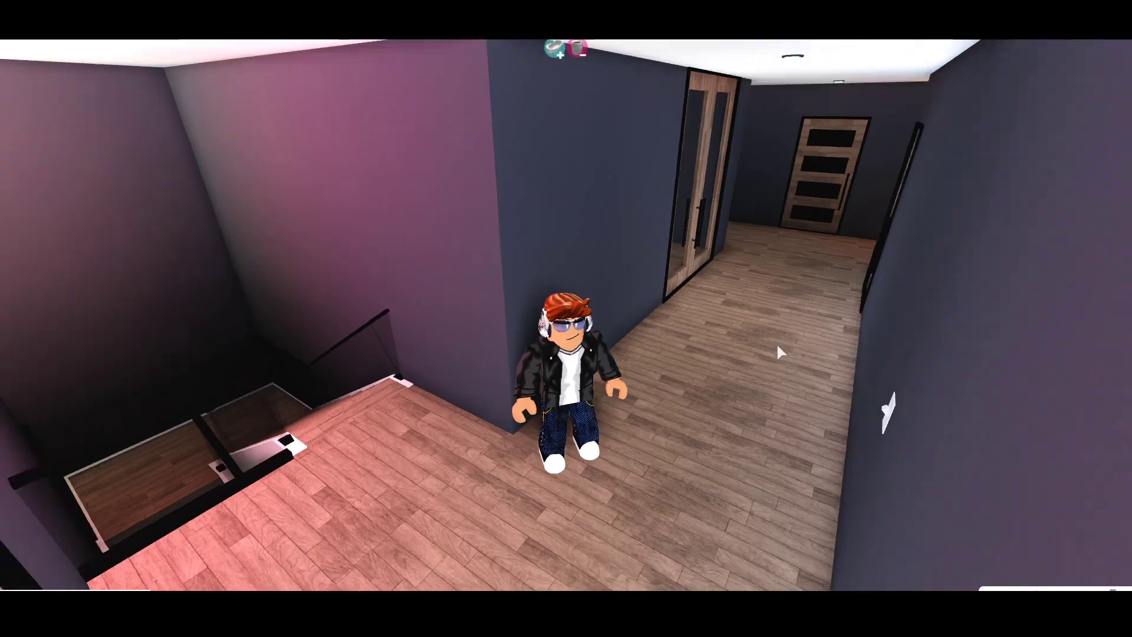
pyautogui.scroll(5, 776, 352)
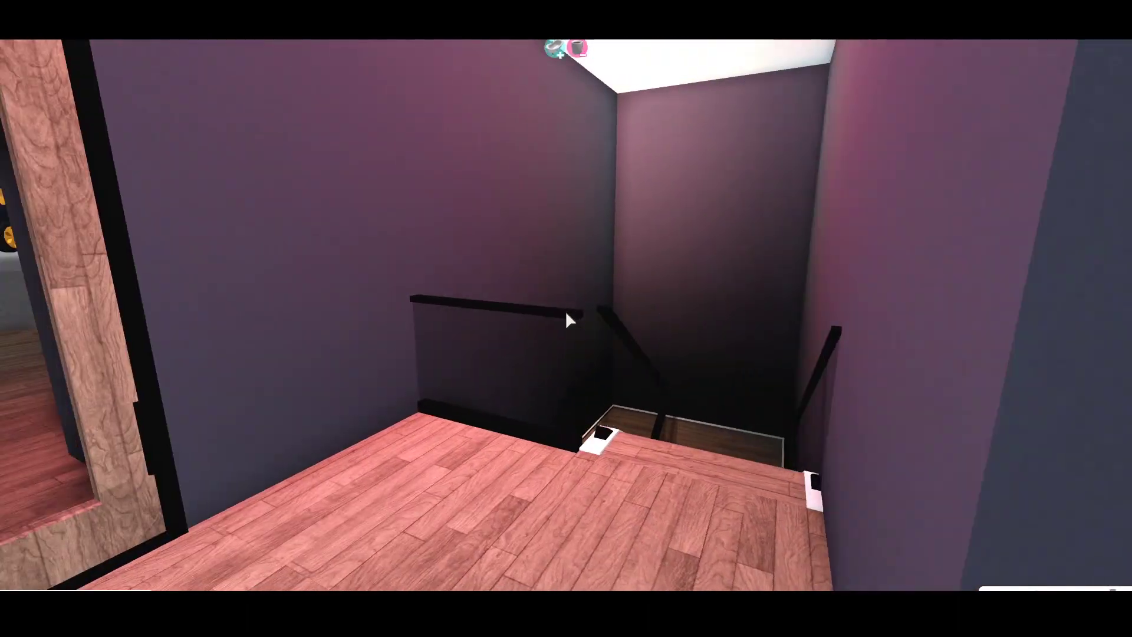
# Descend the stairwell and follow the dark hallway with glowing frames into the theater.
pyautogui.press('w')
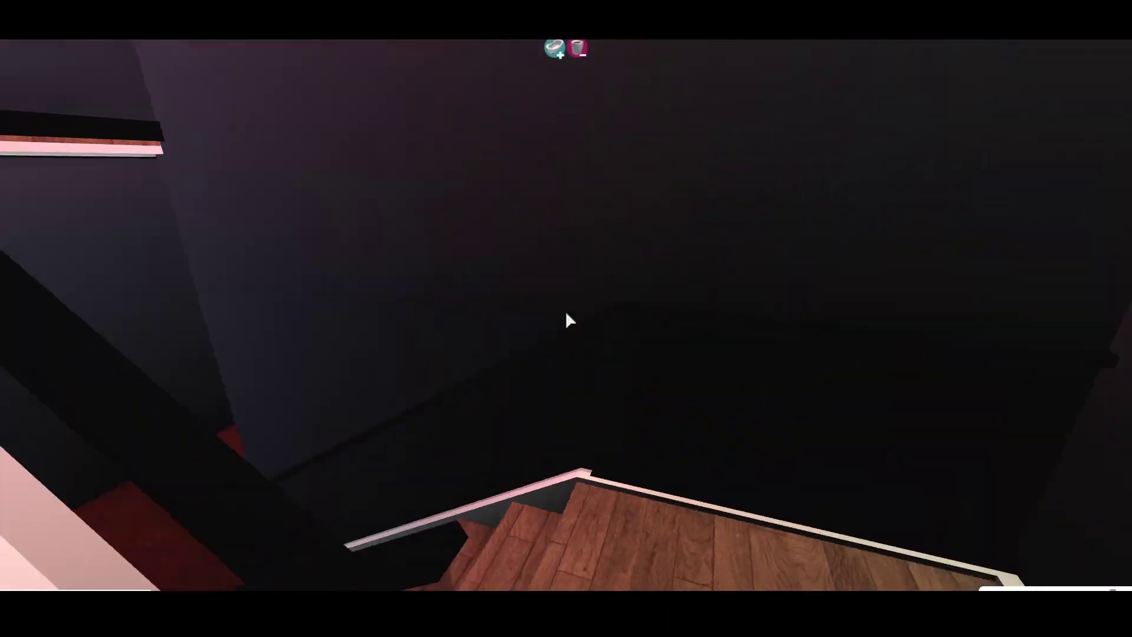
pyautogui.press('w')
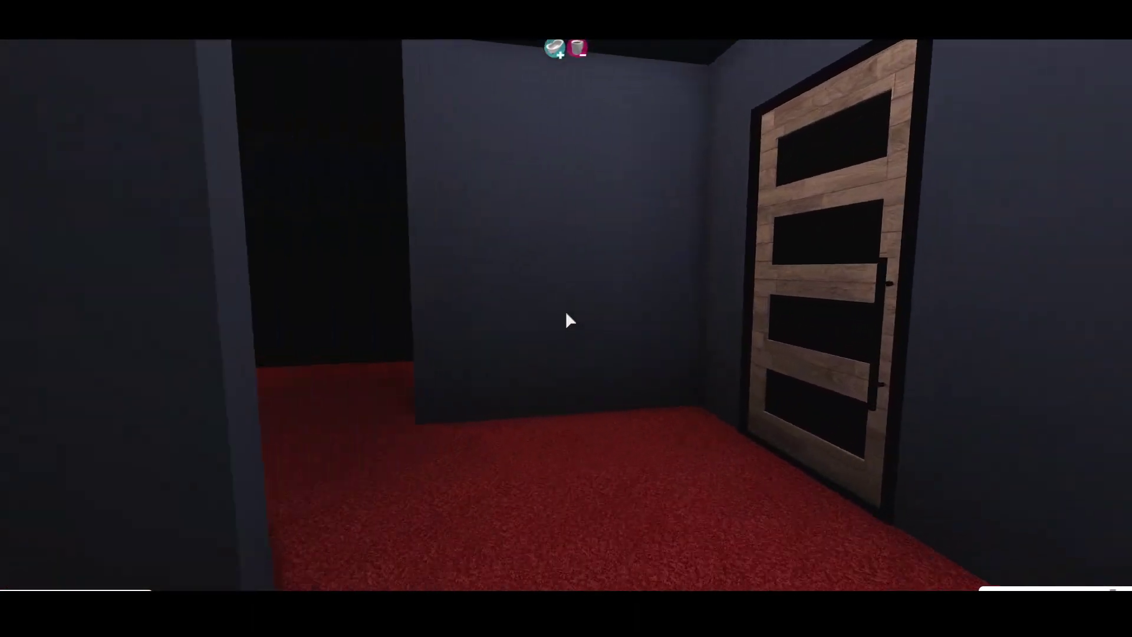
pyautogui.press('w')
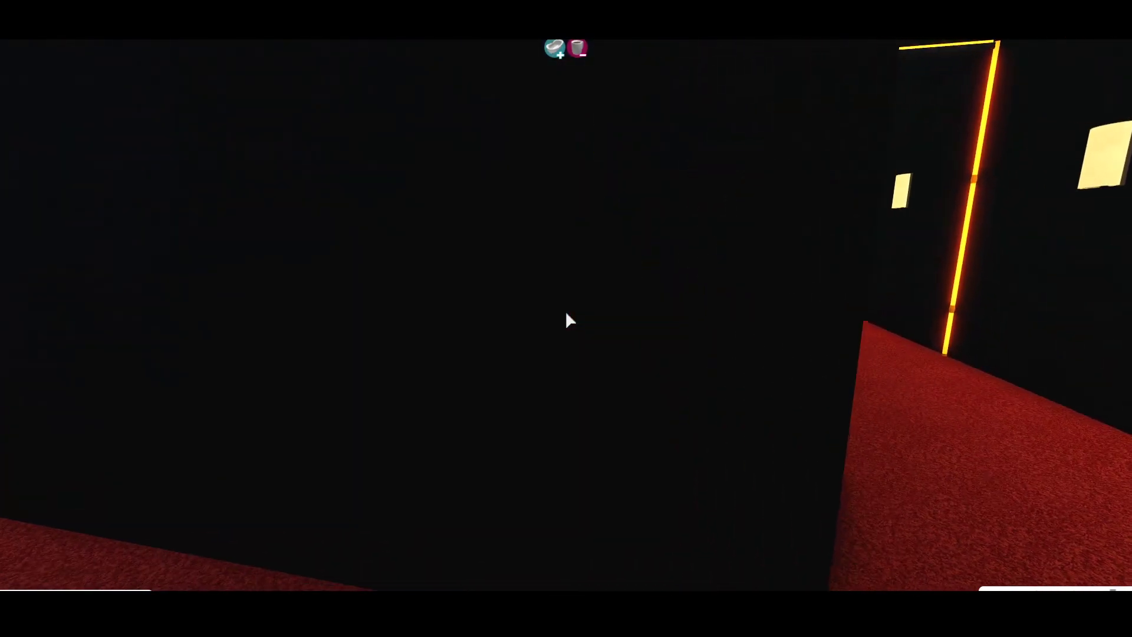
pyautogui.press('w')
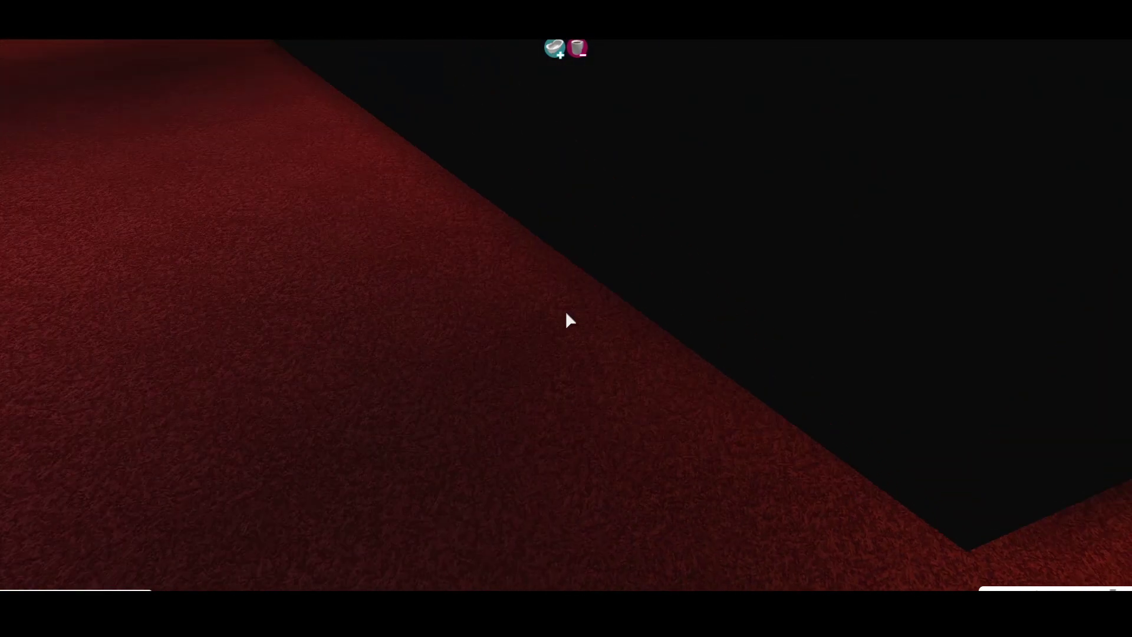
pyautogui.press('w')
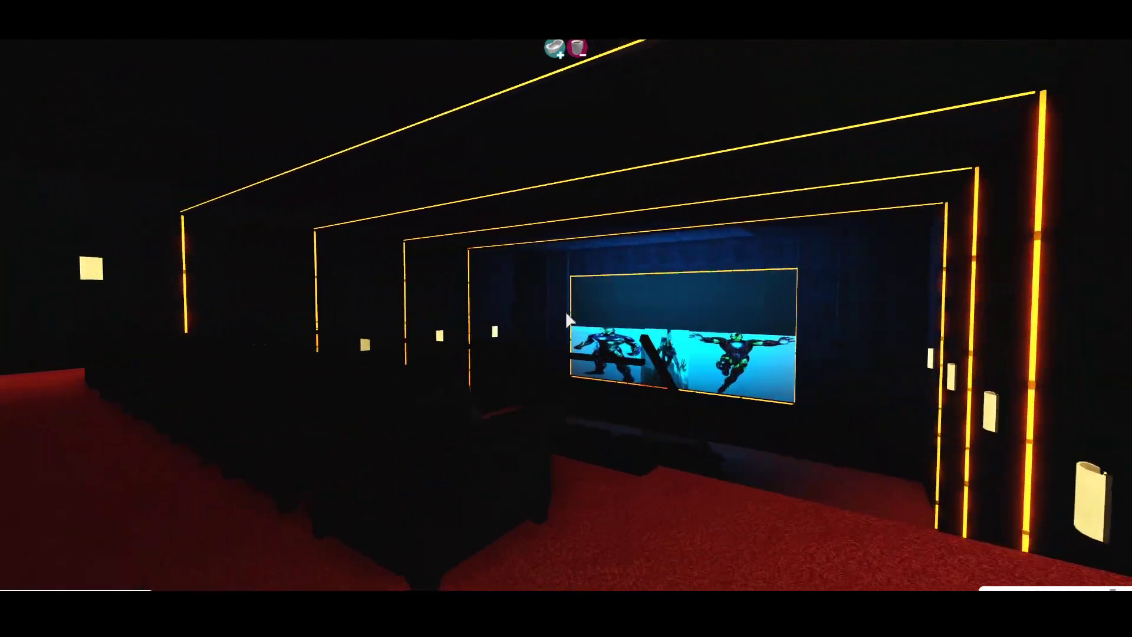
pyautogui.press('Left')
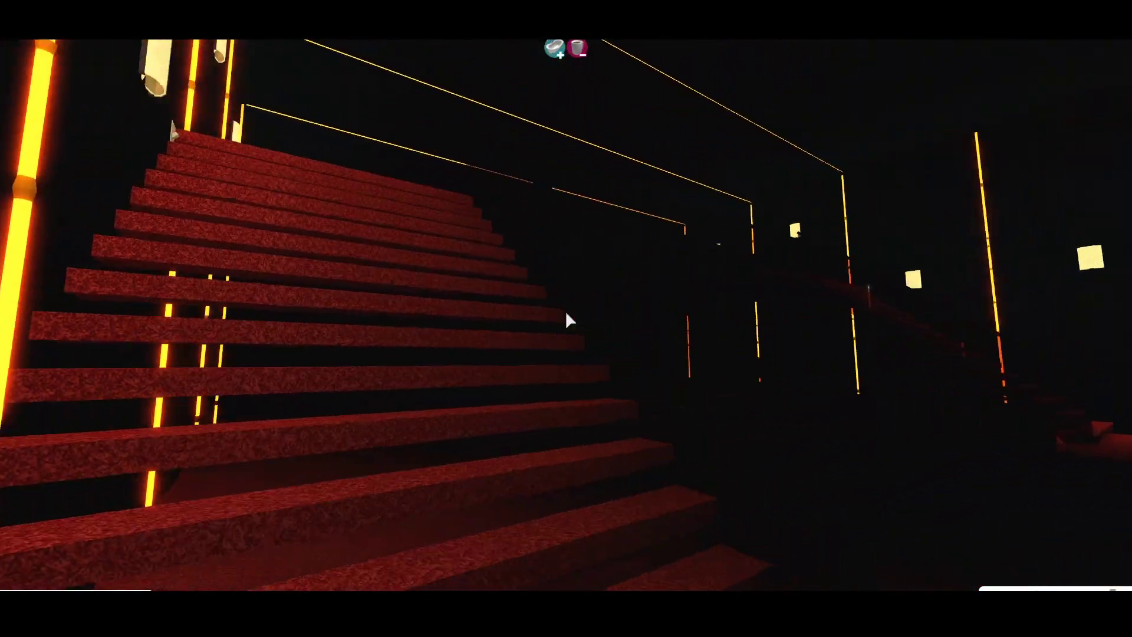
pyautogui.press('Right')
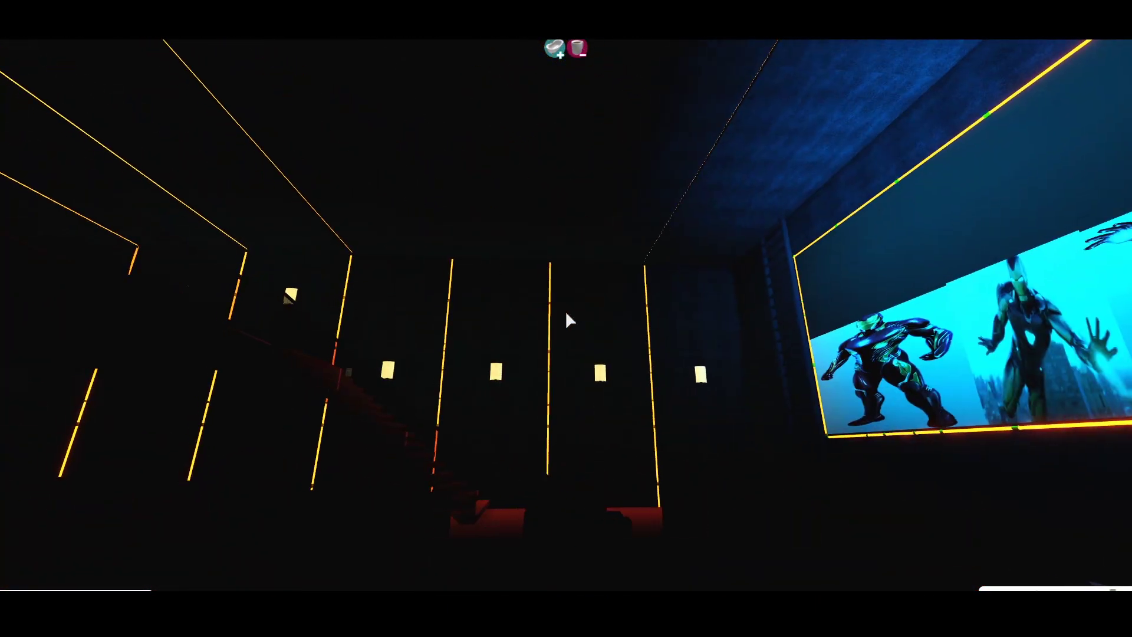
pyautogui.press('s')
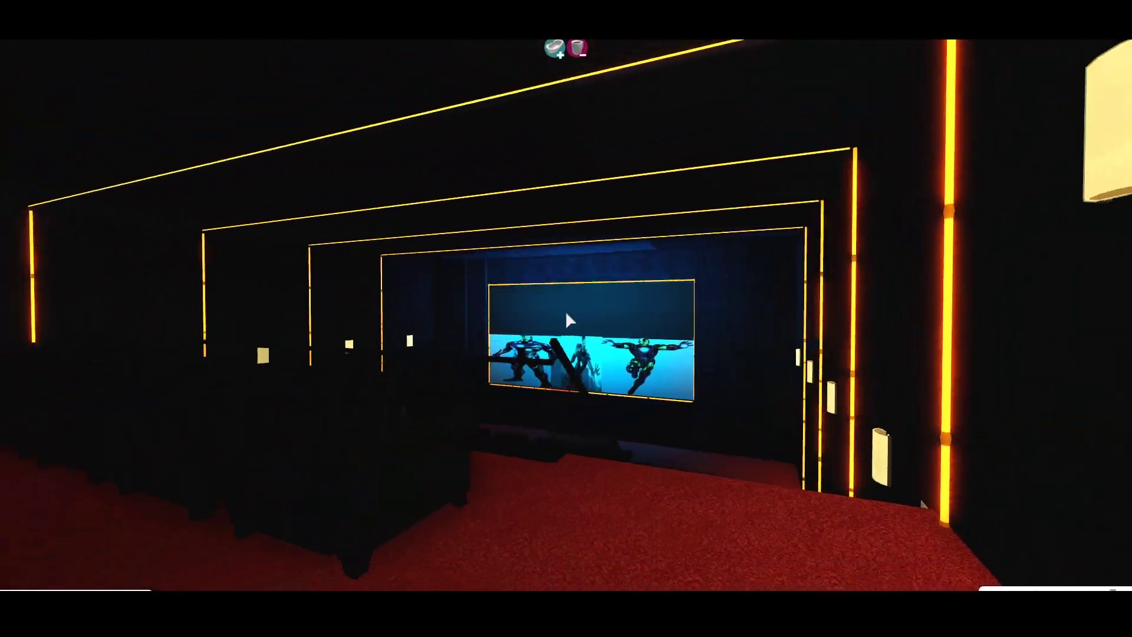
pyautogui.press('s')
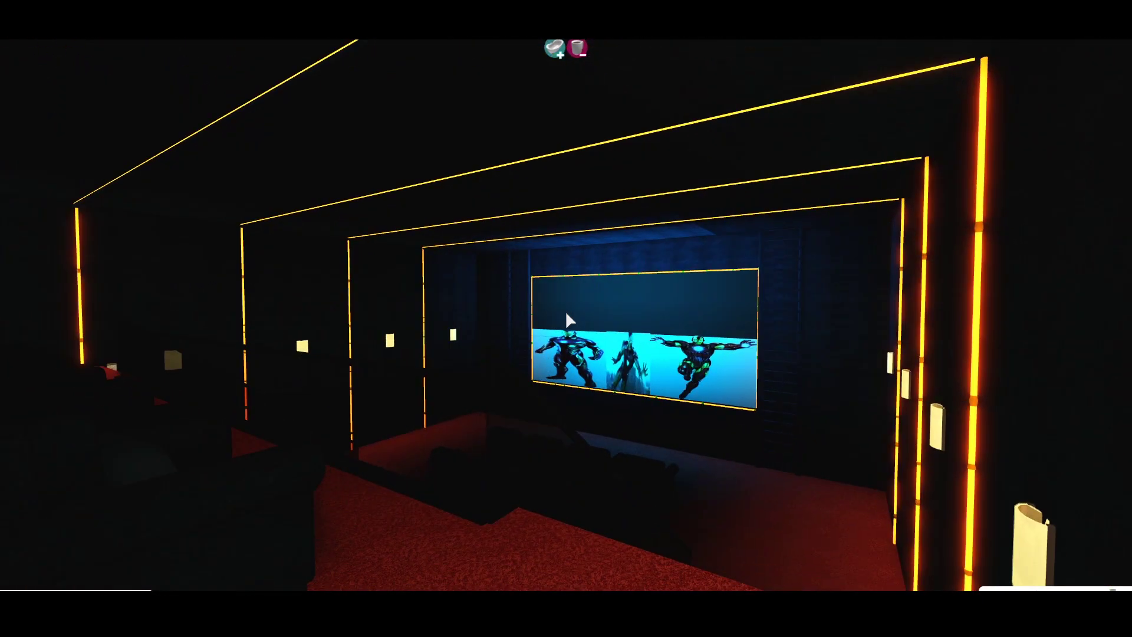
pyautogui.press('Left')
pyautogui.press('Right')
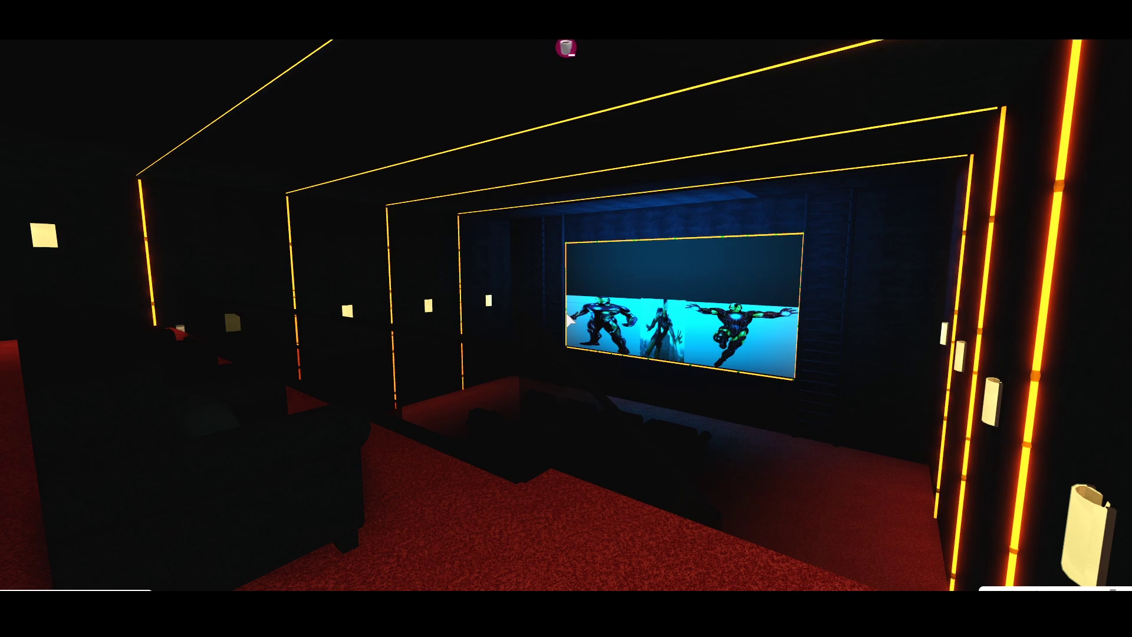
pyautogui.press('Left')
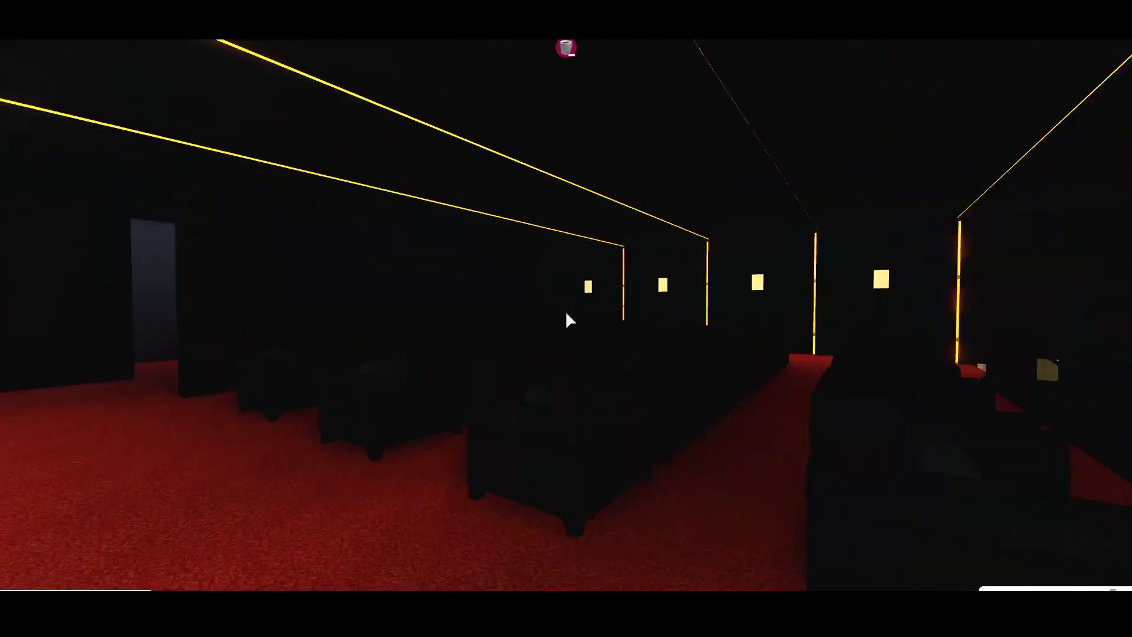
pyautogui.press('Right')
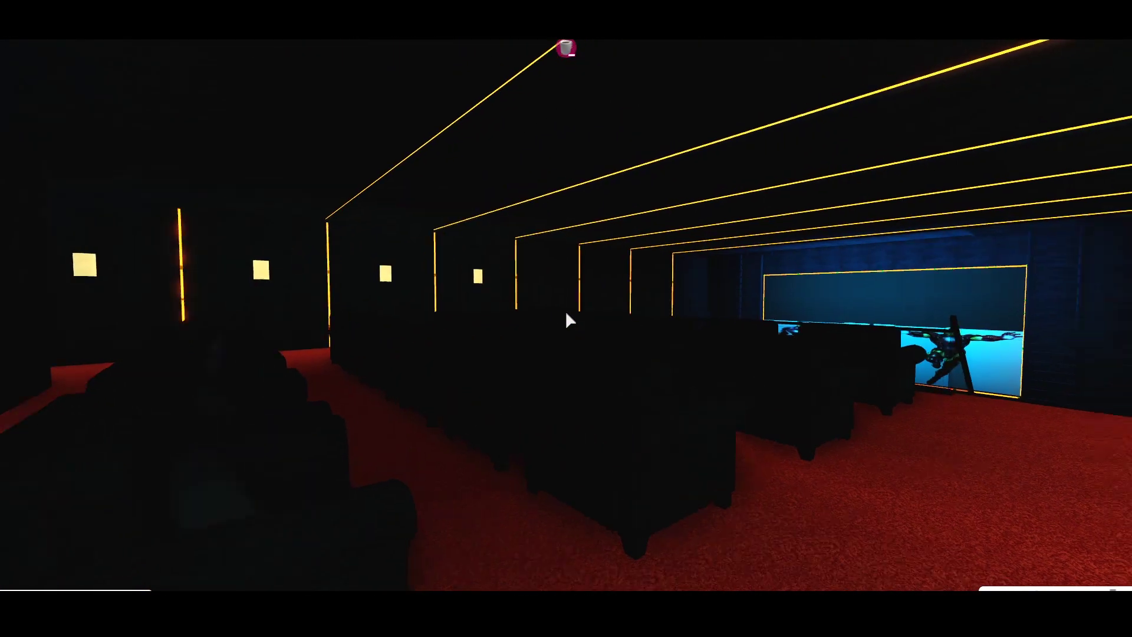
pyautogui.press('Right')
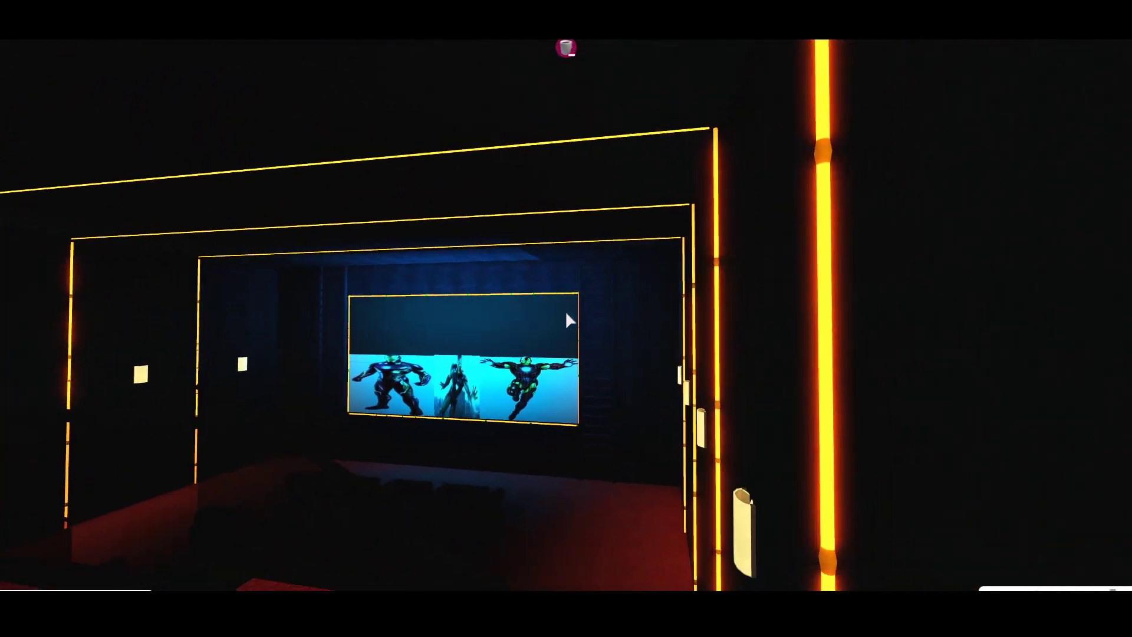
pyautogui.press('Down')
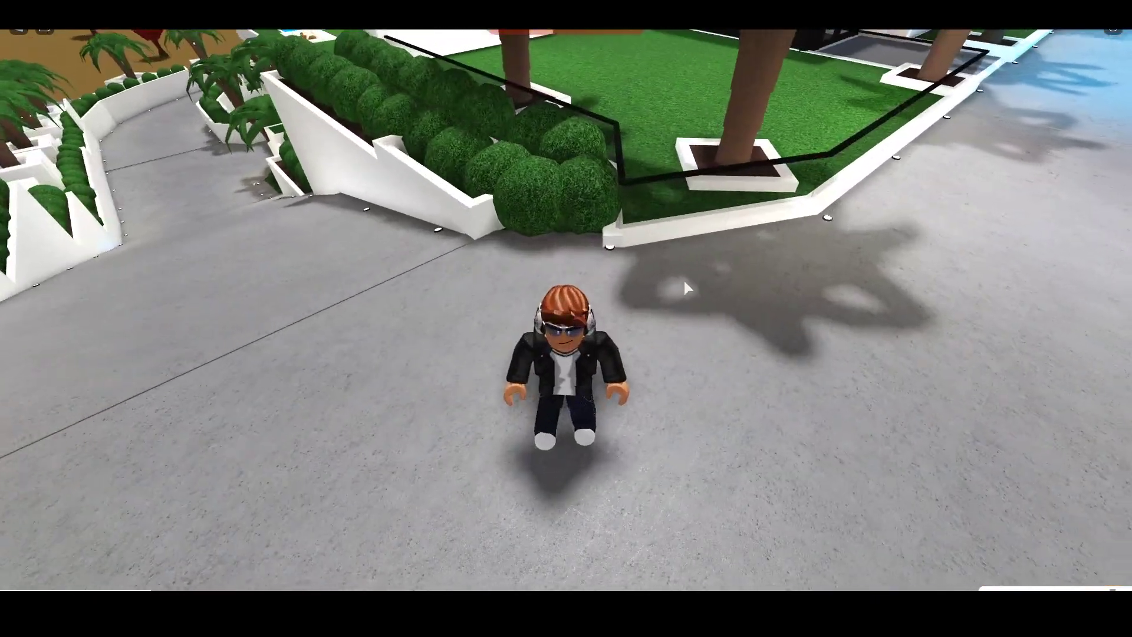
pyautogui.scroll(5, 684, 280)
# Walk down the curving driveway past the garage and parked cars to the walled lower paving.
pyautogui.press('w')
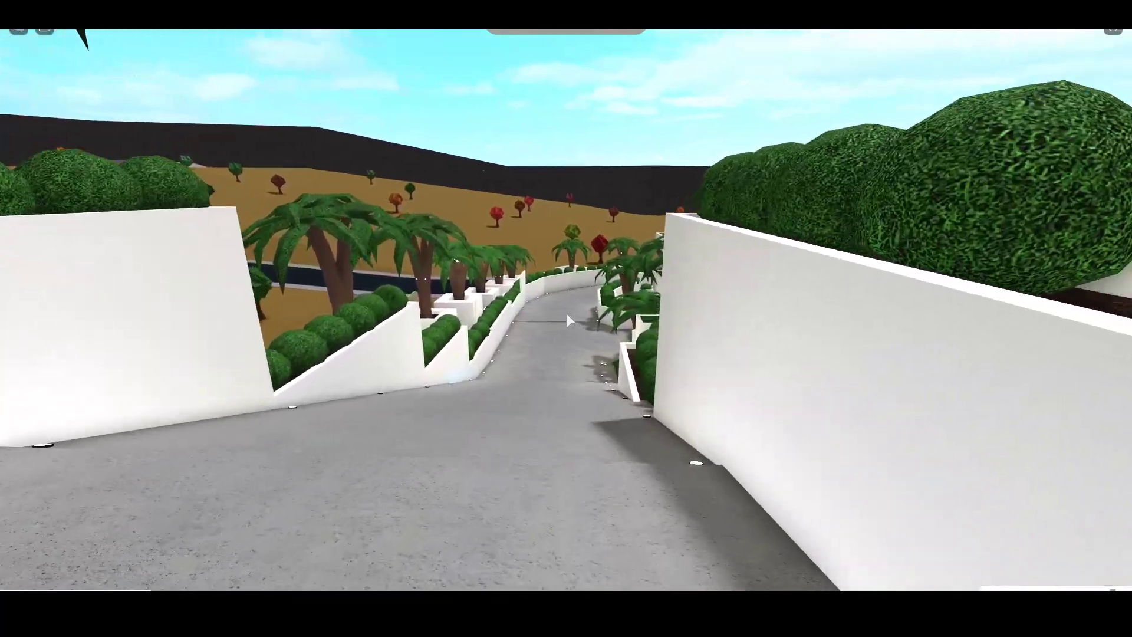
pyautogui.press('w')
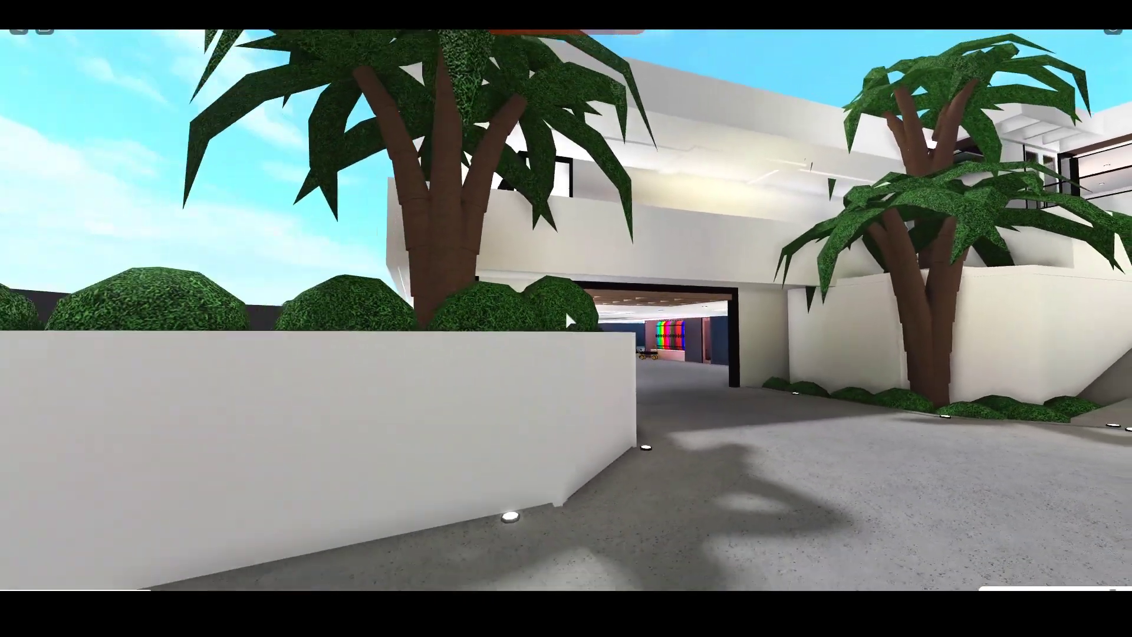
pyautogui.press('w')
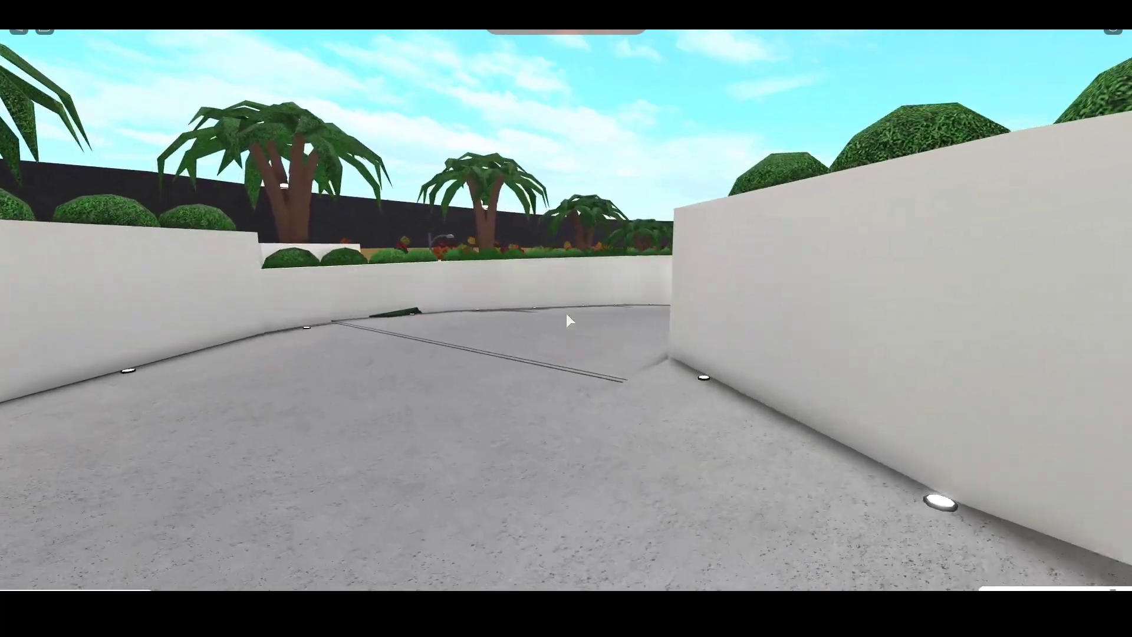